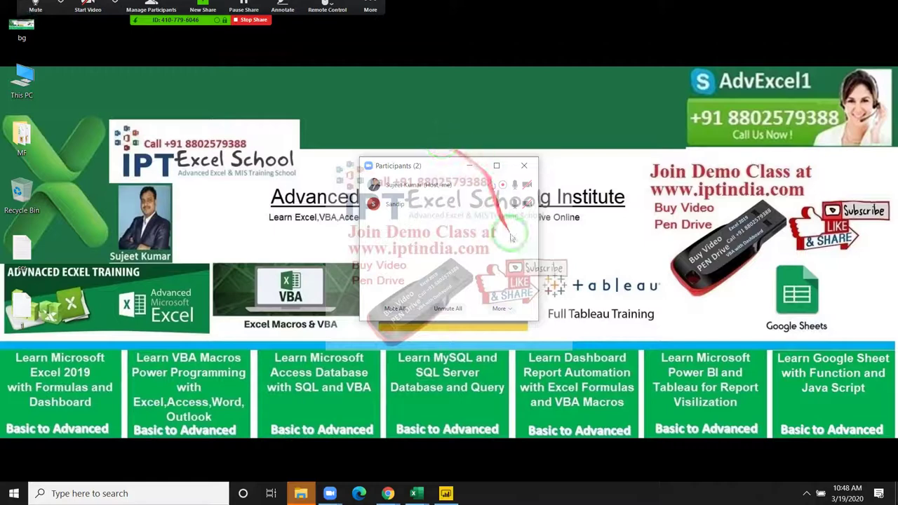
- Close Zoom's participants list and bring Power BI Desktop to the front
click(520, 204)
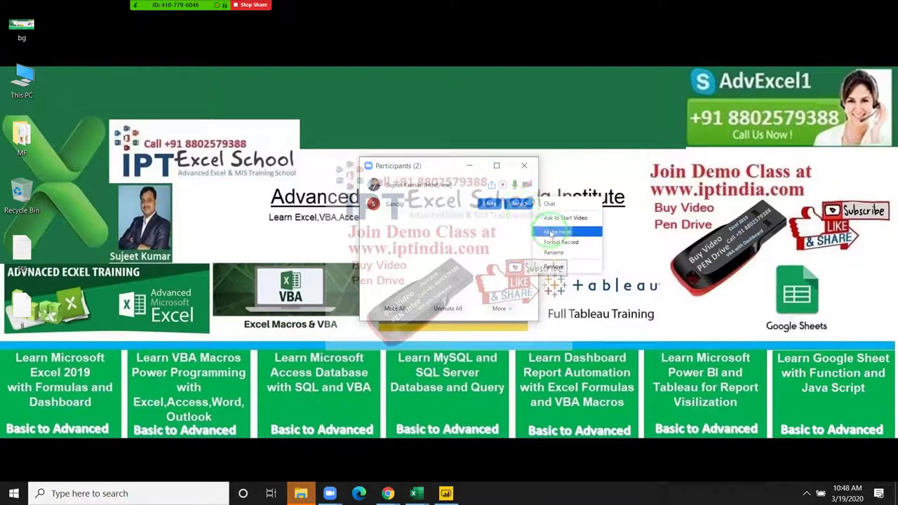
click(525, 168)
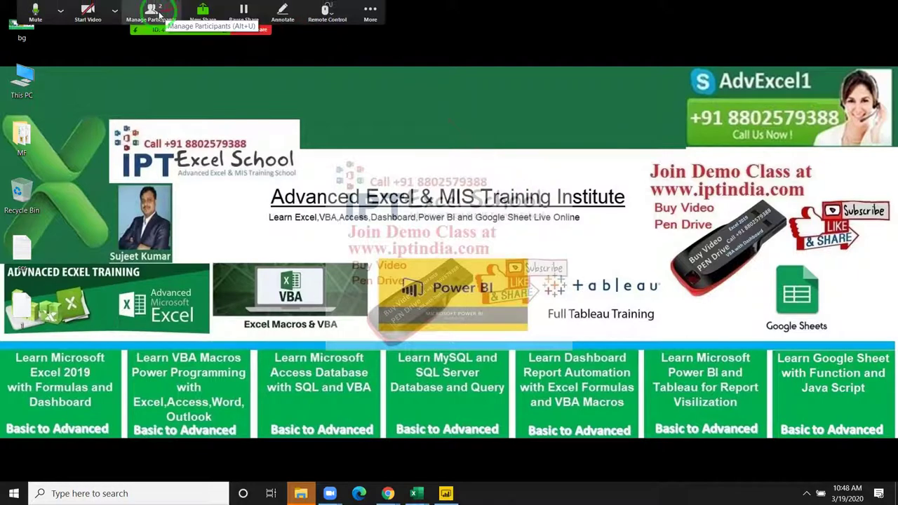
click(156, 11)
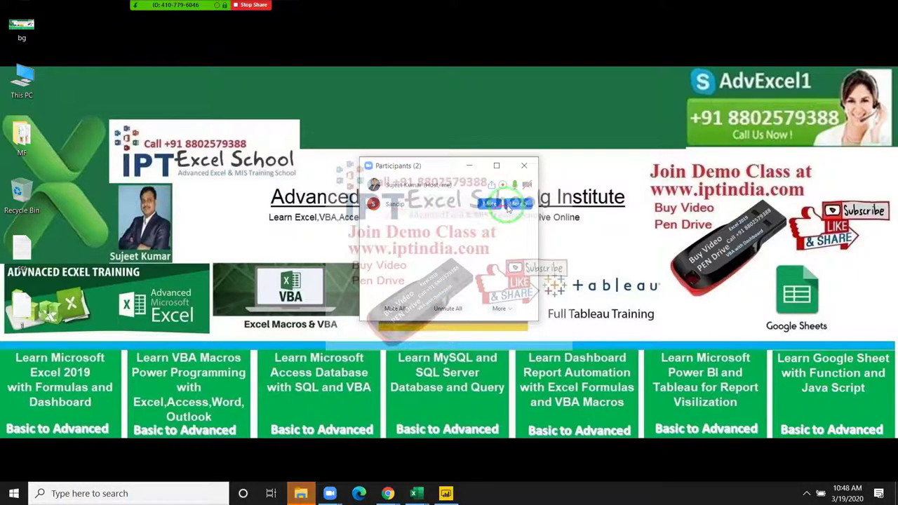
click(519, 203)
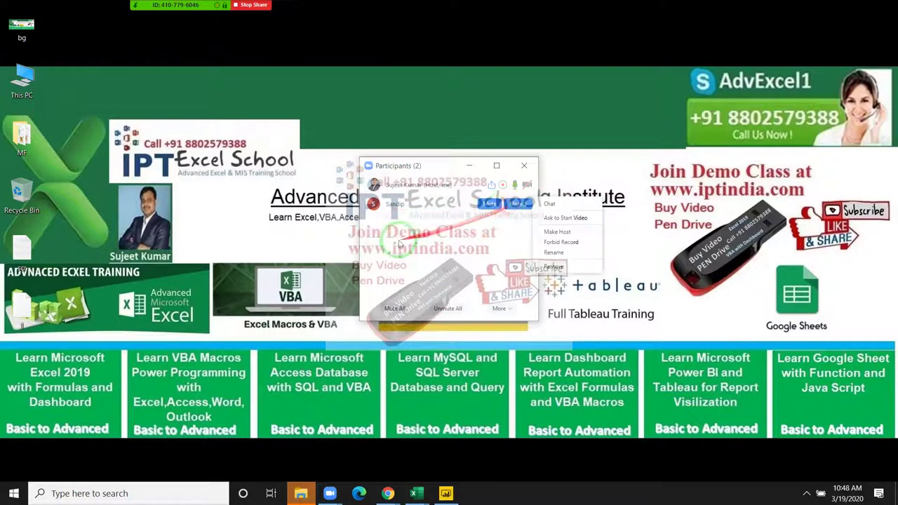
click(523, 165)
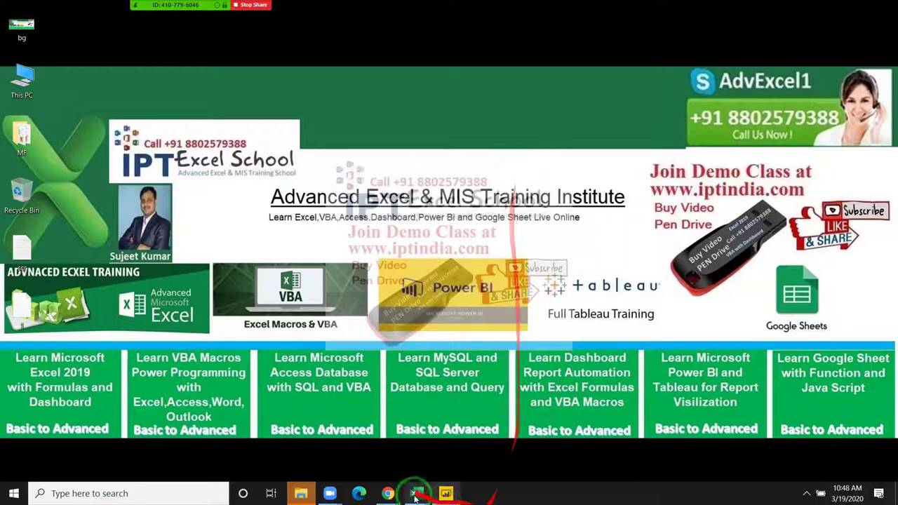
click(448, 495)
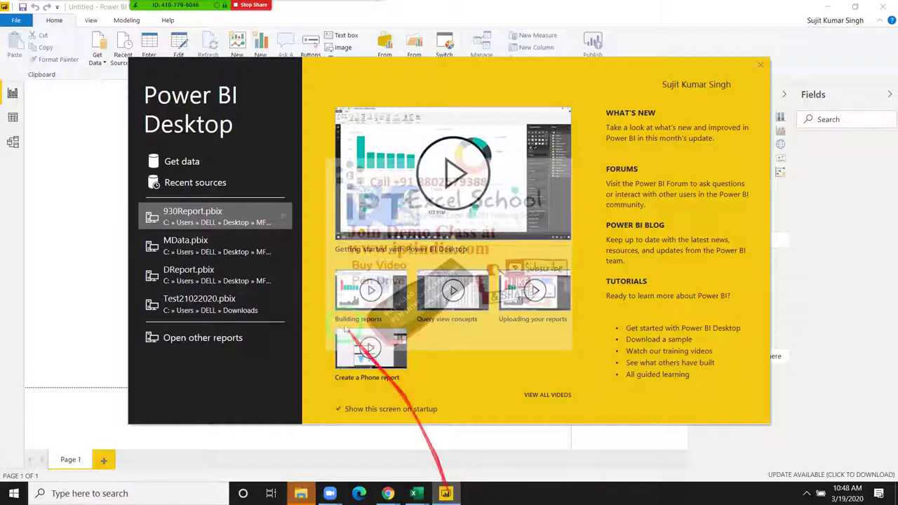
- Dismiss the start screen and connect to the resume_w_xsl XML file
click(176, 164)
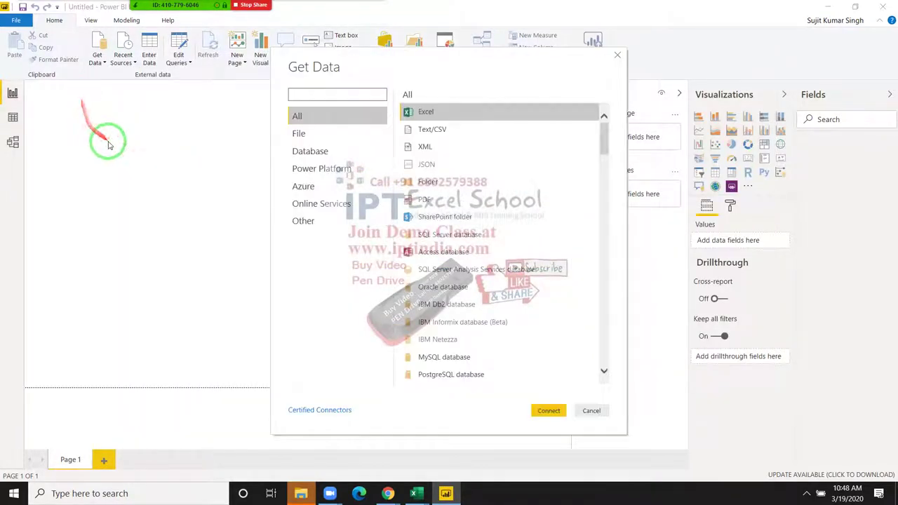
drag(442, 60, 335, 56)
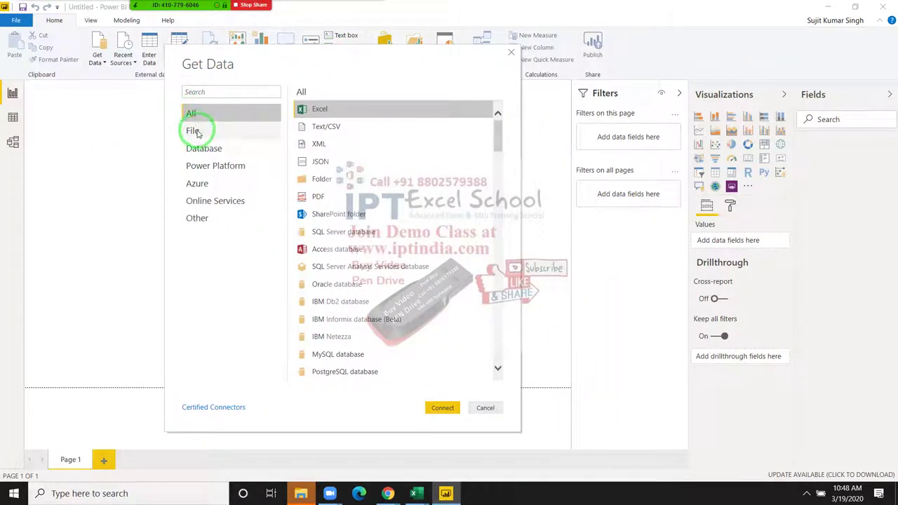
click(195, 132)
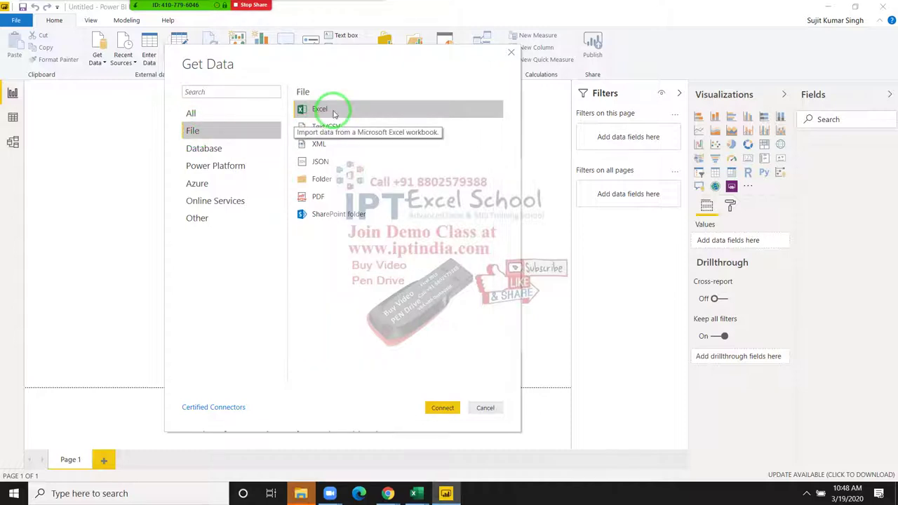
click(332, 146)
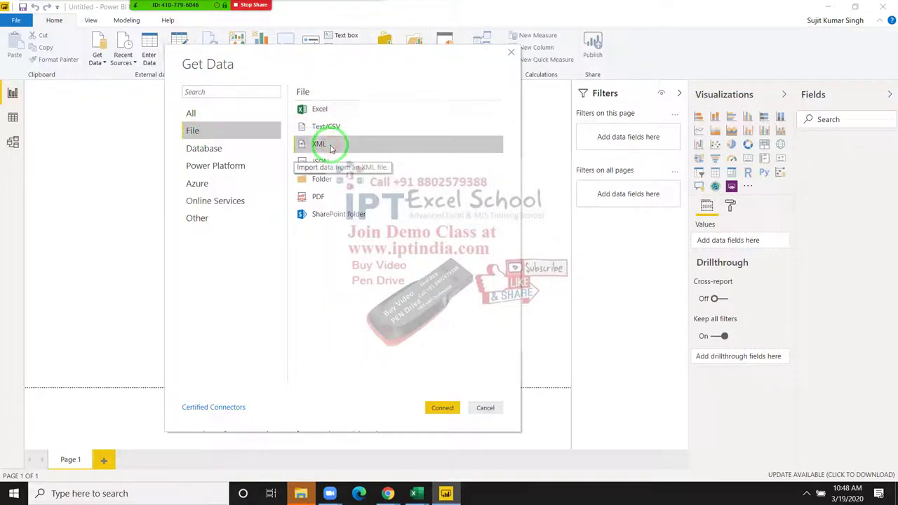
double_click(332, 146)
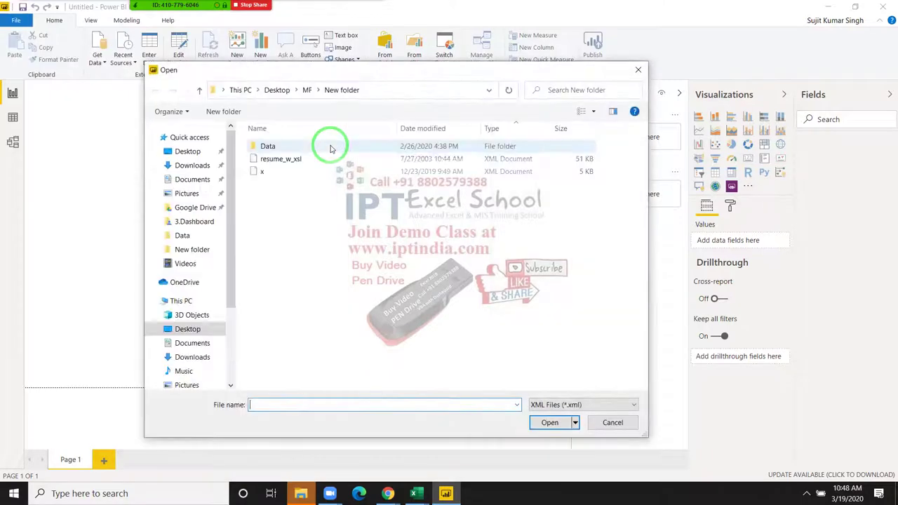
click(321, 159)
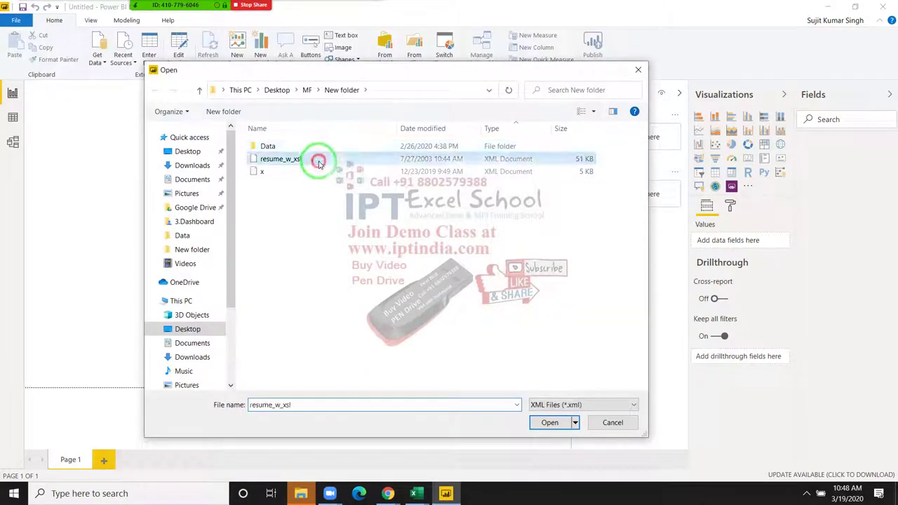
click(547, 422)
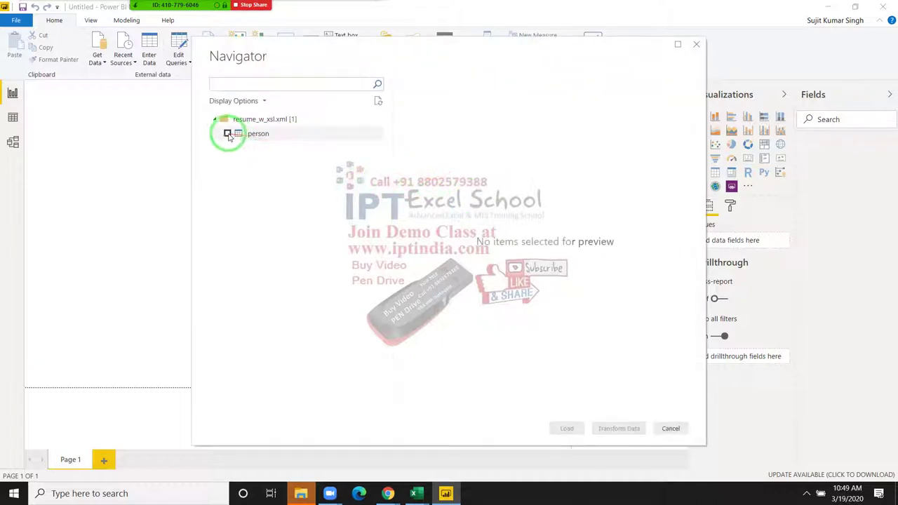
- Preview the person table in Navigator, then cancel without loading it
click(226, 134)
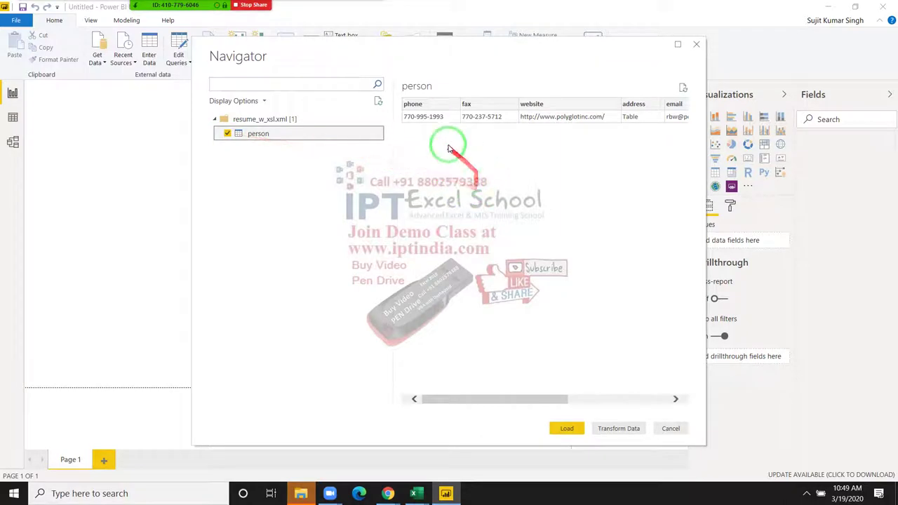
mouse_move(523, 116)
mouse_down()
mouse_move(689, 118)
mouse_move(627, 390)
mouse_up()
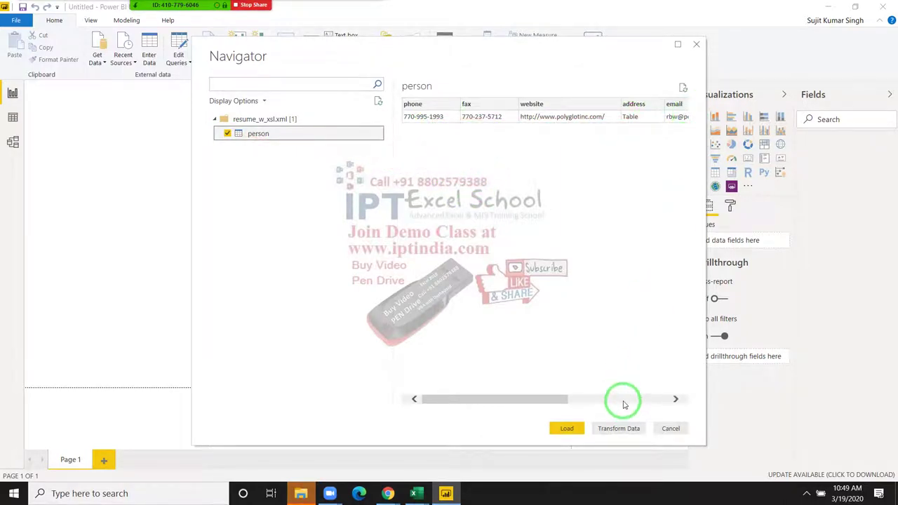
key(Escape)
drag(574, 352, 122, 67)
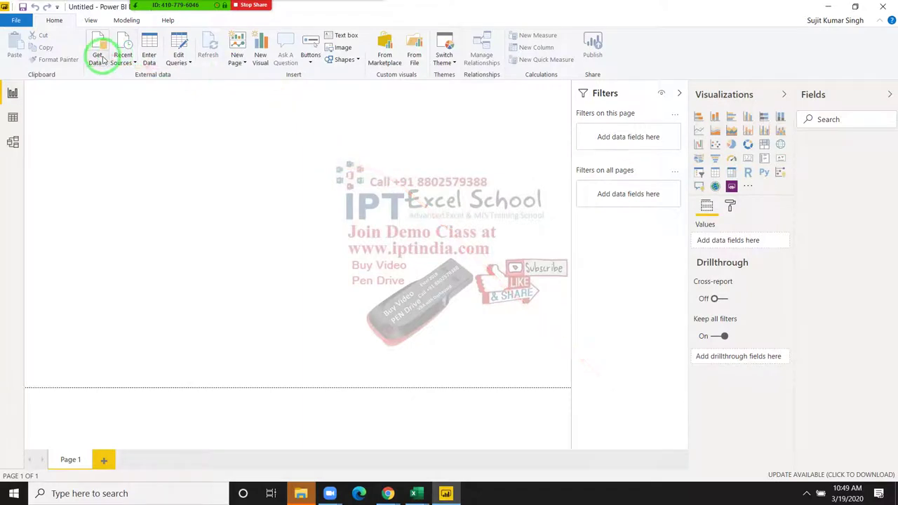
- Show the full Get Data catalogue filtered to File sources
click(103, 58)
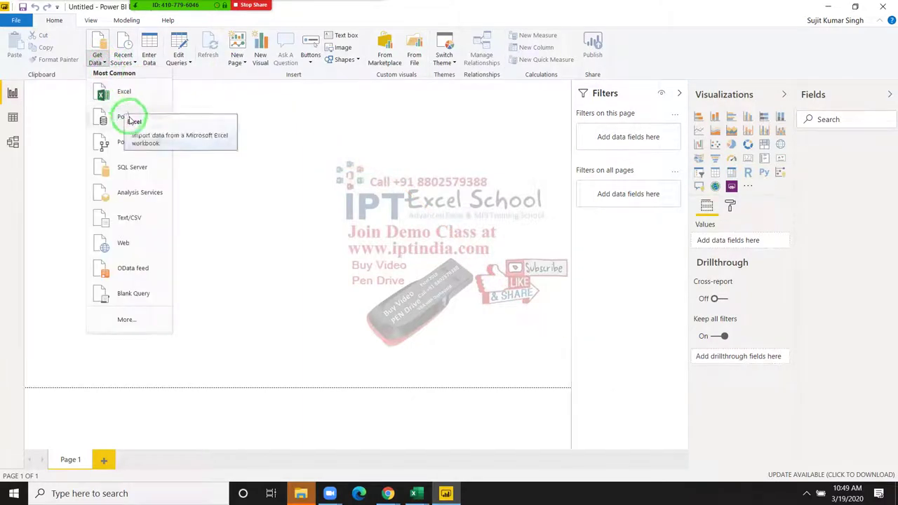
drag(126, 118, 141, 351)
click(133, 330)
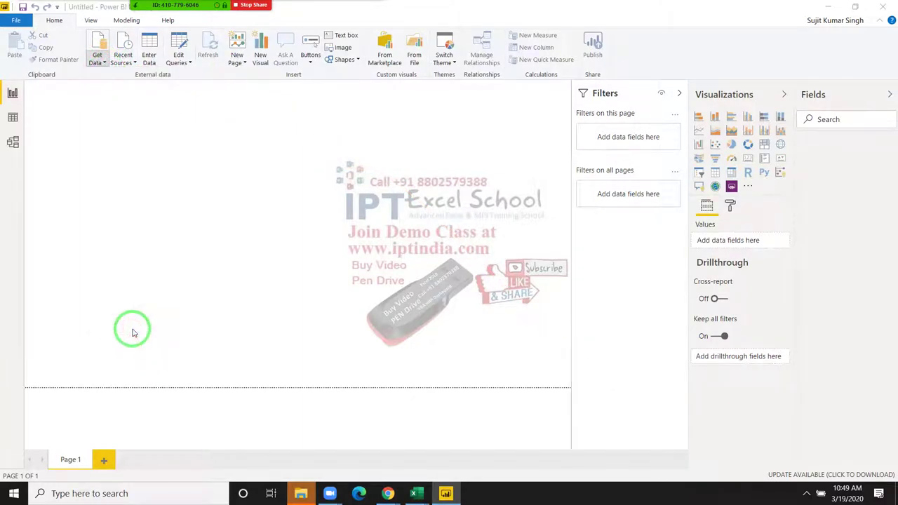
drag(133, 333, 492, 171)
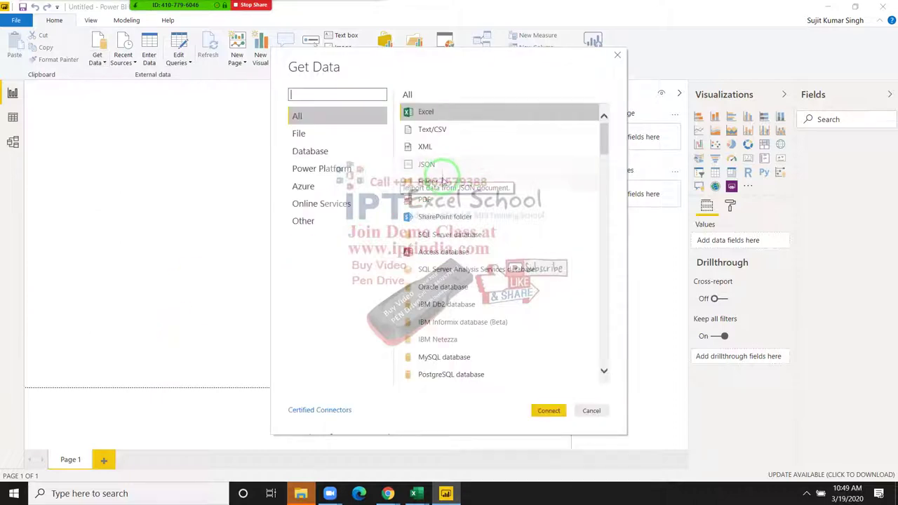
click(343, 135)
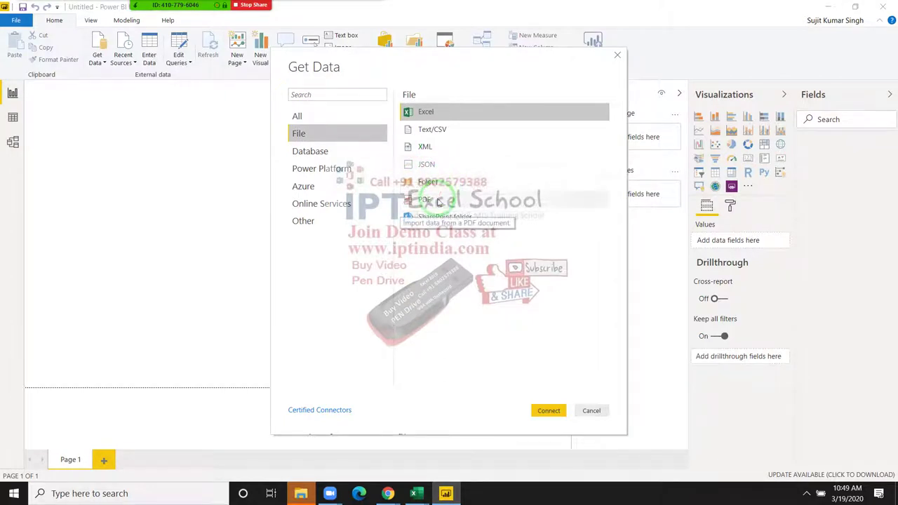
- Select PDF as the source, then switch to the Book1 workbook in Excel
click(437, 202)
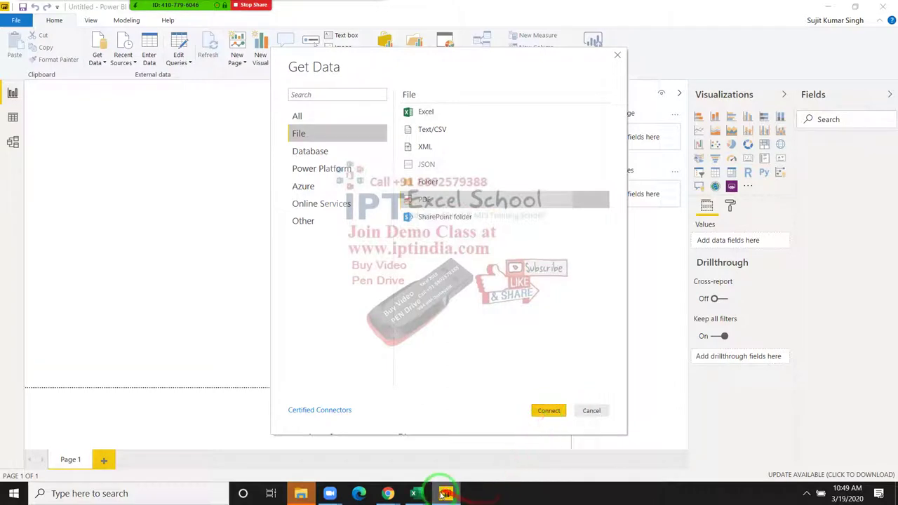
click(417, 493)
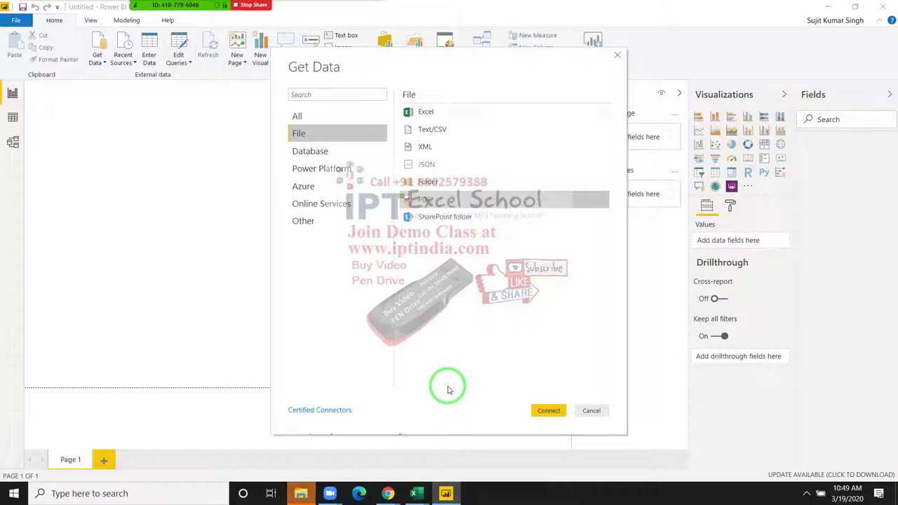
mouse_move(414, 493)
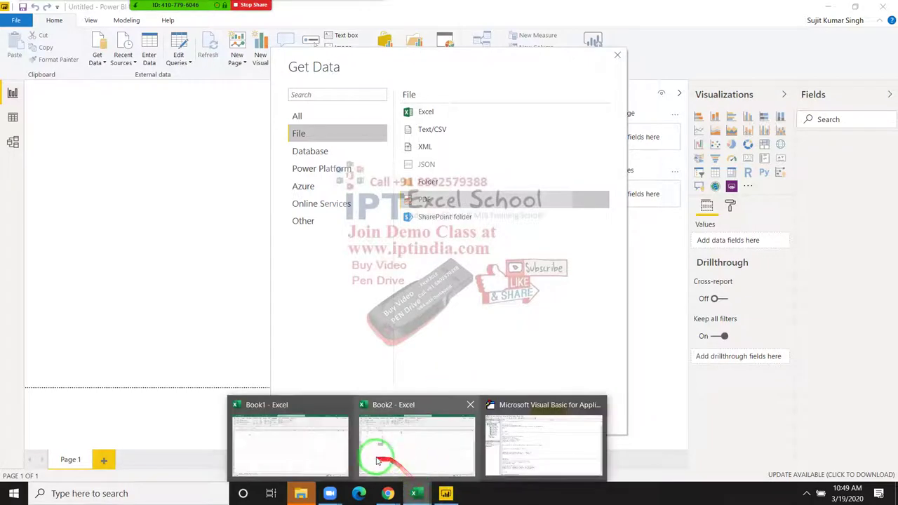
click(305, 457)
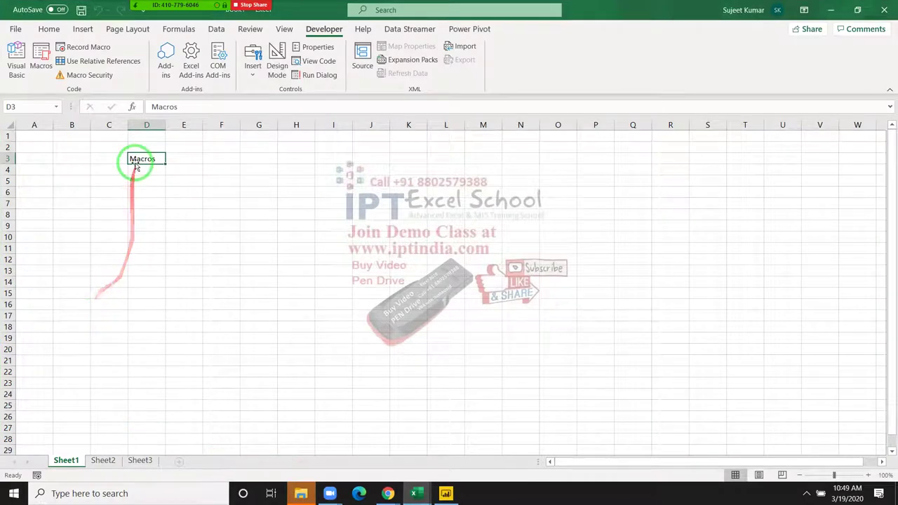
- Write headers Name and P-1 through P-7 across row 1
key(Left)
key(Left)
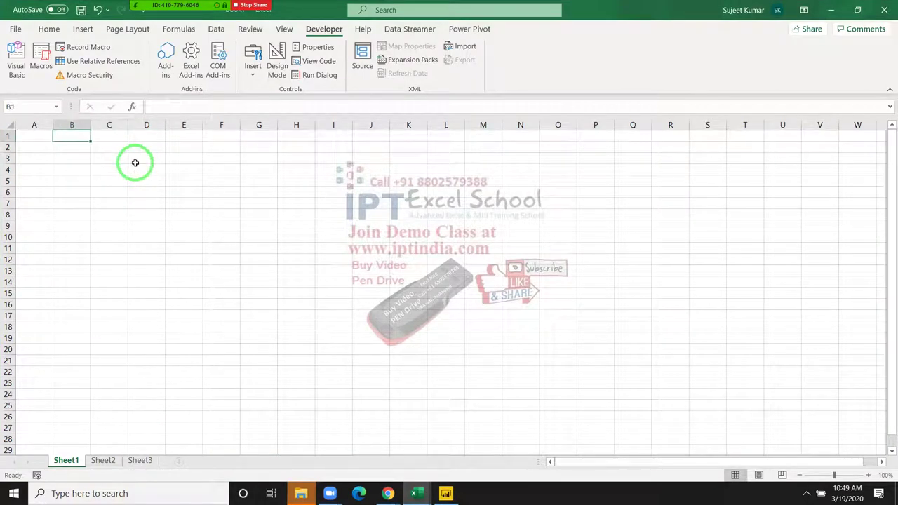
text(Name)
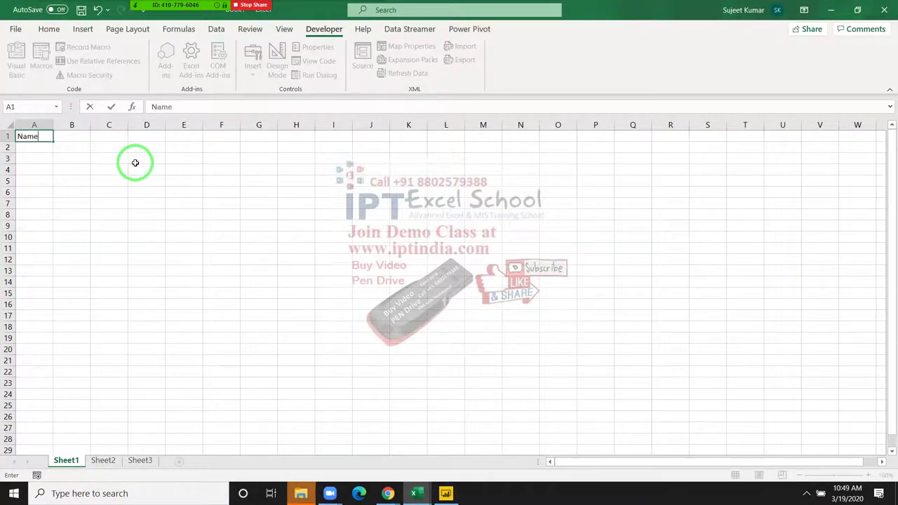
key(Tab)
text(P)
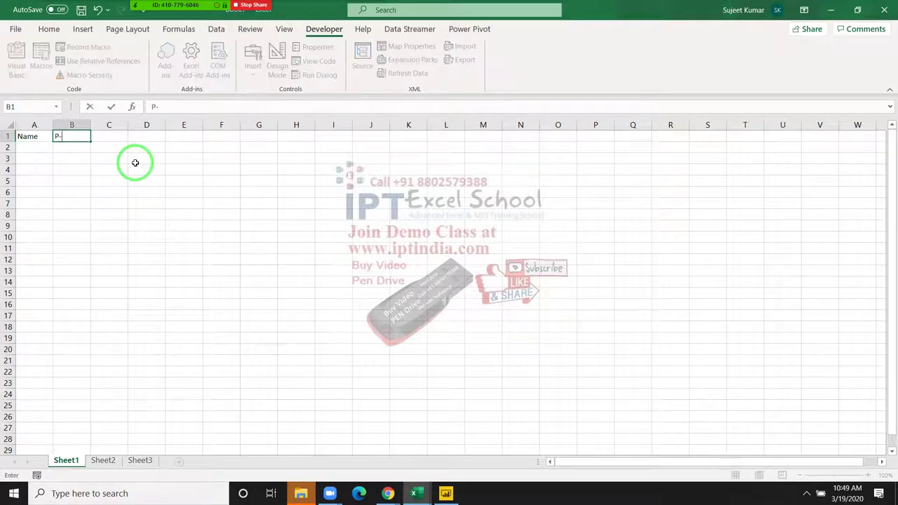
text(1)
click(148, 180)
click(74, 138)
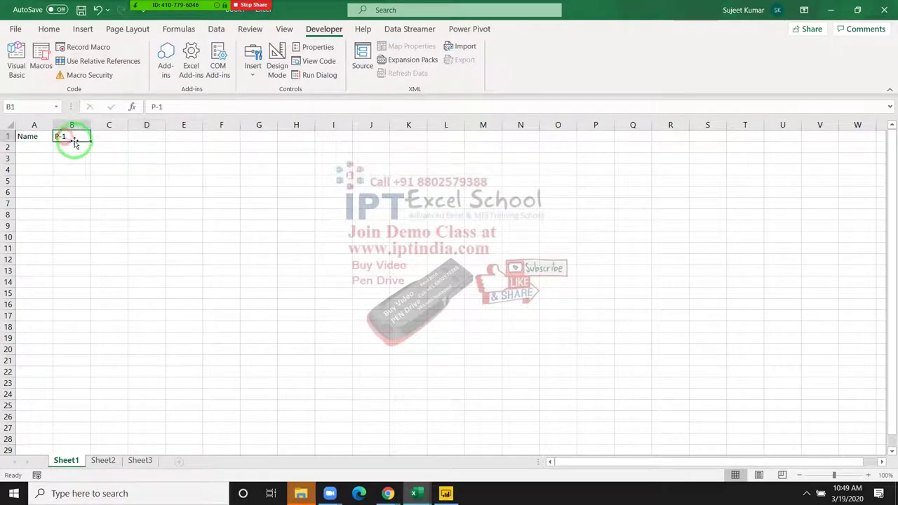
drag(89, 141, 309, 143)
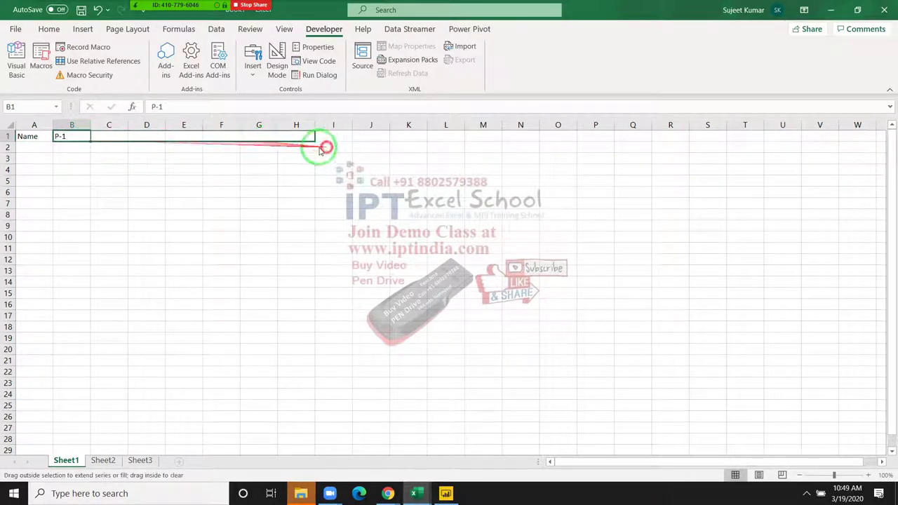
- Enter Puja in A2 and auto-fill the names list down to row 225
click(52, 150)
text(Puja)
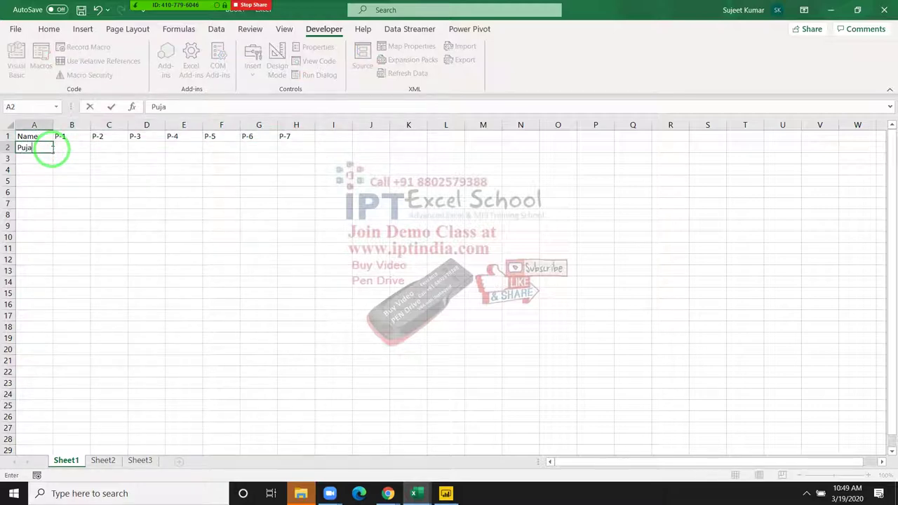
click(44, 160)
click(42, 148)
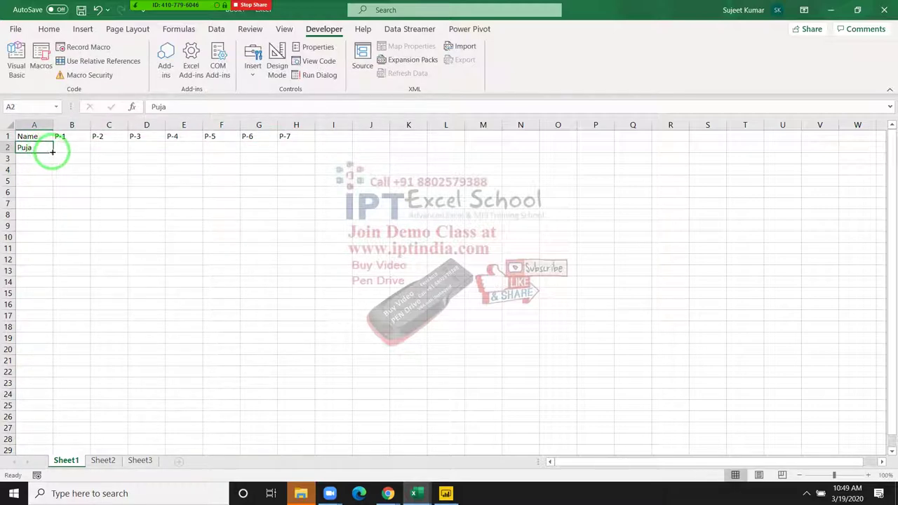
drag(52, 151, 3, 496)
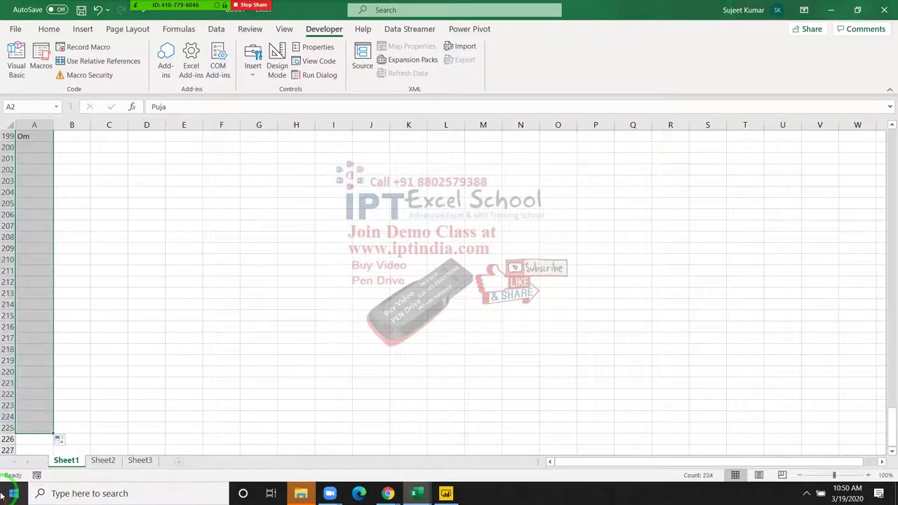
- Enter =RANDBETWEEN(10,90) in B2 and fill it across B2:H225
key(ctrl+Home)
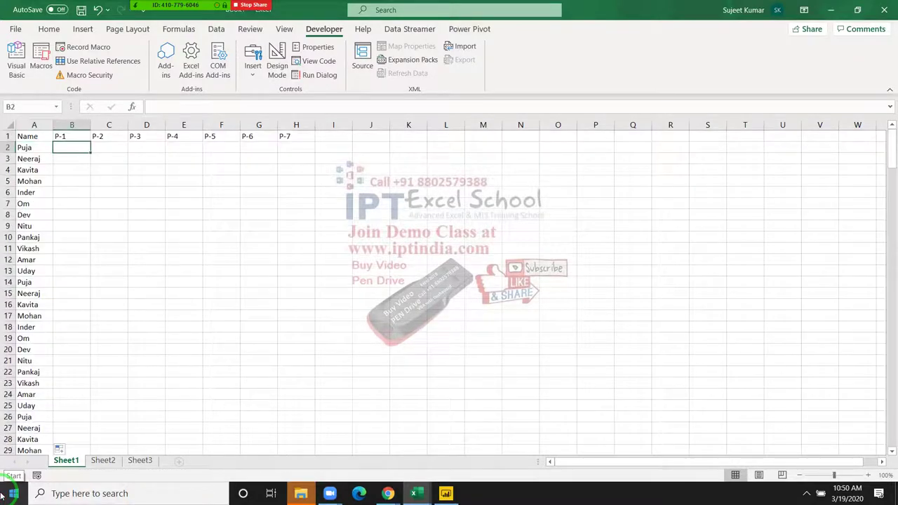
text(=ran)
key(Down)
key(Down)
key(Tab)
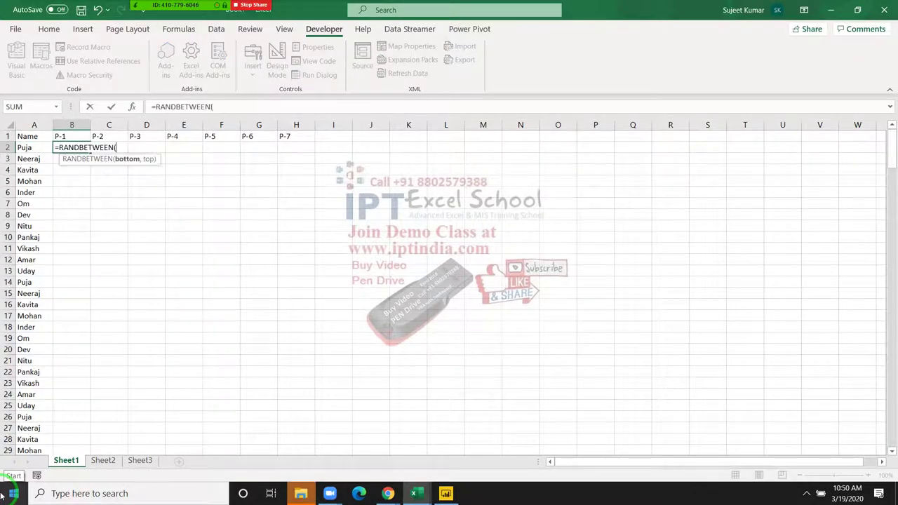
key(Return)
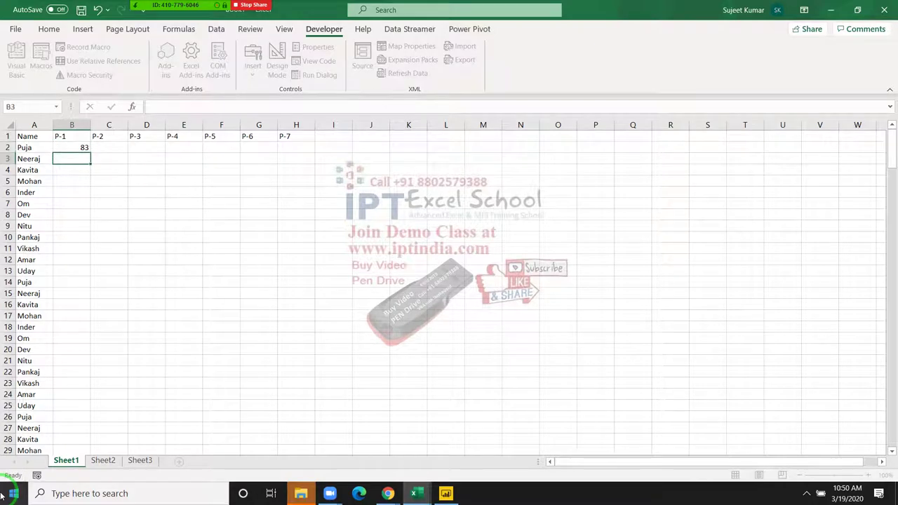
key(Down)
key(ctrl+shift+Left)
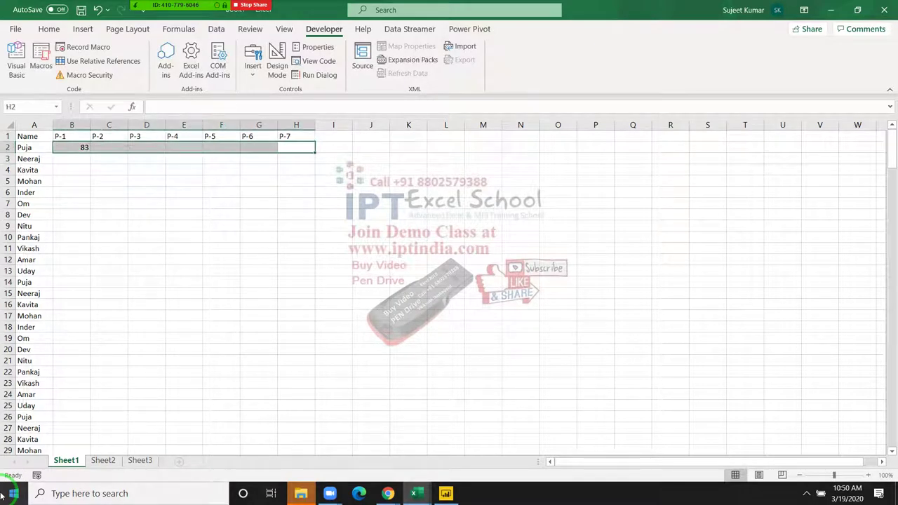
key(ctrl+r)
key(Home)
key(ctrl+Down)
key(Right)
key(ctrl+shift+Up)
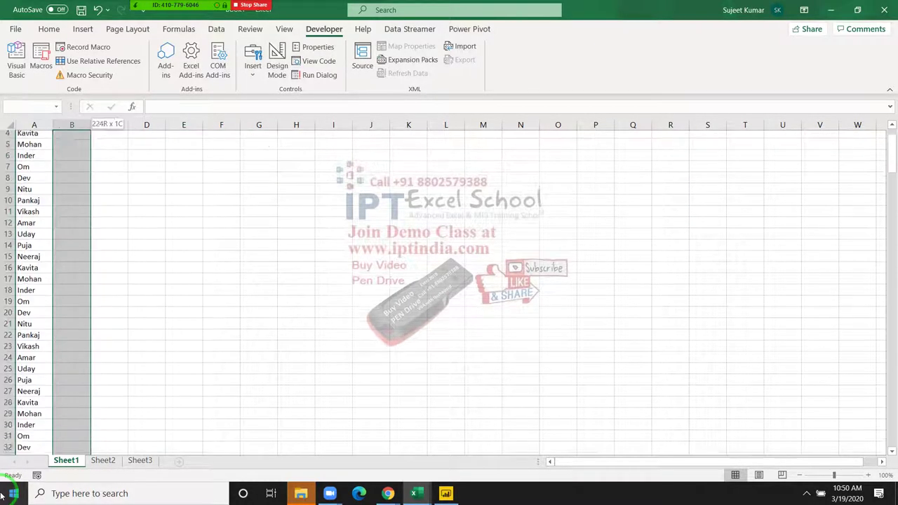
key(shift+Right)
key(shift+Right)
key(shift+Right)
key(shift+Right)
key(shift+Right)
key(shift+Right)
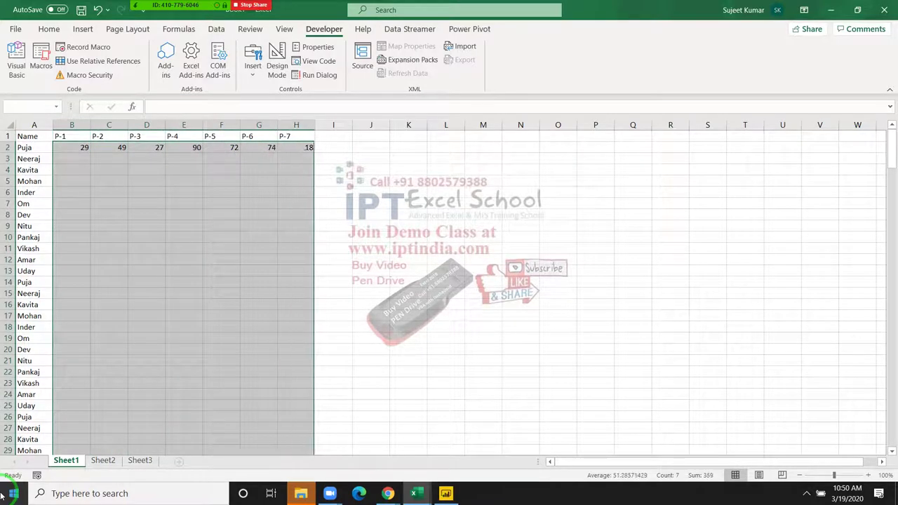
key(ctrl+d)
- Copy the score block and paste it back as fixed values
key(ctrl+c)
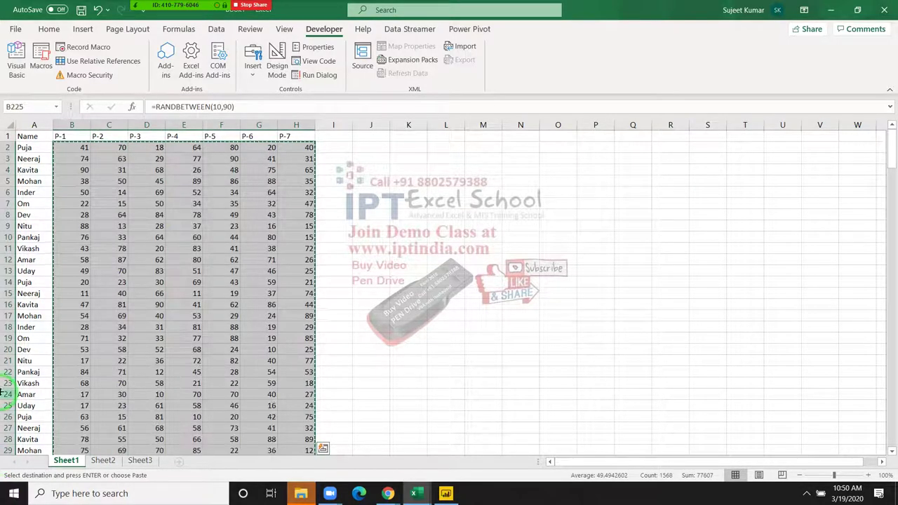
click(48, 29)
click(15, 75)
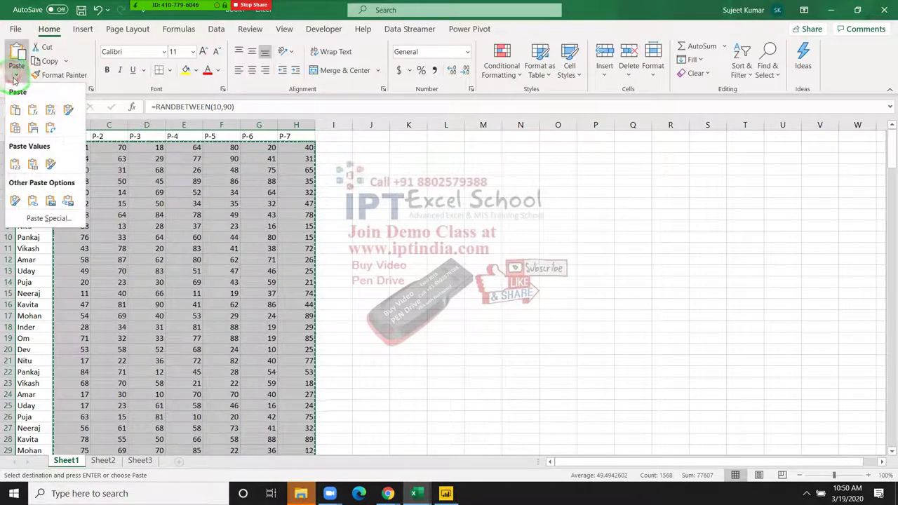
click(15, 163)
key(ctrl+Down)
click(111, 180)
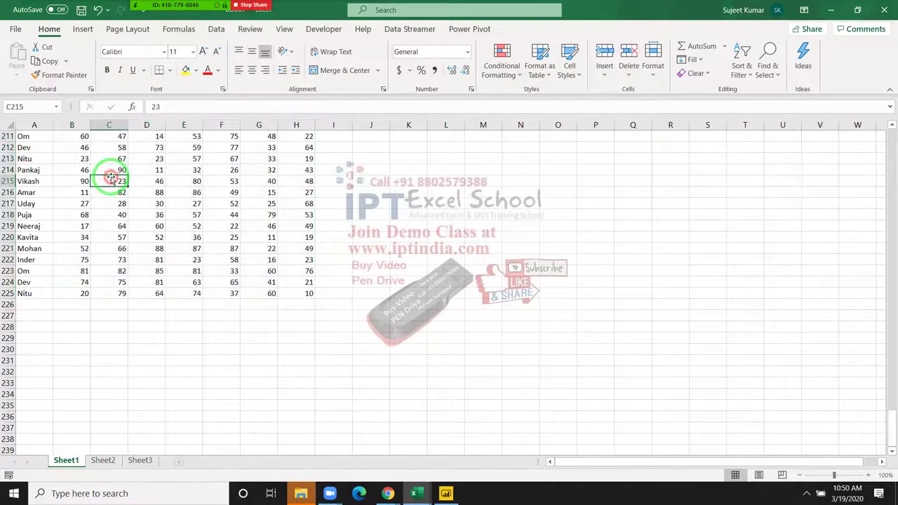
key(ctrl+Up)
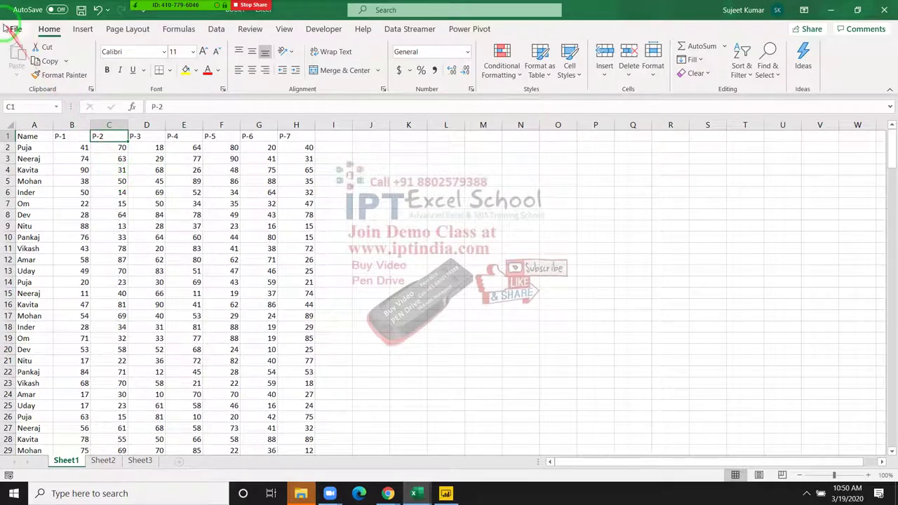
click(14, 29)
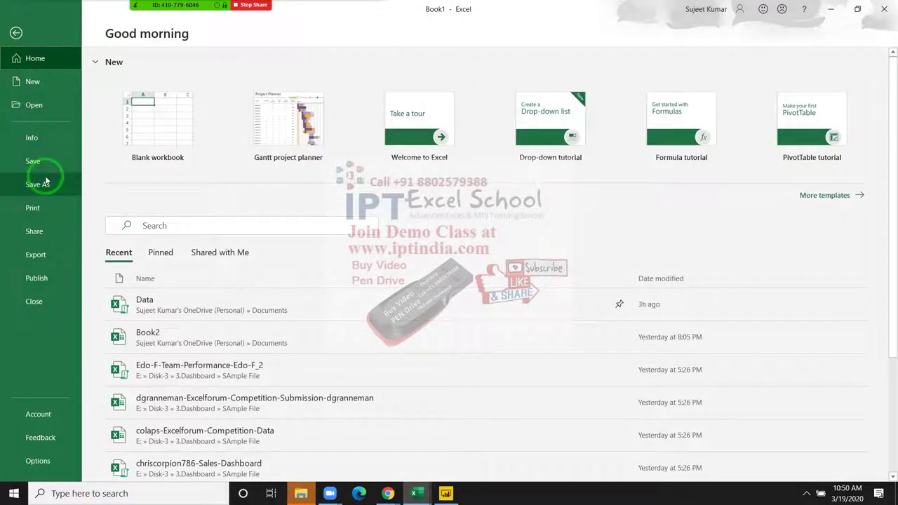
- Save the sheet as Data, type PDF, in Google Drive's PowerBI2020 folder
click(45, 181)
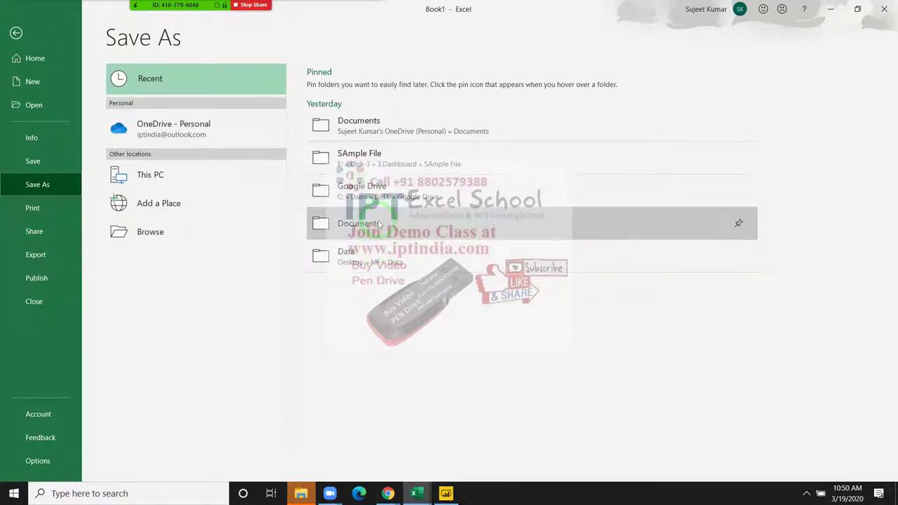
click(366, 162)
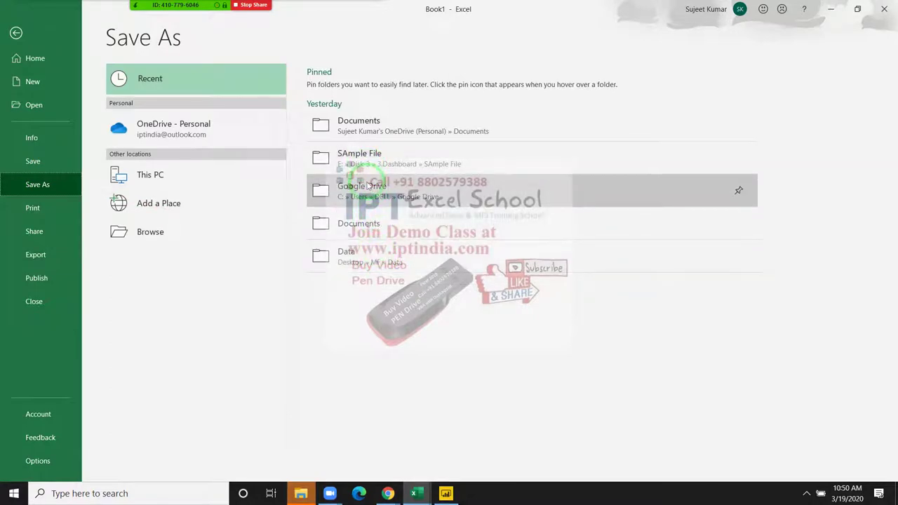
click(367, 188)
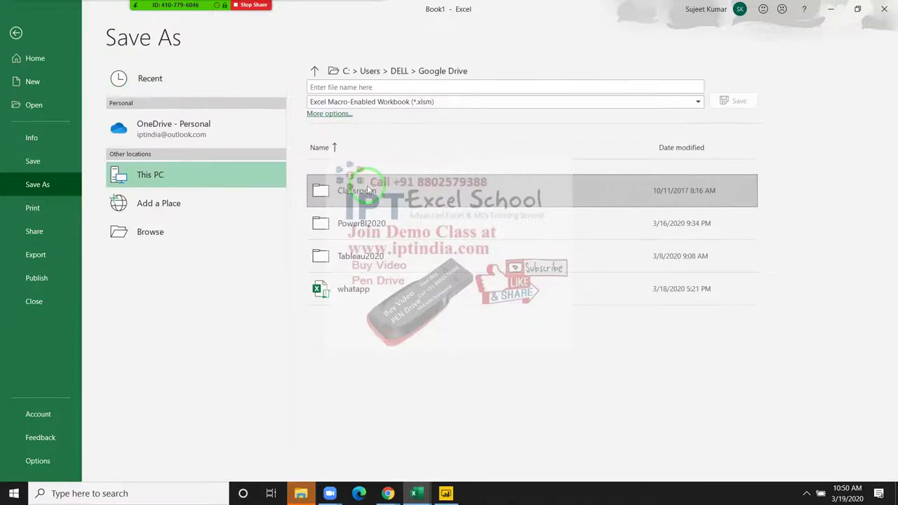
double_click(362, 223)
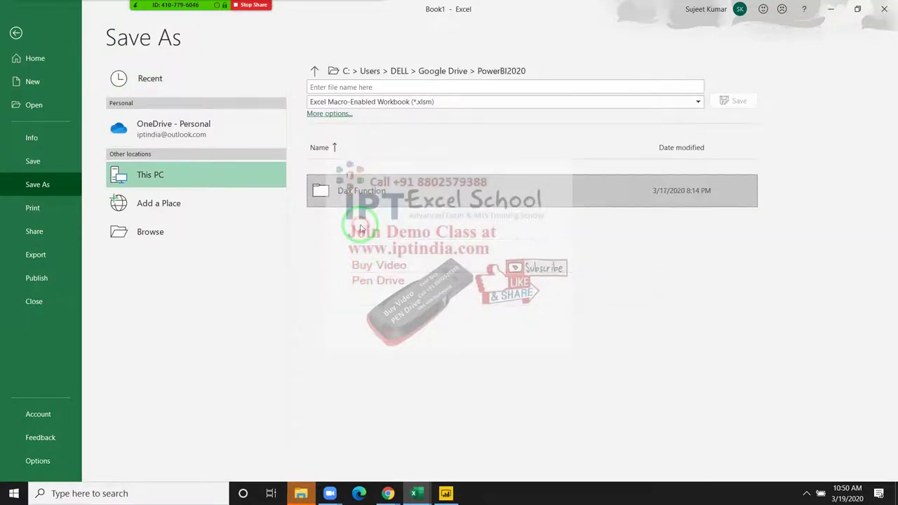
click(328, 89)
text(Data)
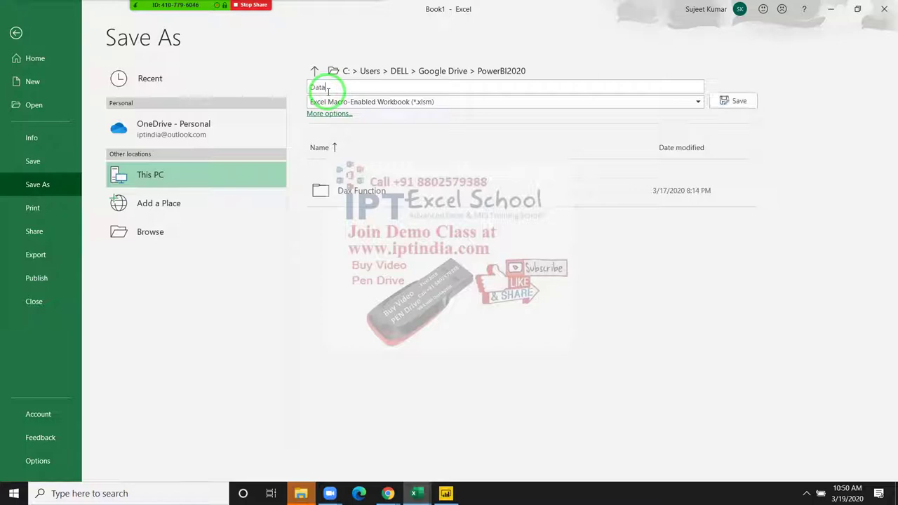
click(359, 102)
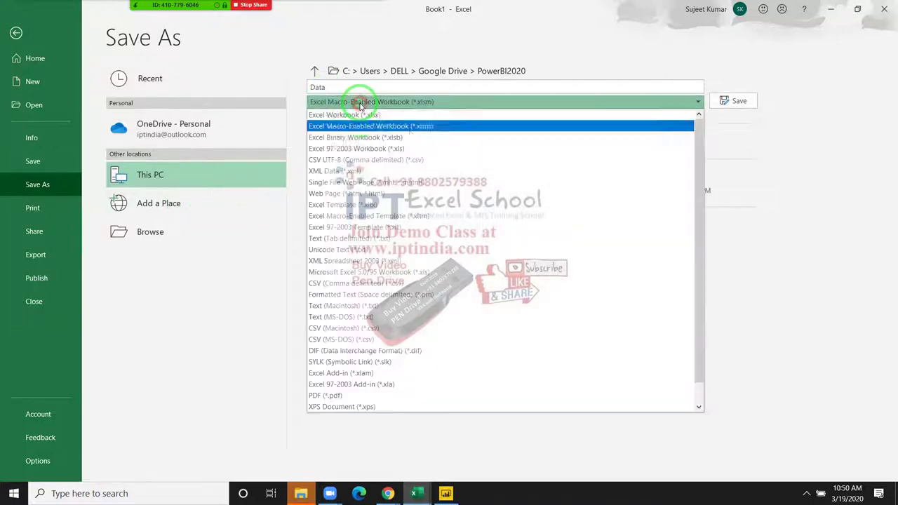
click(363, 395)
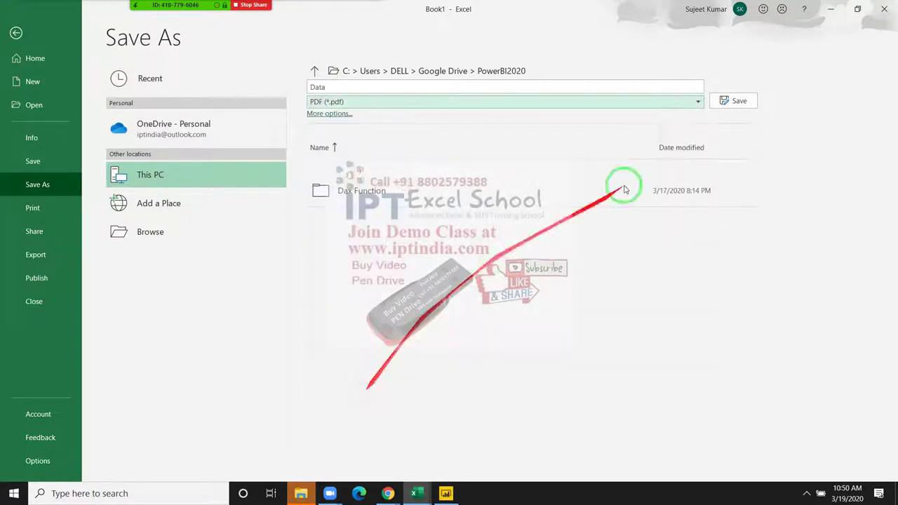
click(744, 100)
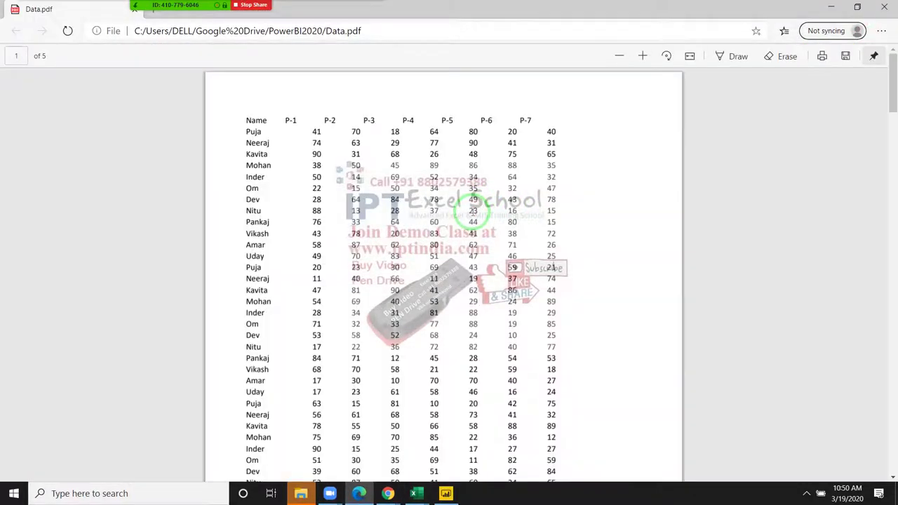
- Scroll through all five pages of Data.pdf in the browser
scroll(451, 227, down, 5)
scroll(452, 227, down, 5)
scroll(451, 226, down, 5)
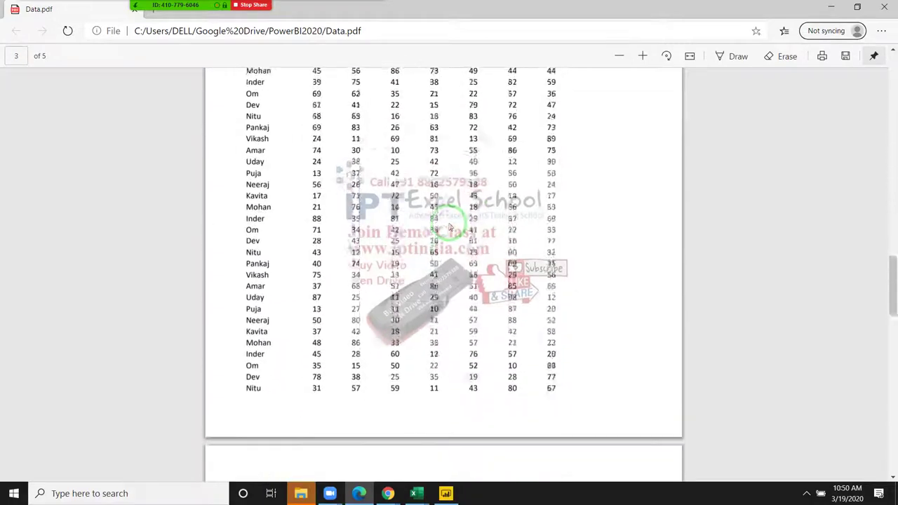
scroll(451, 226, down, 5)
scroll(452, 227, down, 5)
scroll(451, 226, down, 3)
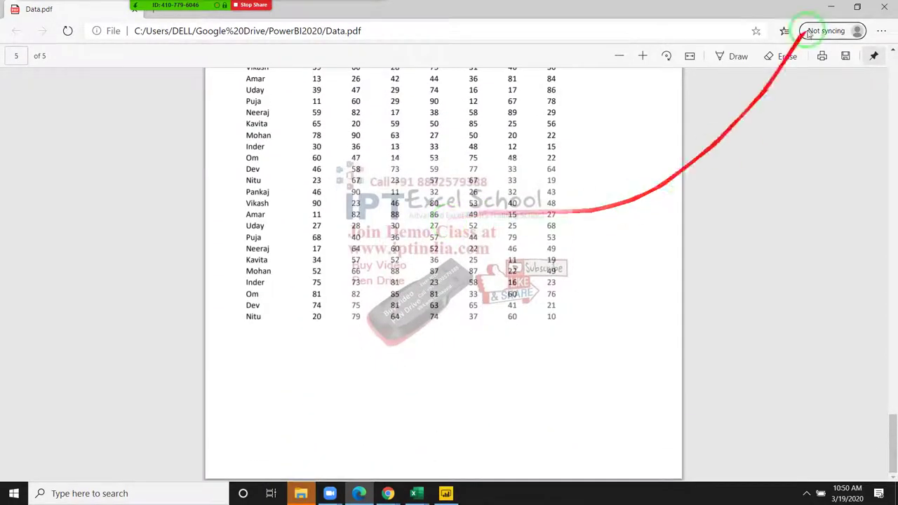
- Close the browser and the workbook without saving, returning to Power BI
click(886, 7)
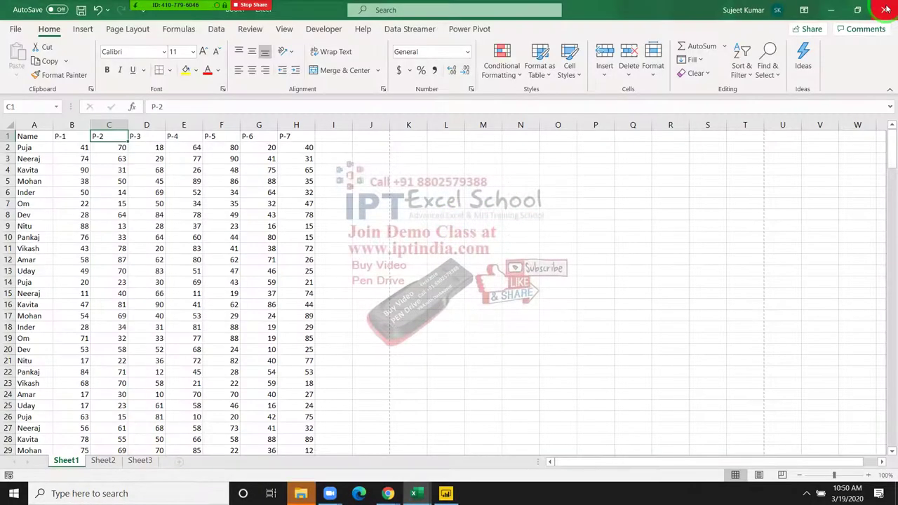
click(885, 9)
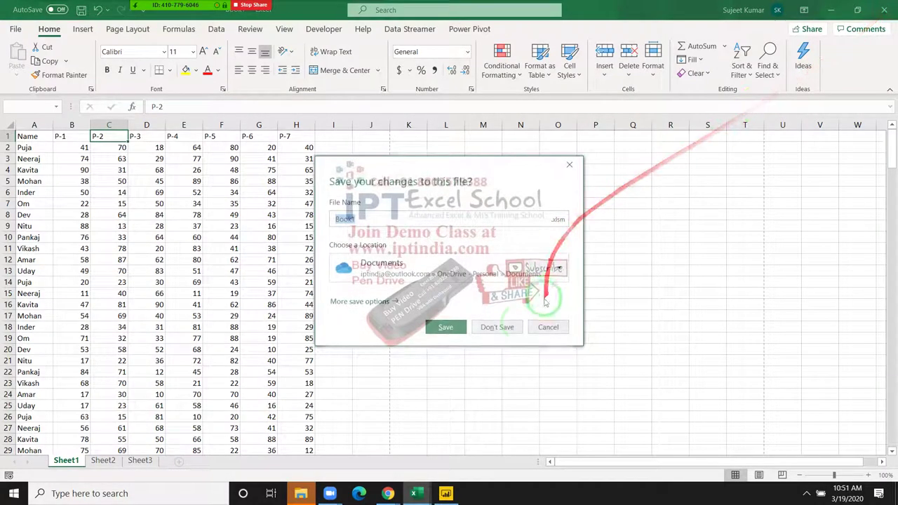
click(550, 324)
click(446, 493)
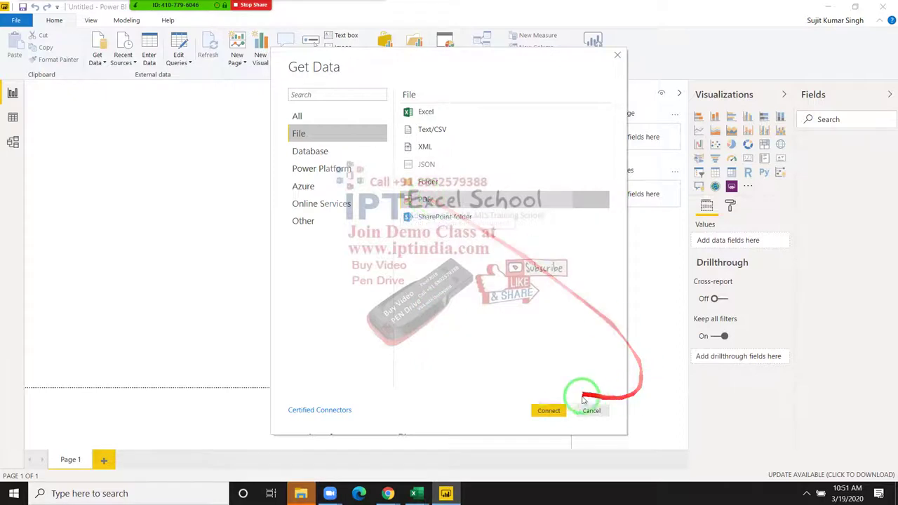
- Connect to Data.pdf from Google Drive's PowerBI2020 folder as a PDF source
click(548, 410)
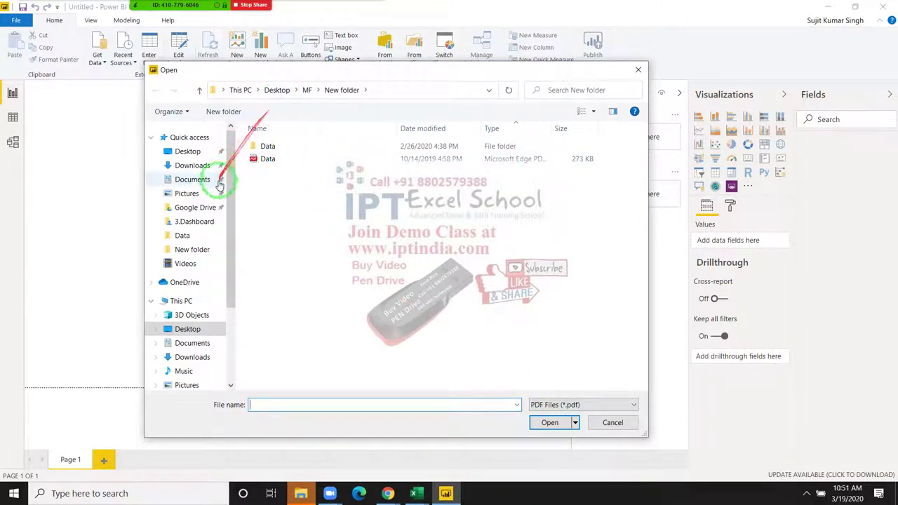
click(190, 153)
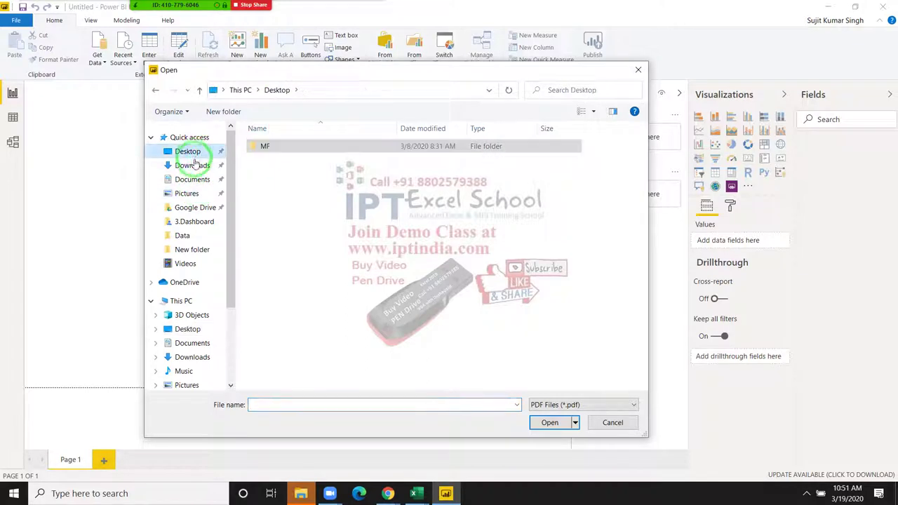
click(195, 207)
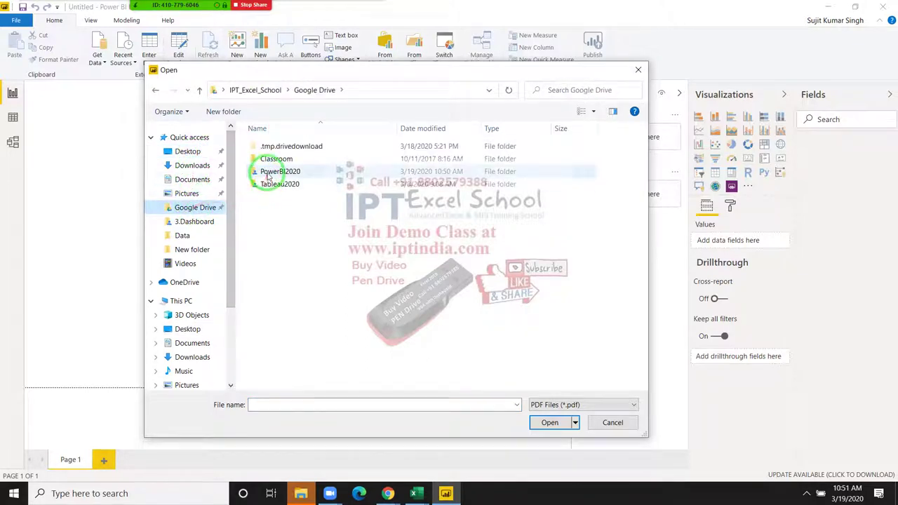
double_click(270, 172)
click(324, 174)
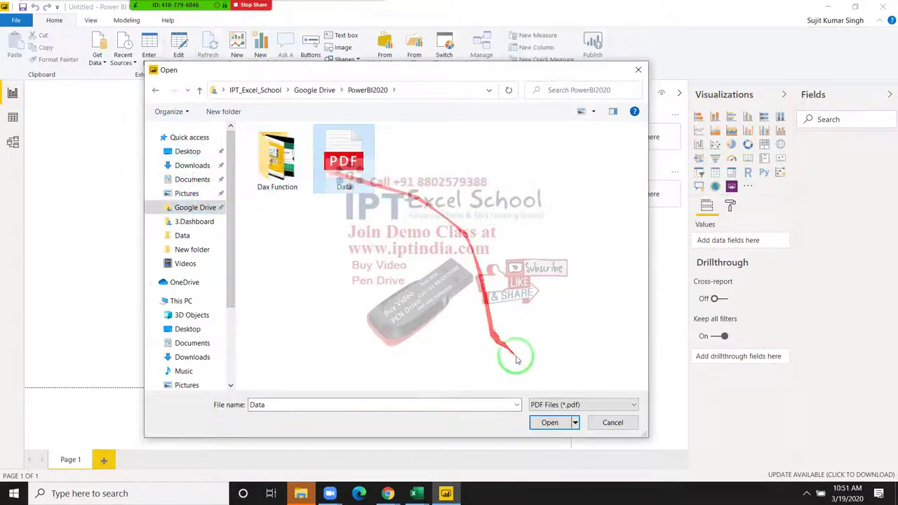
click(550, 422)
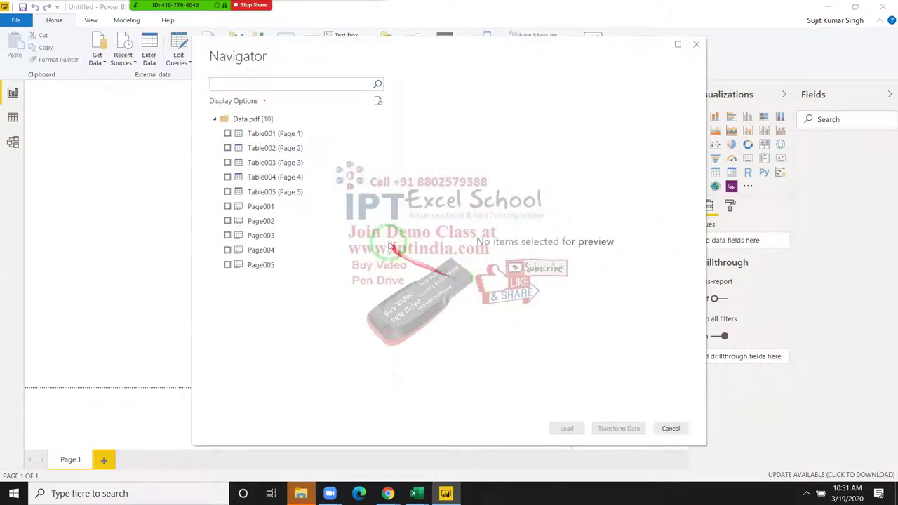
- Preview each of Table001–Table005 and Page001–Page005 in the Navigator
click(265, 161)
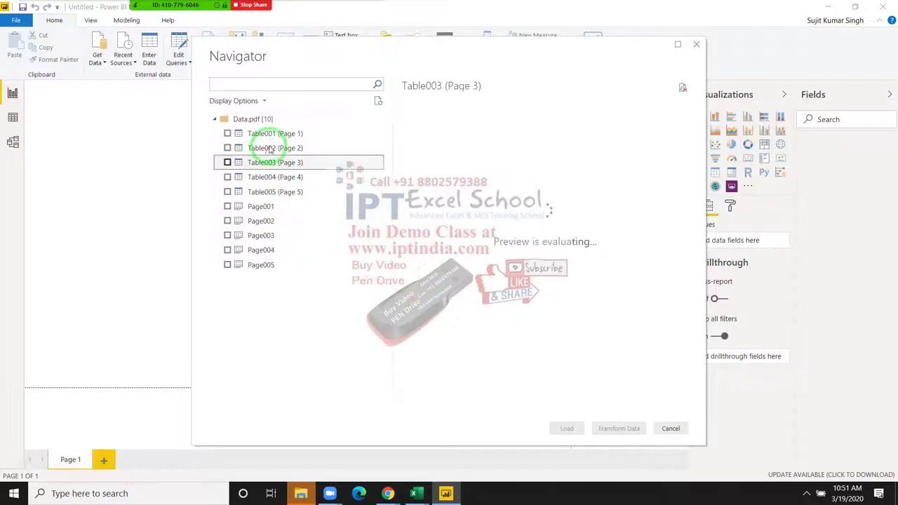
click(264, 134)
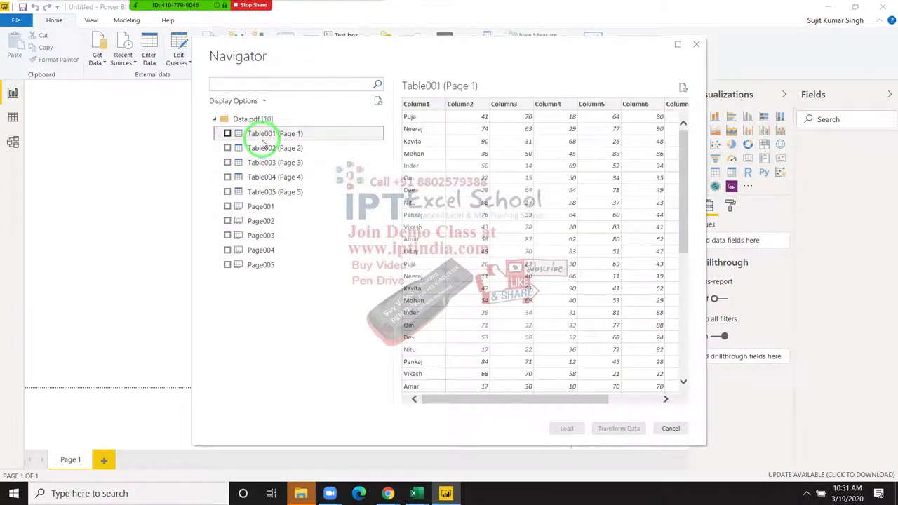
click(264, 162)
click(265, 177)
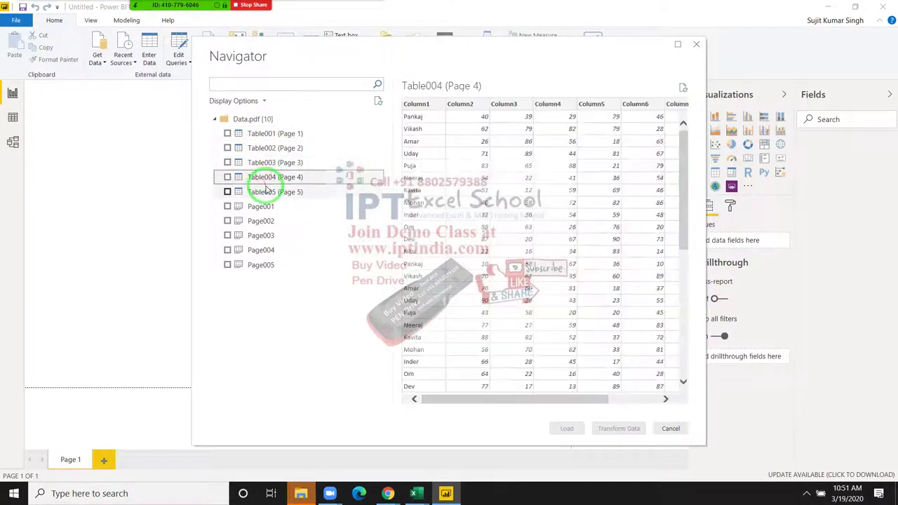
click(265, 191)
click(262, 207)
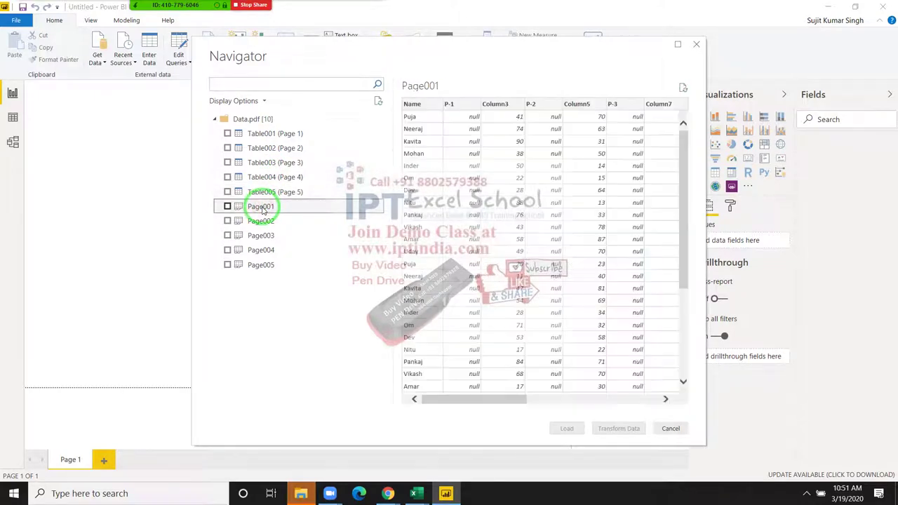
click(263, 222)
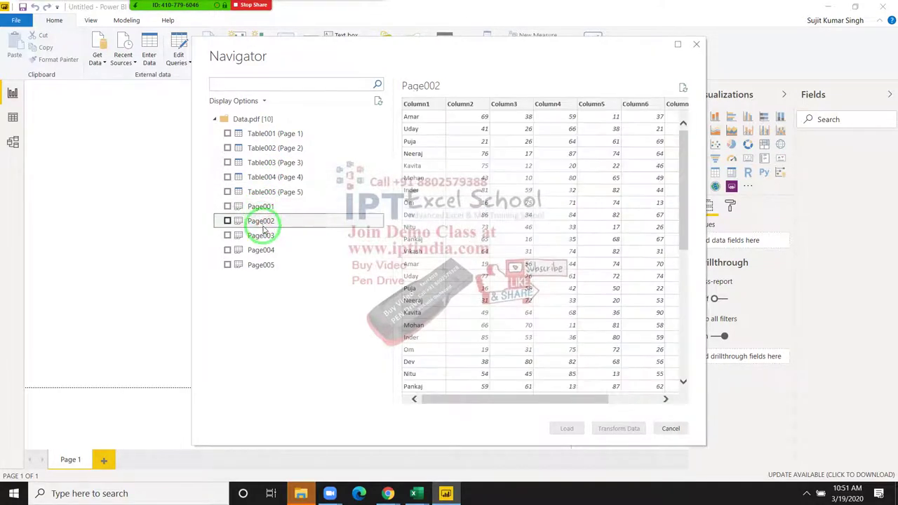
click(262, 236)
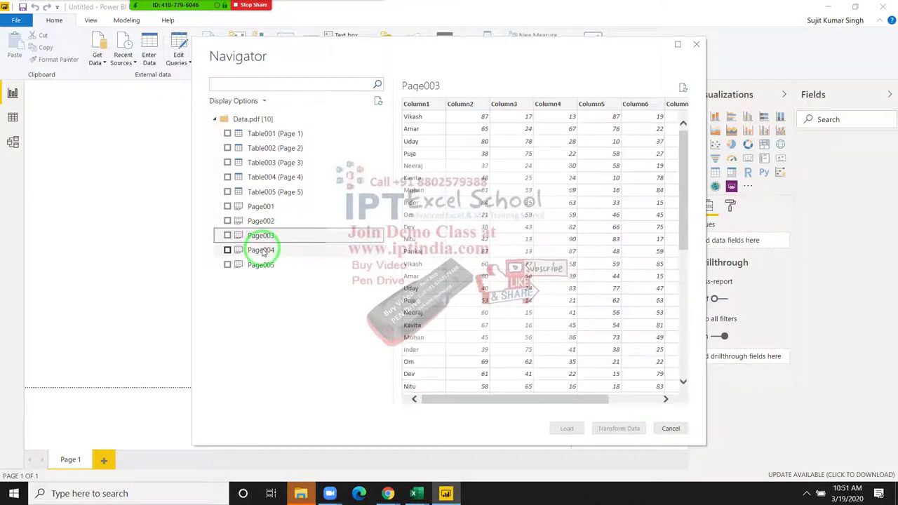
click(262, 249)
click(262, 265)
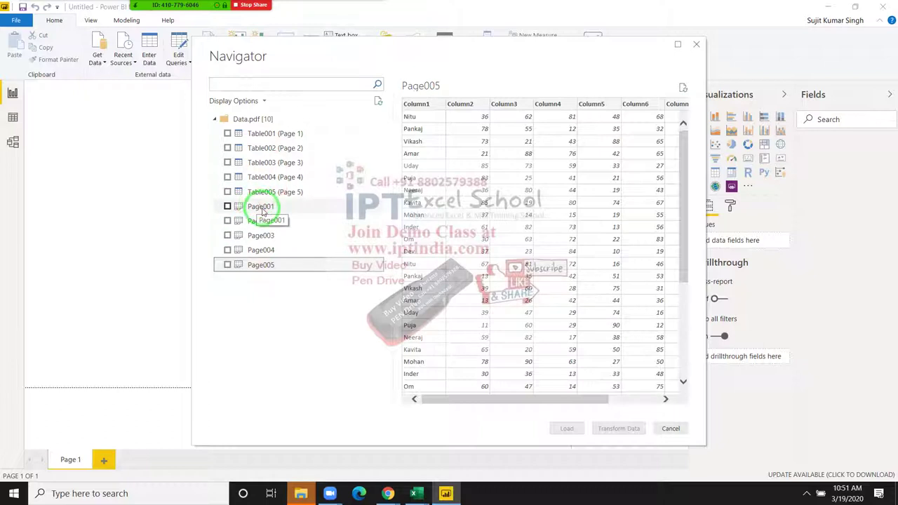
- Recheck the Table001–Table004 previews, untick Table005 again, and finish on Table001
click(260, 208)
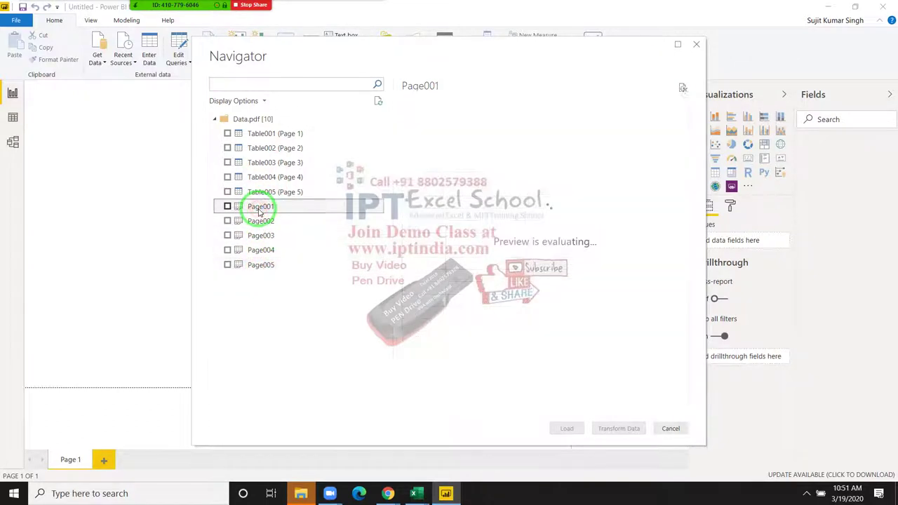
click(258, 135)
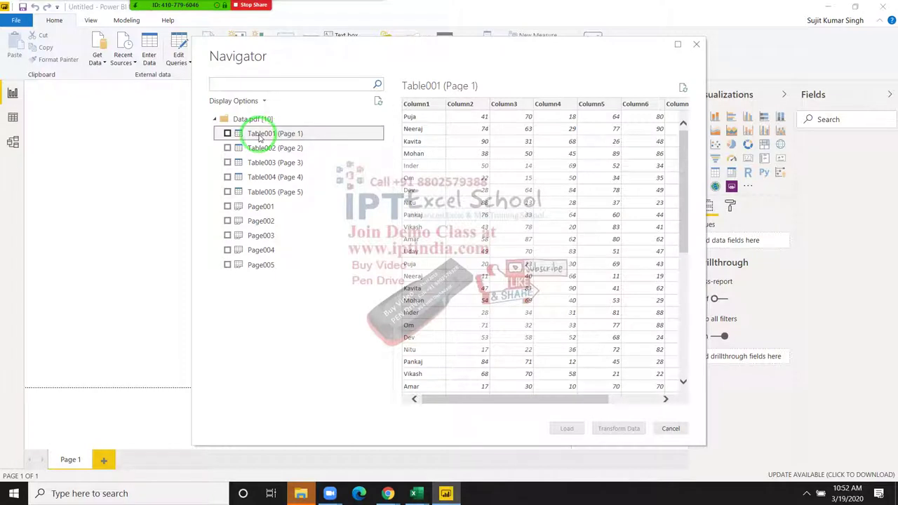
drag(260, 139, 272, 208)
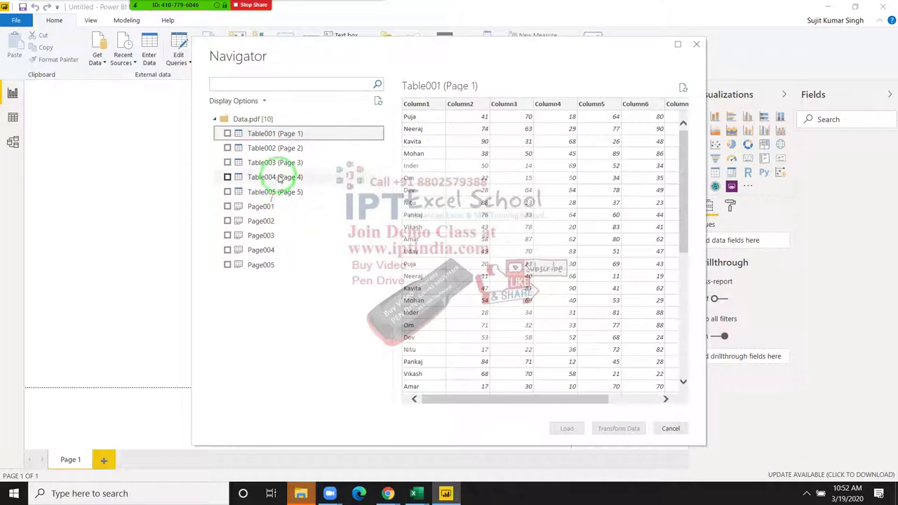
drag(279, 160, 384, 483)
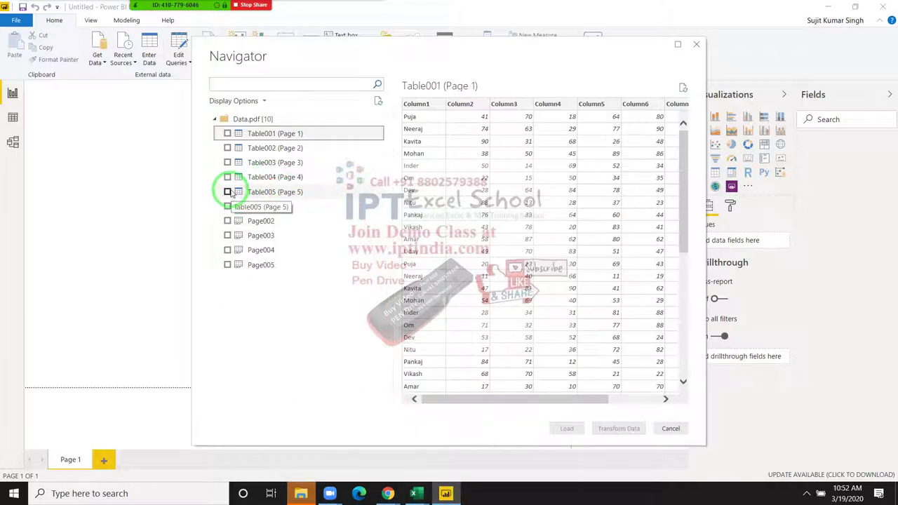
click(271, 148)
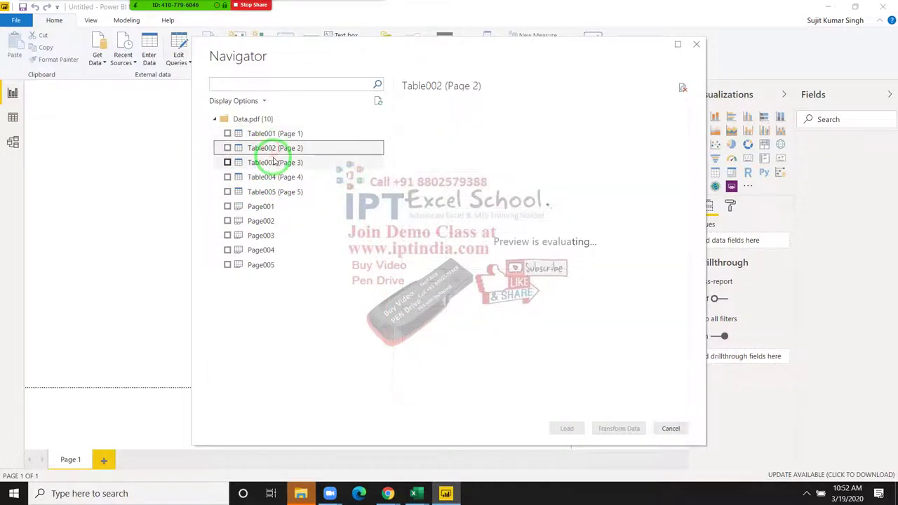
click(274, 163)
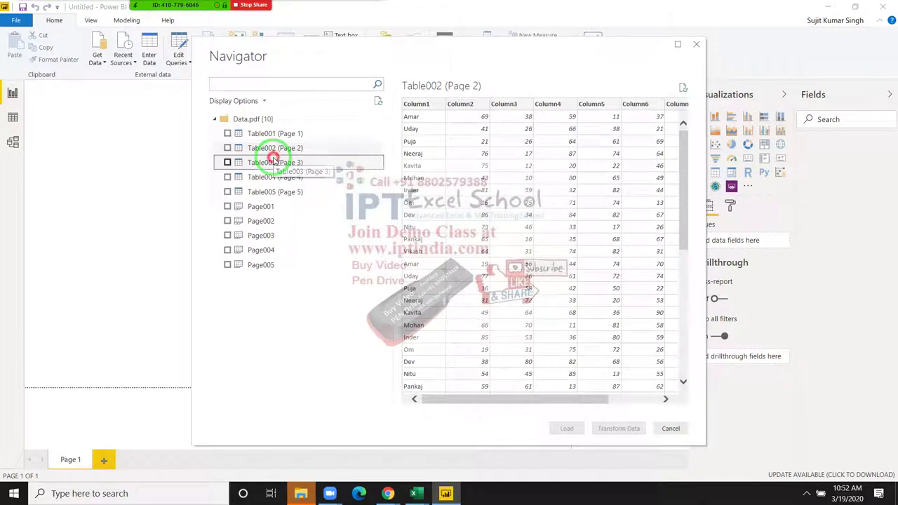
click(277, 177)
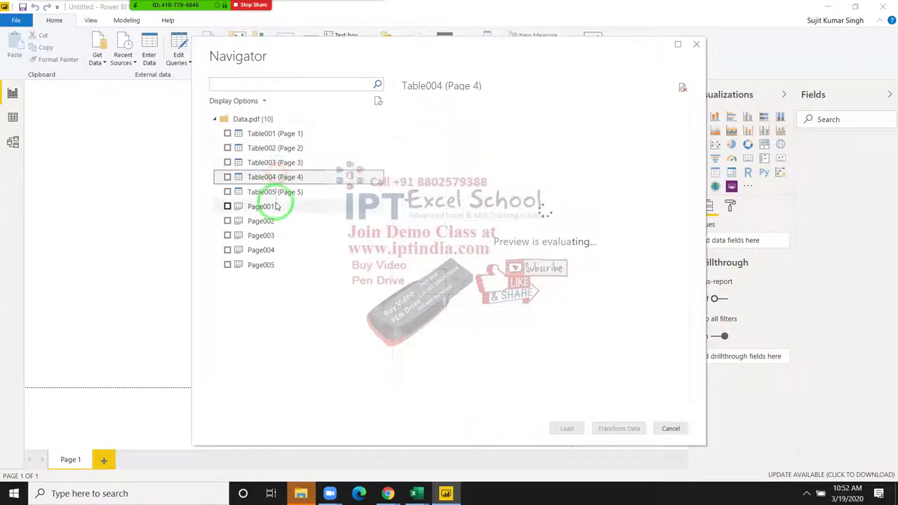
click(227, 192)
click(227, 191)
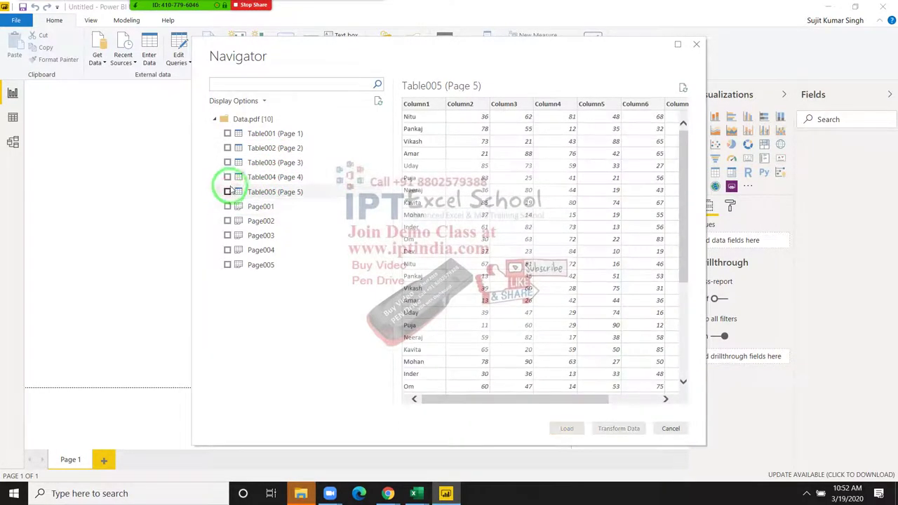
click(247, 134)
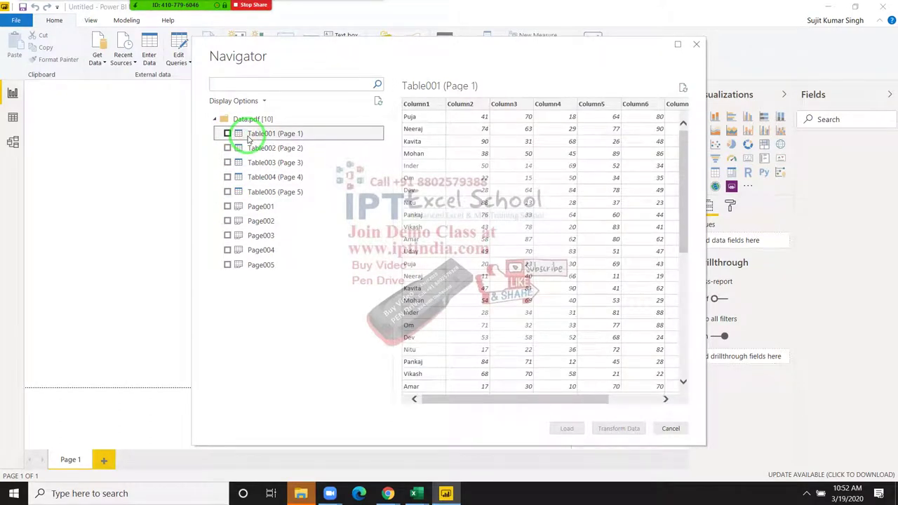
click(254, 211)
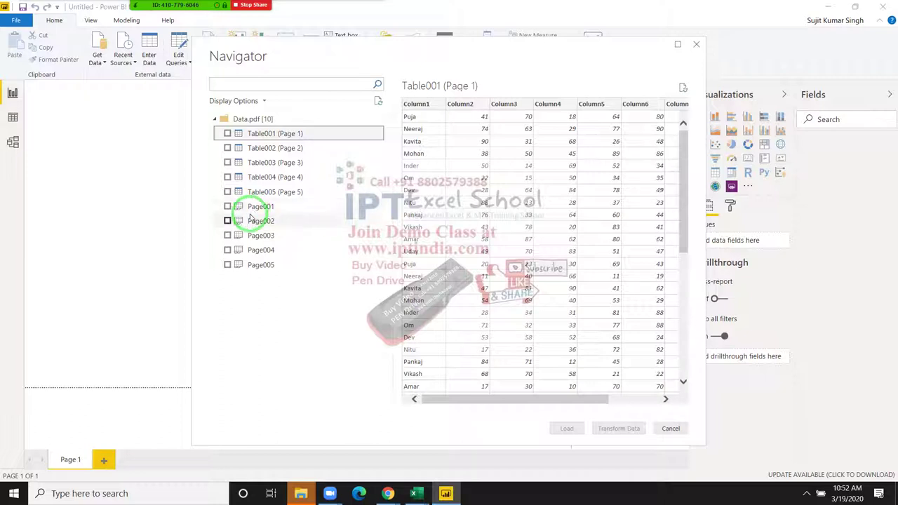
- Tick Table001 through Table005 in Navigator and send them to Power Query Editor
click(228, 133)
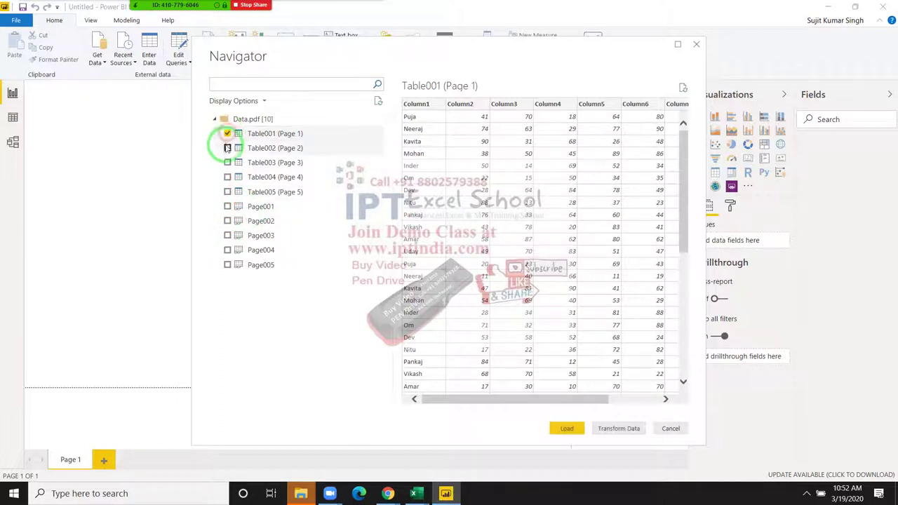
click(228, 148)
click(227, 162)
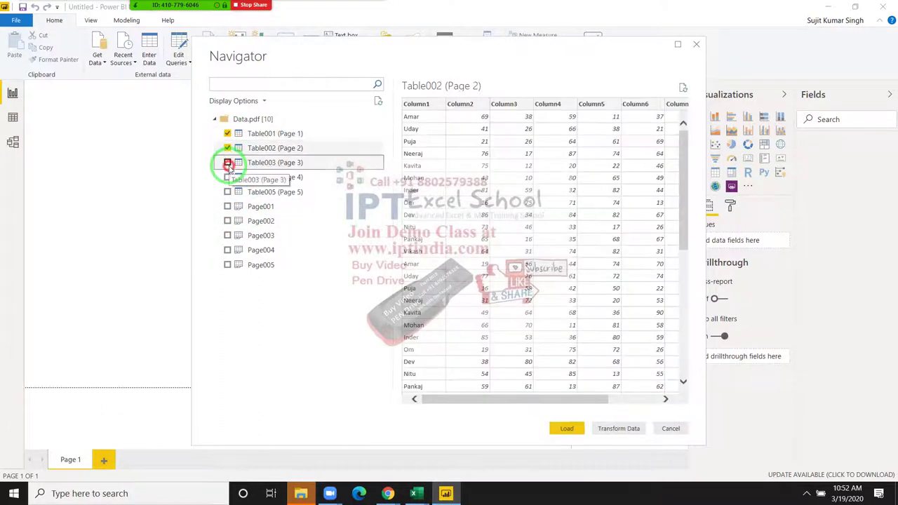
click(228, 176)
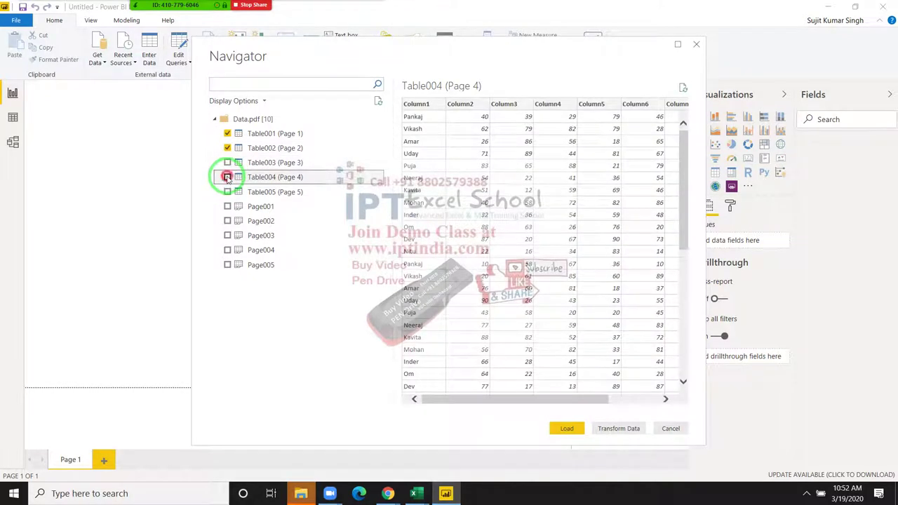
click(227, 192)
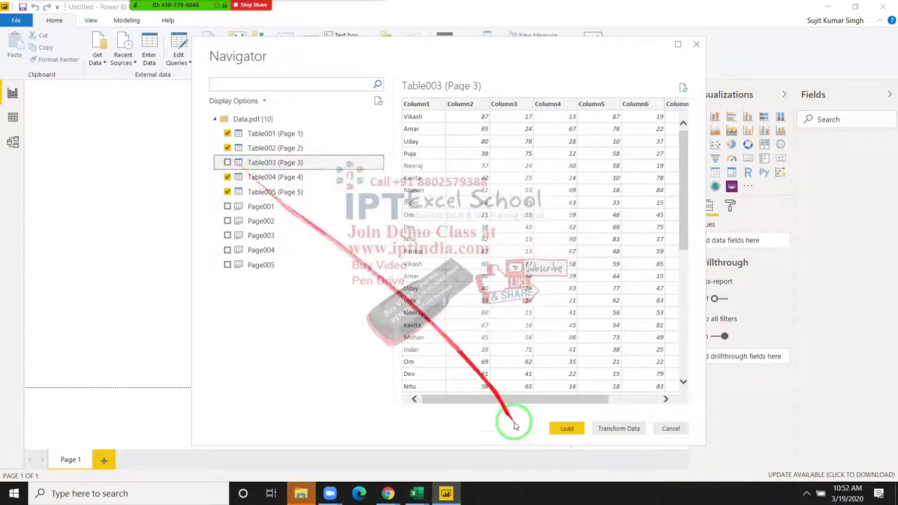
click(227, 162)
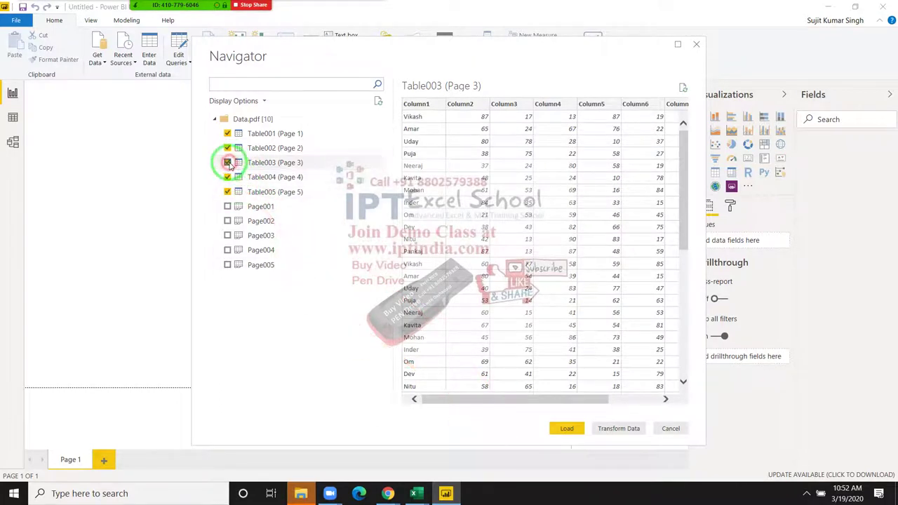
drag(653, 425, 591, 433)
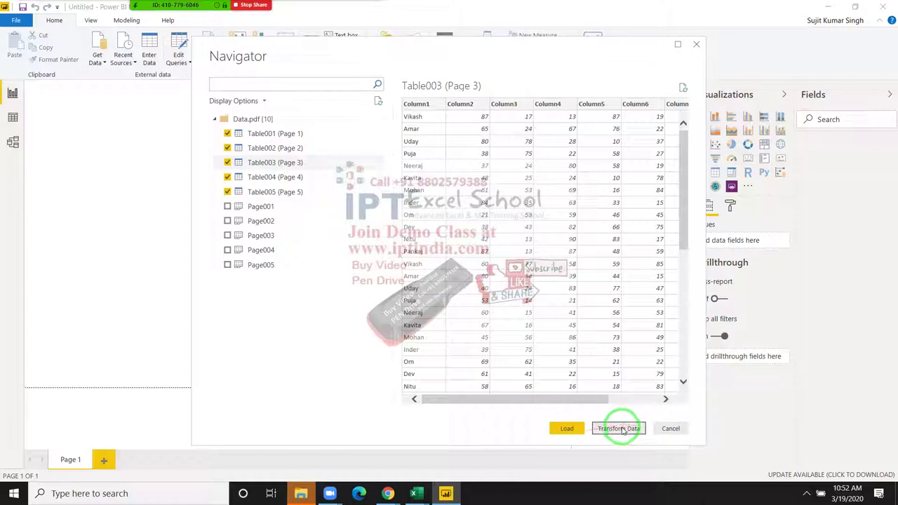
mouse_move(463, 270)
mouse_down()
mouse_move(631, 421)
mouse_move(535, 277)
mouse_up()
click(611, 430)
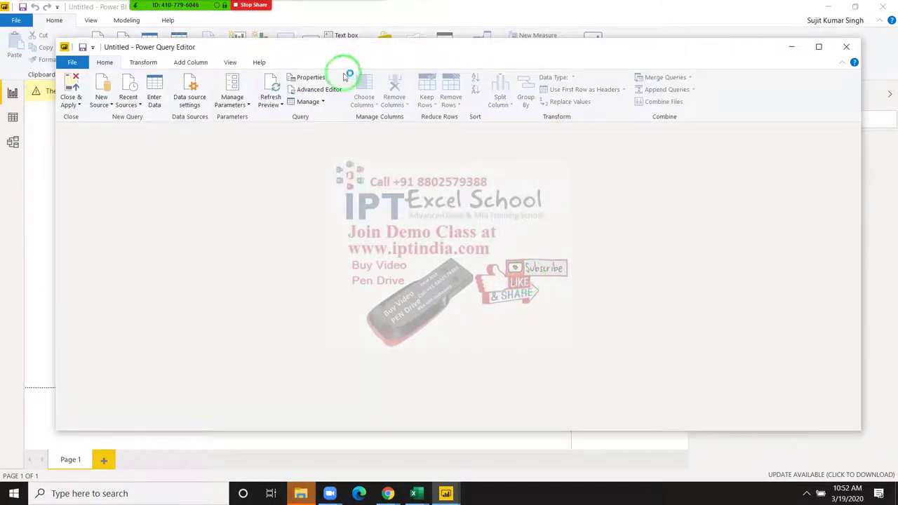
- Preview each Table001–Table005 query, then return to Table001 (Page 1) and scroll its preview right
drag(344, 73, 208, 5)
click(203, 52)
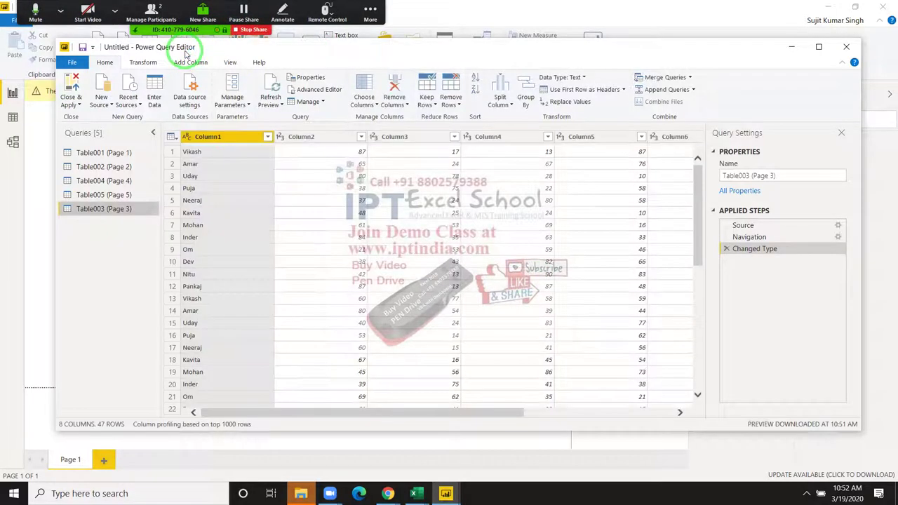
click(129, 155)
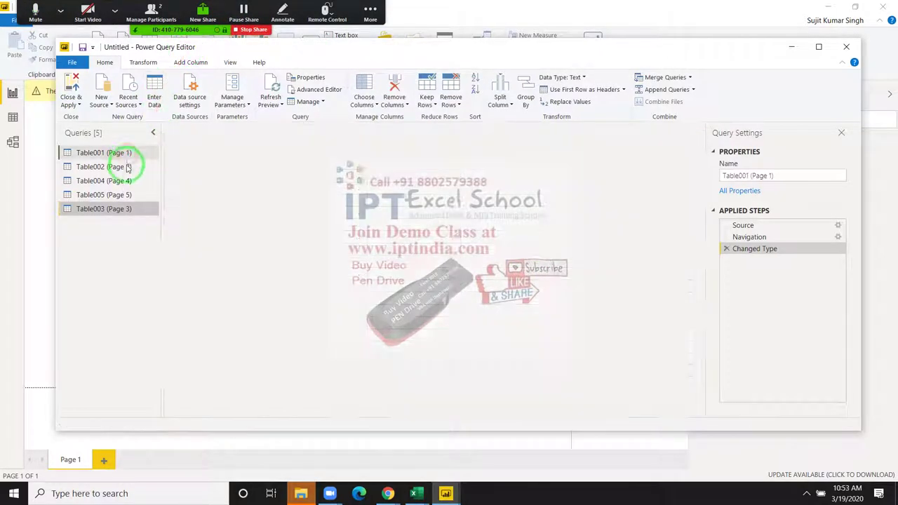
click(128, 167)
click(126, 181)
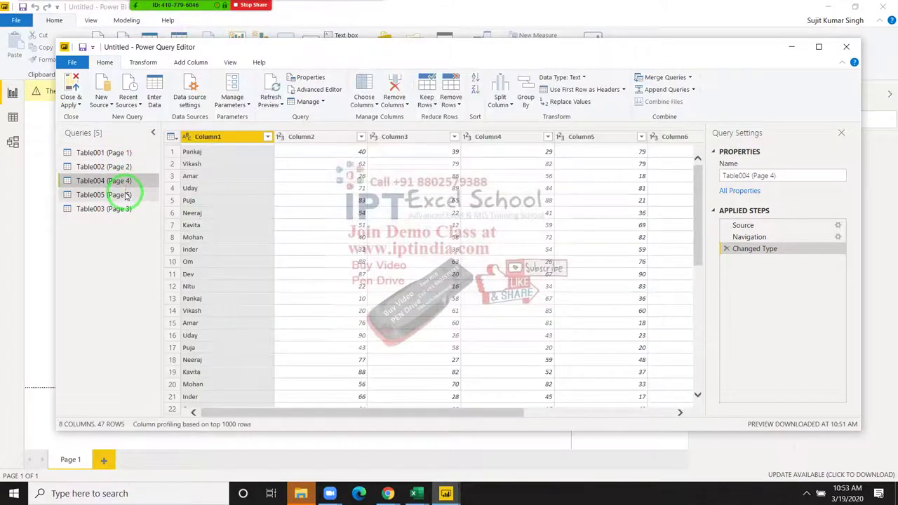
click(121, 196)
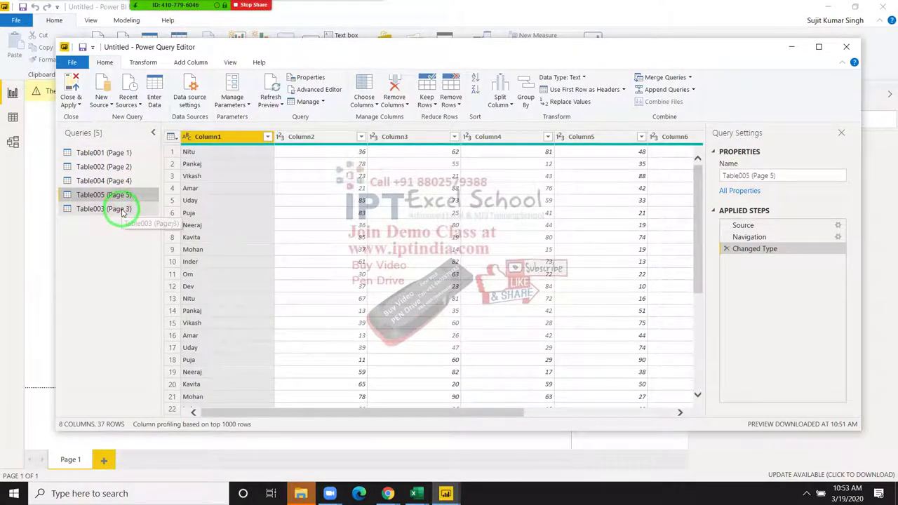
click(123, 211)
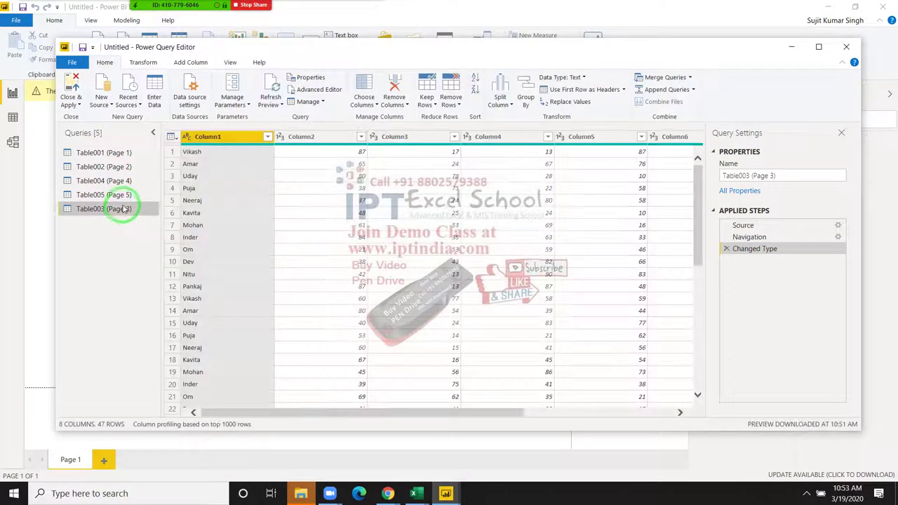
click(123, 154)
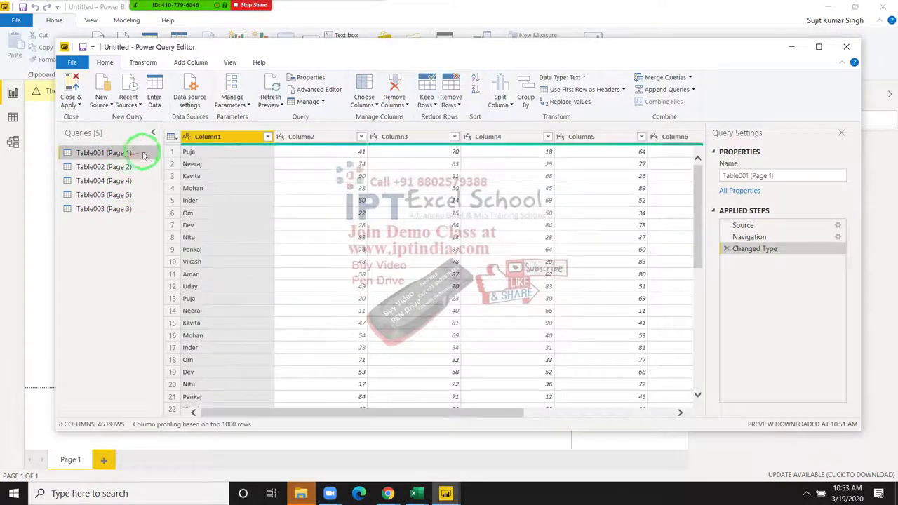
drag(437, 412, 667, 409)
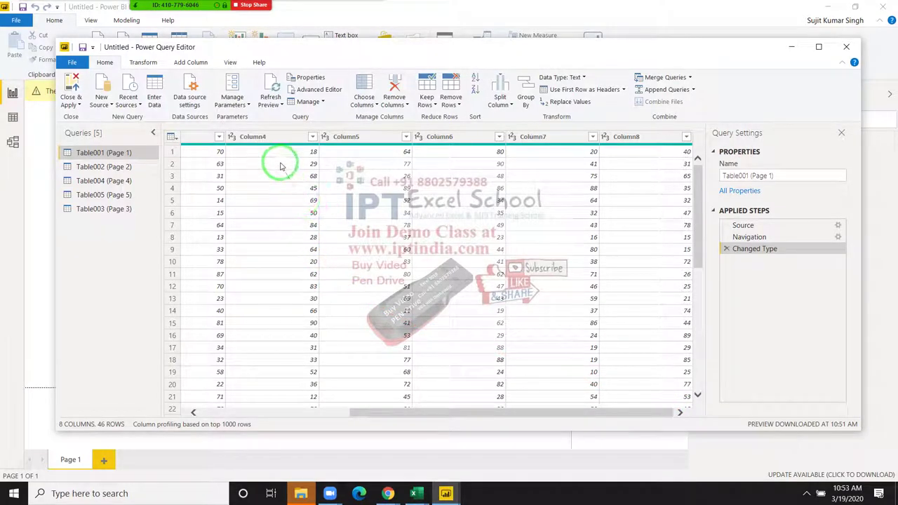
click(81, 106)
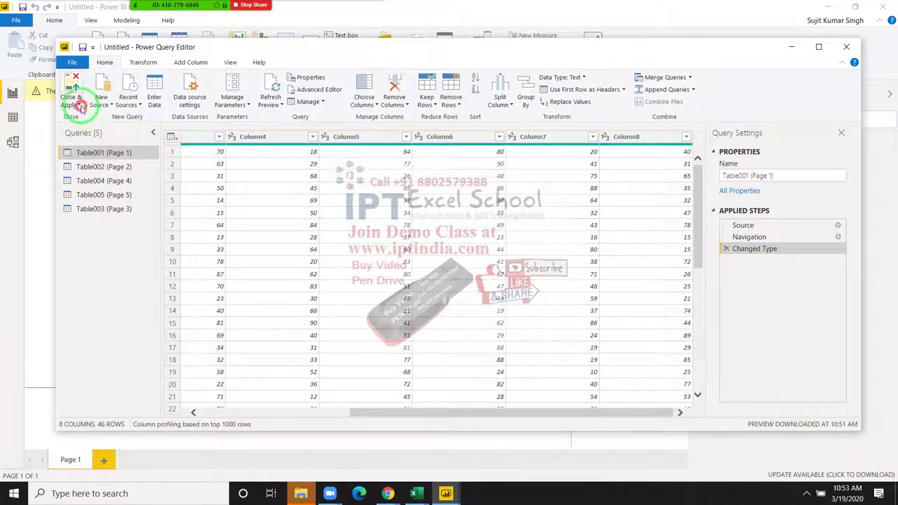
click(109, 63)
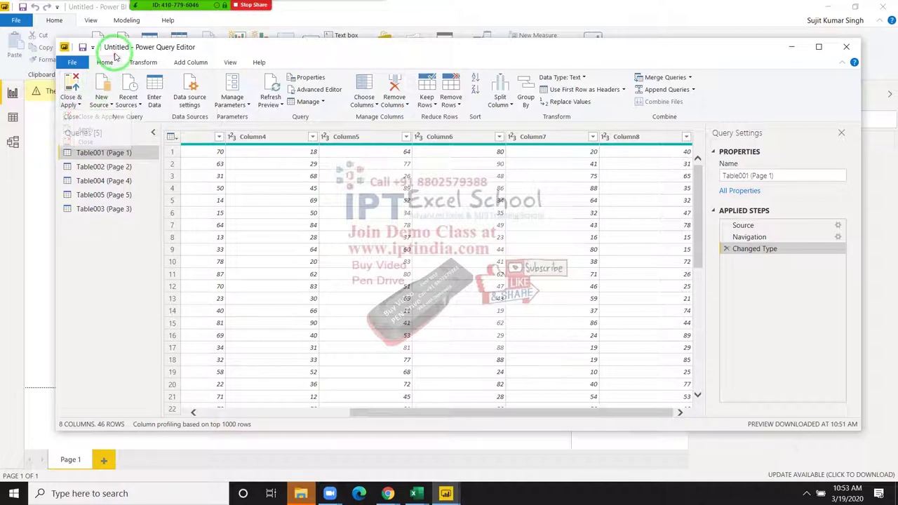
click(146, 65)
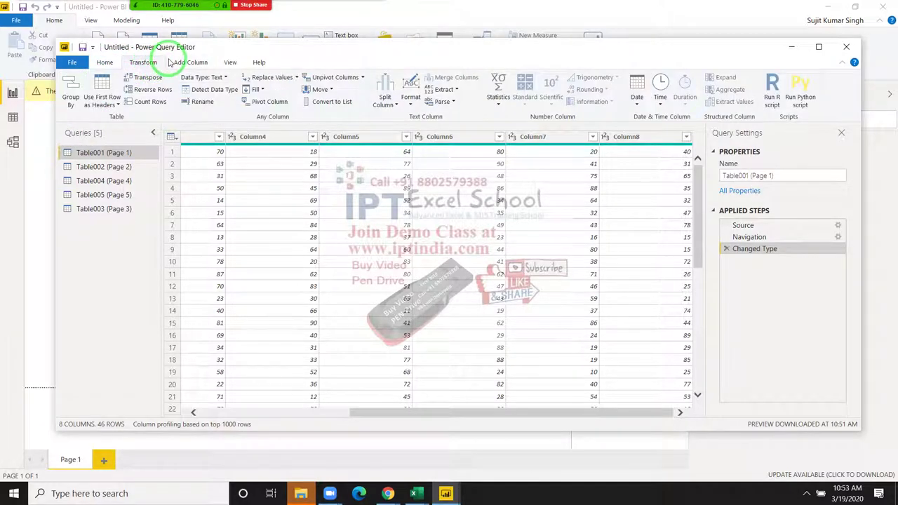
click(117, 107)
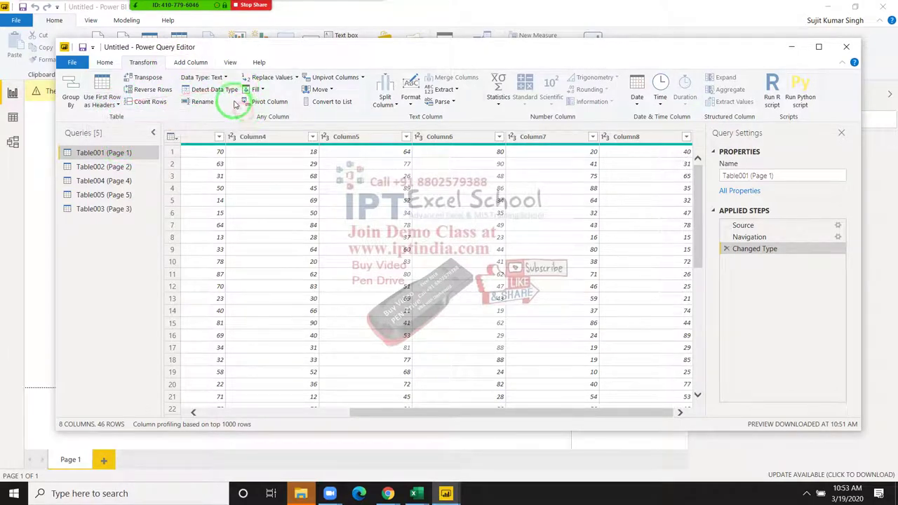
drag(334, 82, 331, 120)
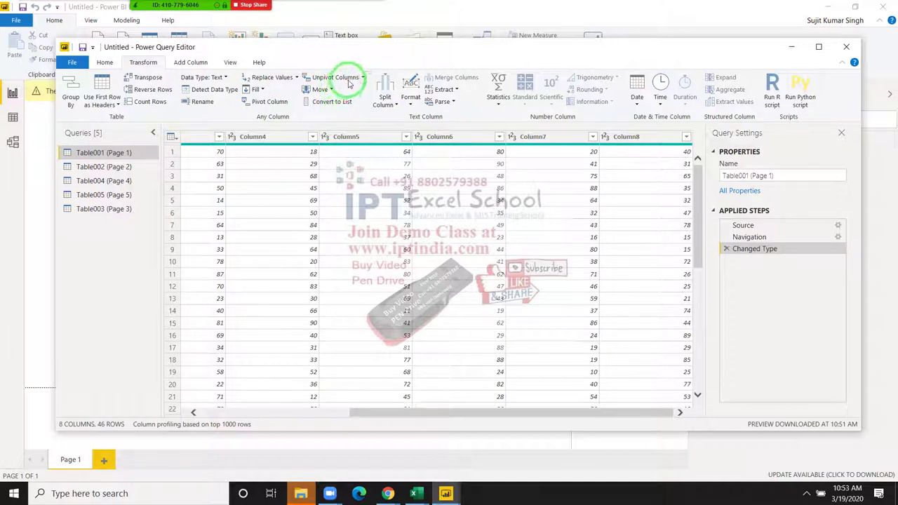
drag(261, 79, 272, 110)
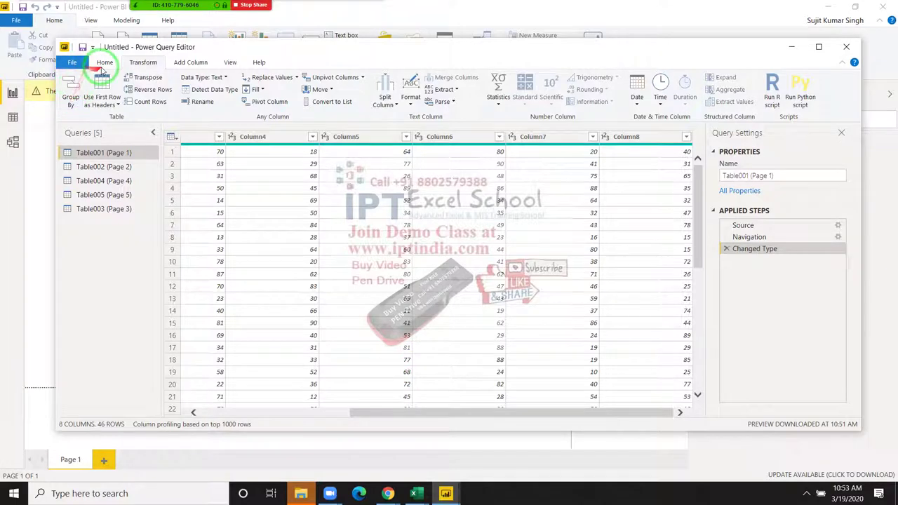
click(105, 62)
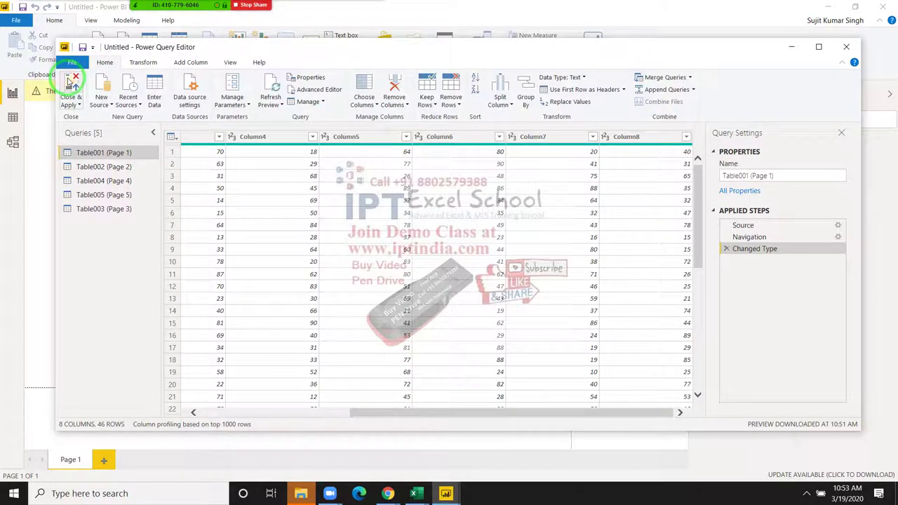
- Close & Apply the query changes to load Table001–Table005, and mute the meeting microphone
click(72, 83)
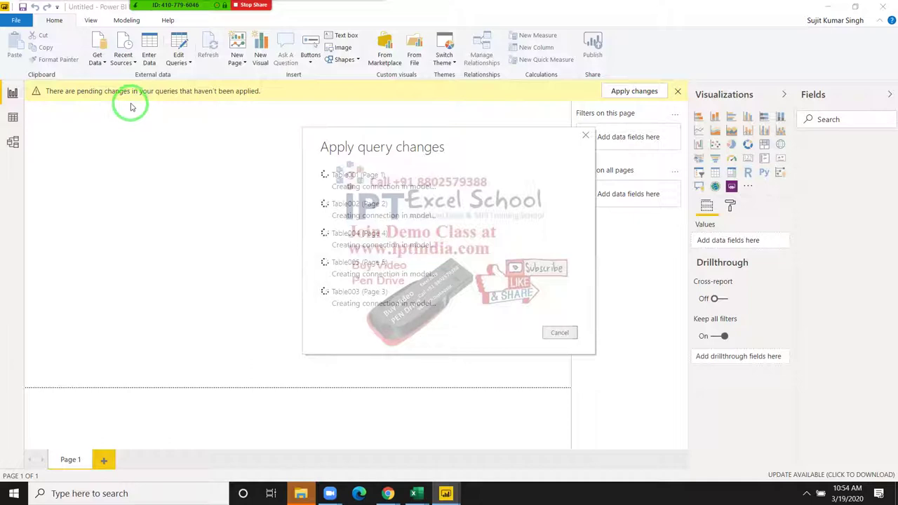
mouse_move(202, 10)
click(60, 10)
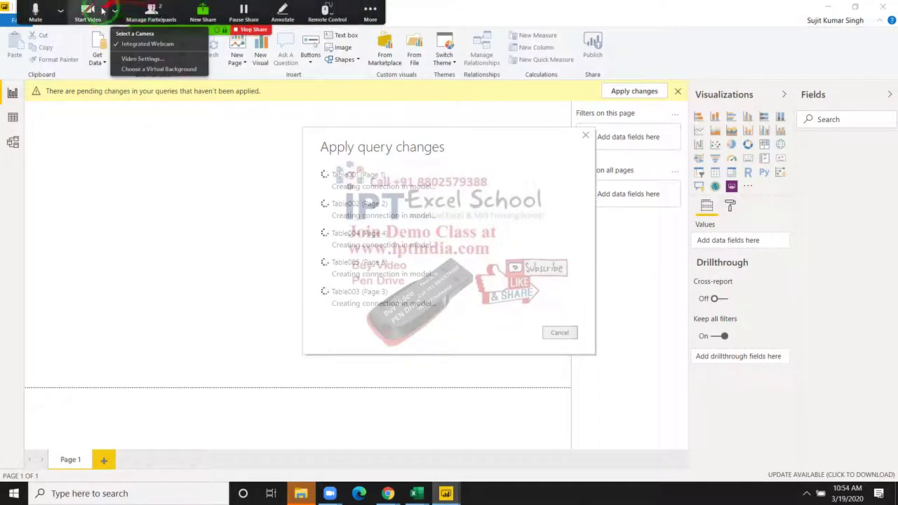
click(35, 11)
- Bring up the screen recorder's controls from the hidden notification area icons
click(806, 493)
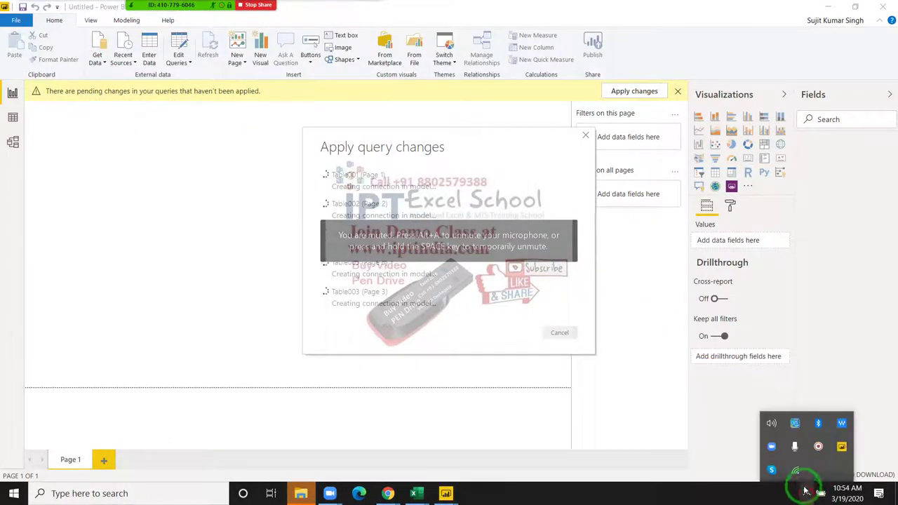
click(796, 470)
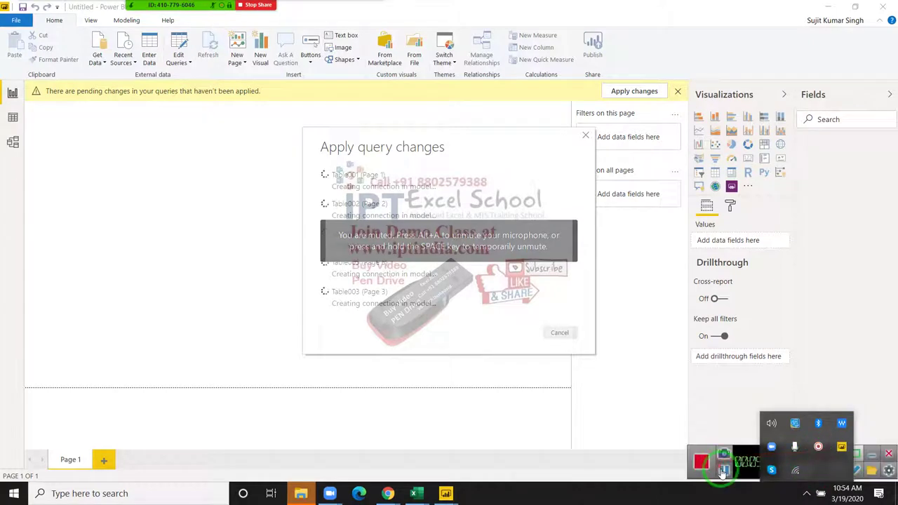
mouse_move(724, 472)
mouse_down()
mouse_move(754, 301)
mouse_move(832, 130)
mouse_move(832, 143)
mouse_move(182, 120)
mouse_up()
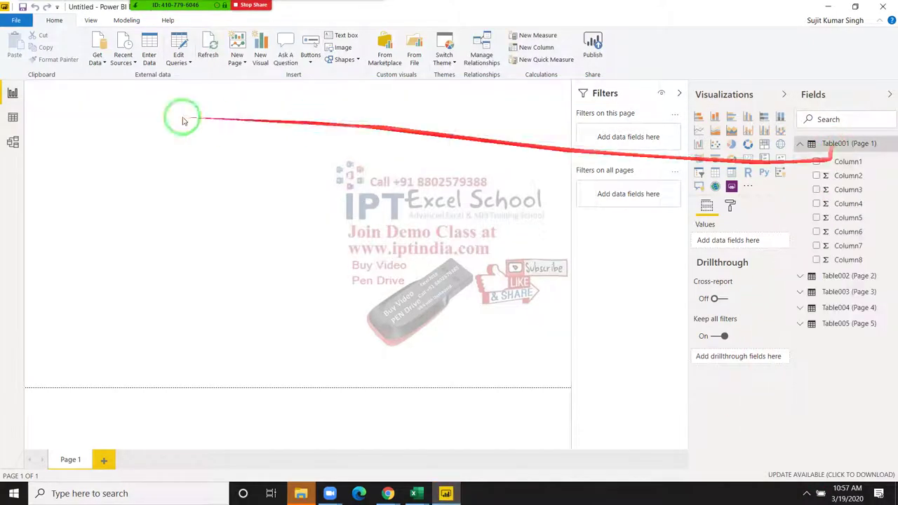
click(13, 118)
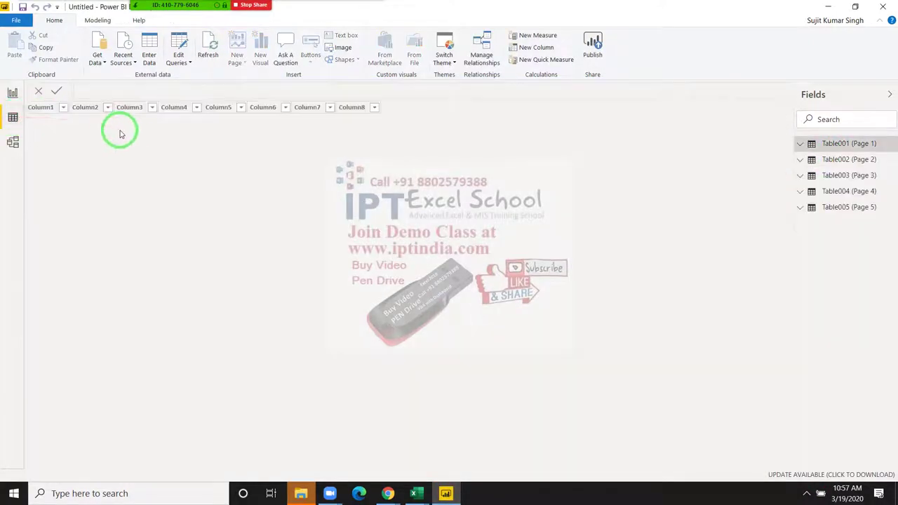
scroll(286, 185, down, 5)
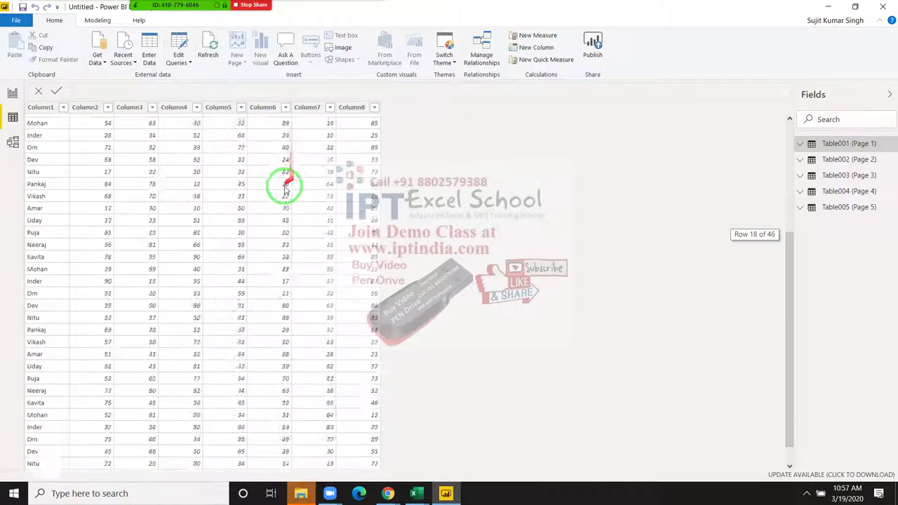
scroll(285, 193, up, 6)
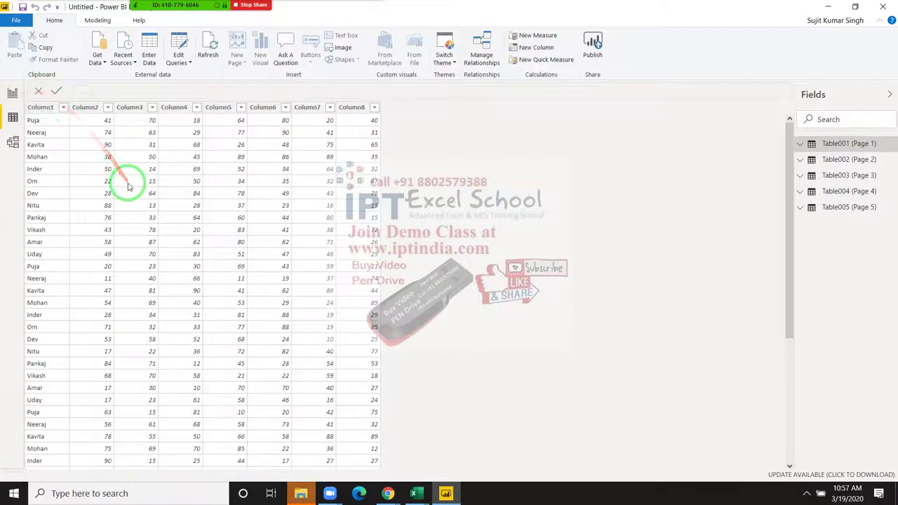
click(86, 144)
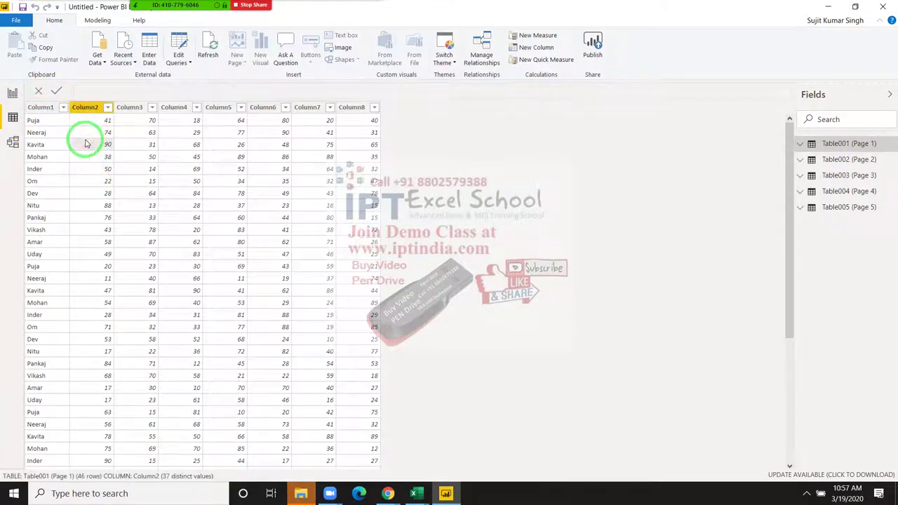
mouse_move(150, 9)
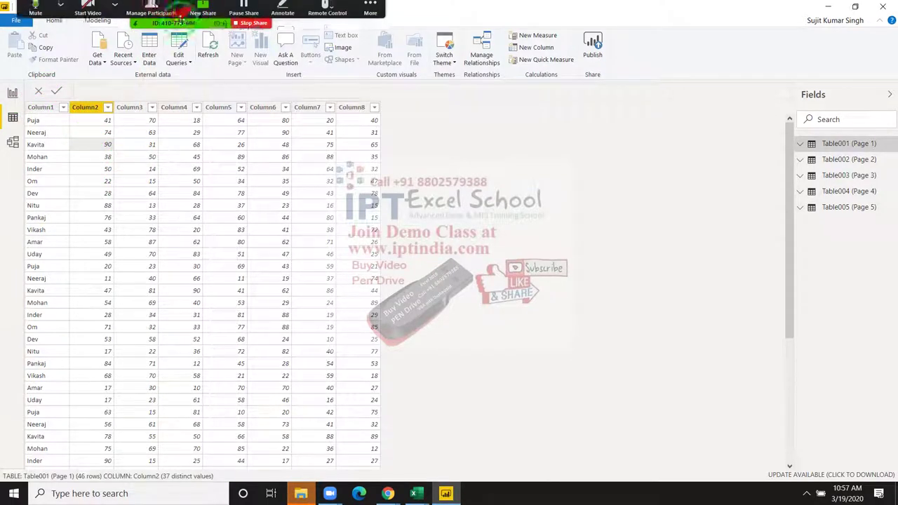
click(166, 27)
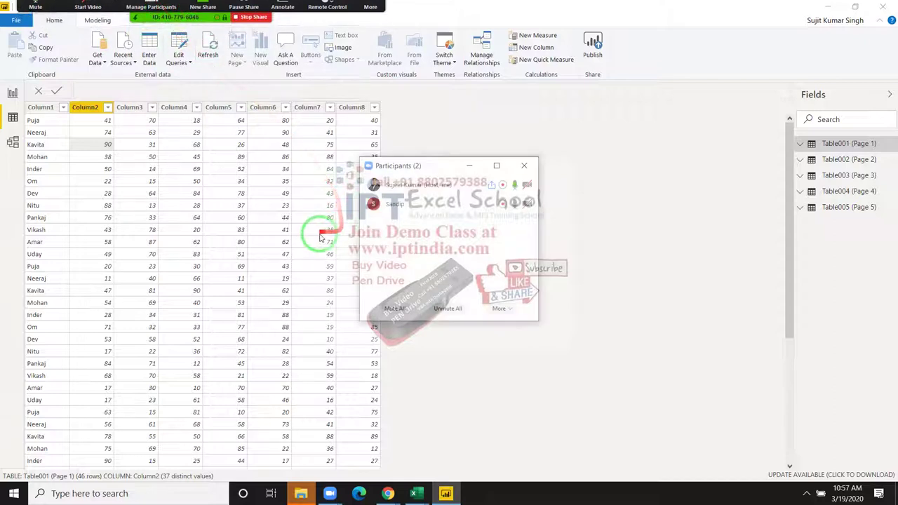
click(524, 167)
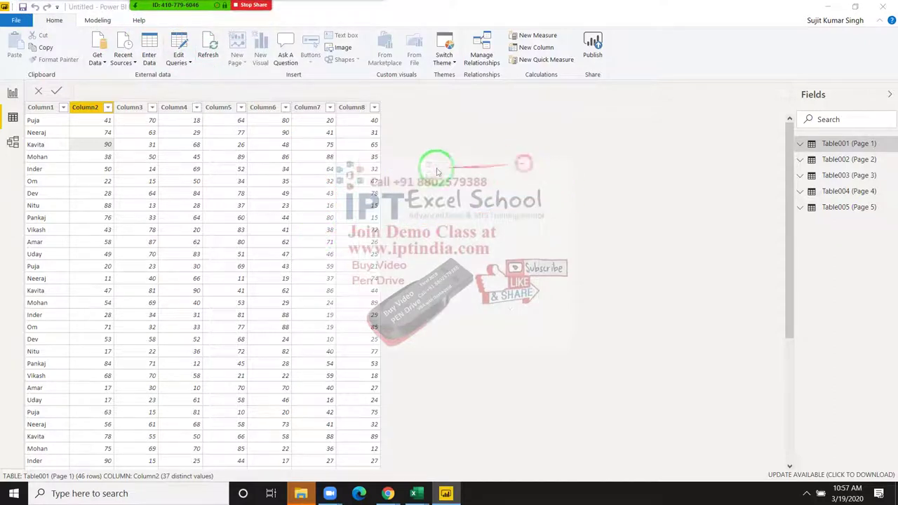
click(13, 93)
click(100, 58)
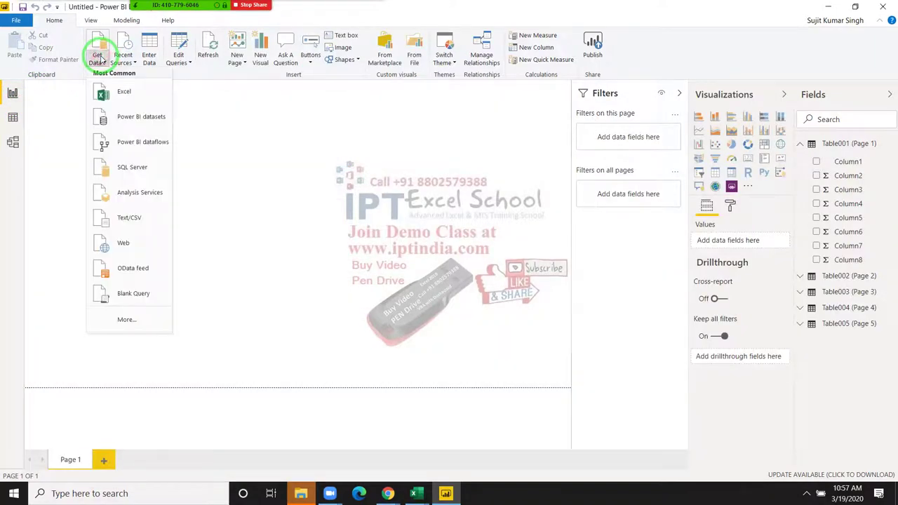
click(280, 327)
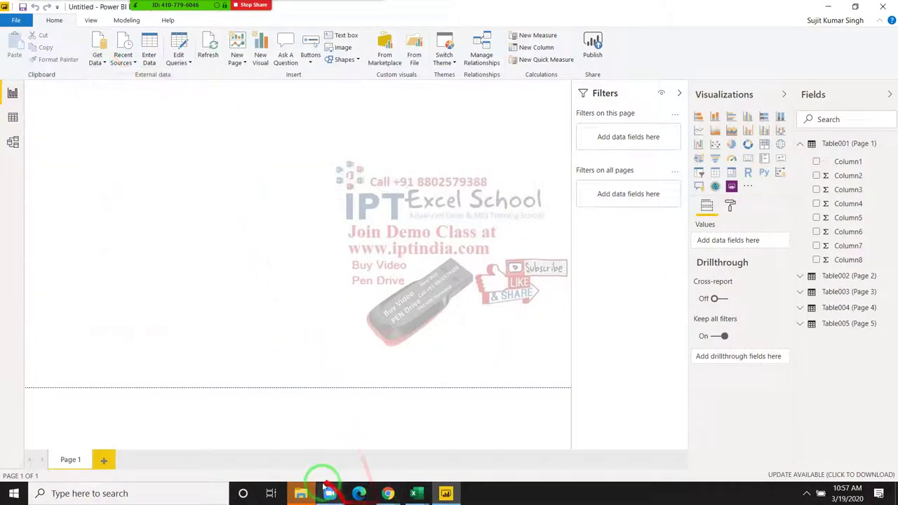
- Take the DAta file from MF\Data and paste it onto the Desktop folder
click(301, 494)
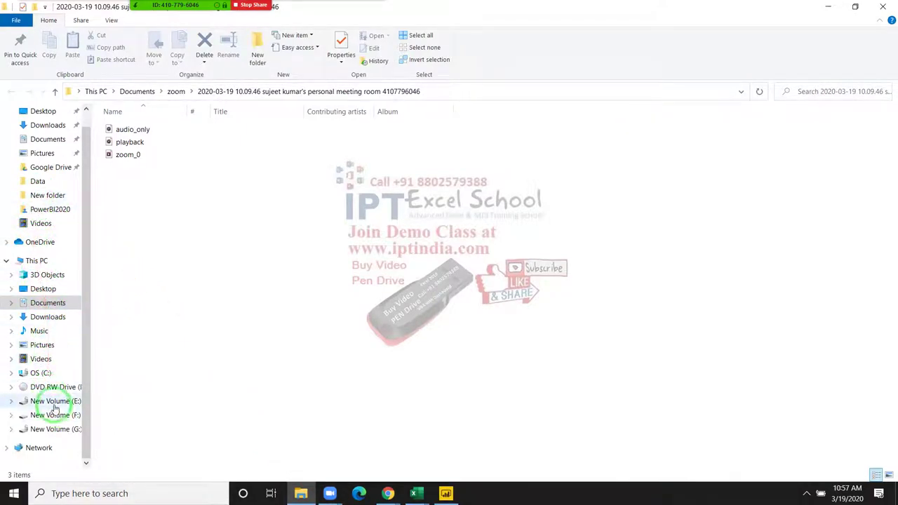
click(46, 196)
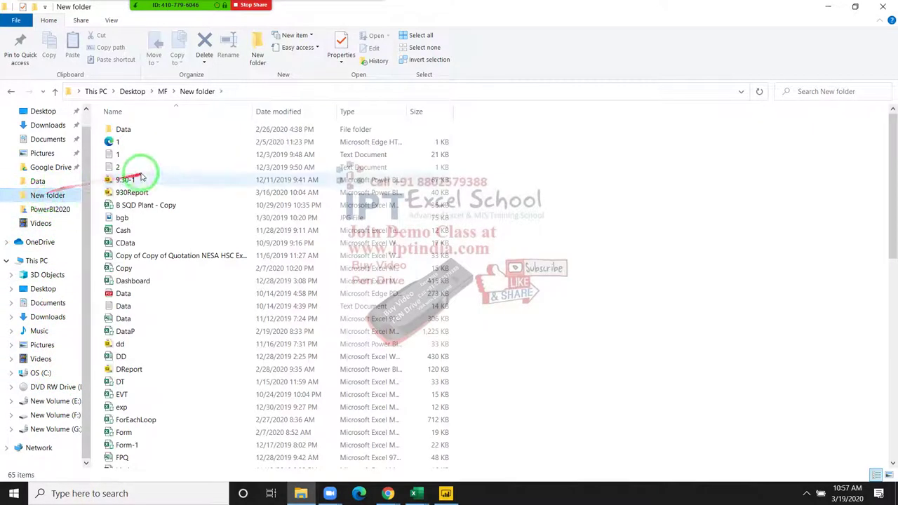
click(161, 92)
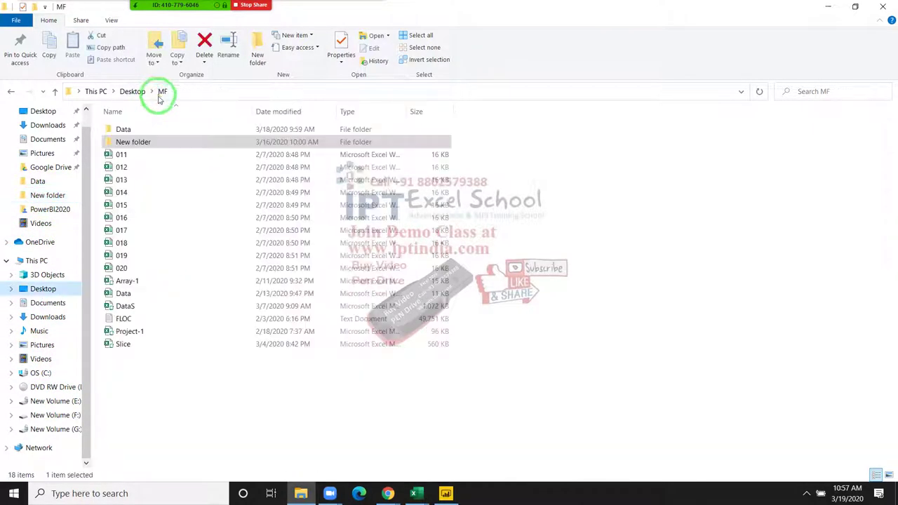
double_click(149, 129)
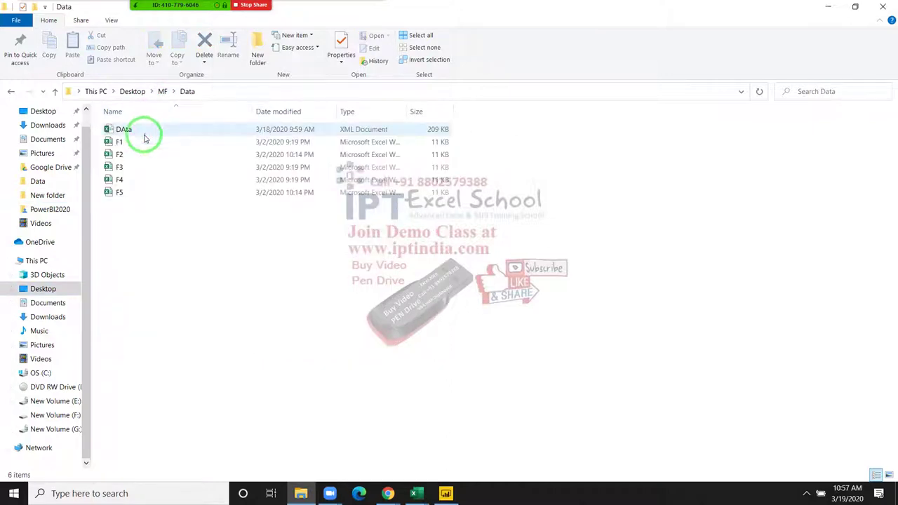
click(143, 137)
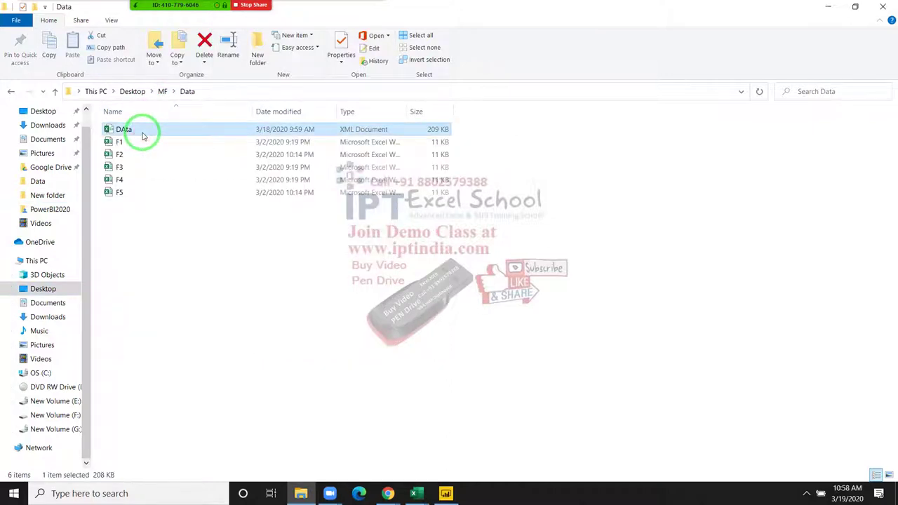
click(134, 92)
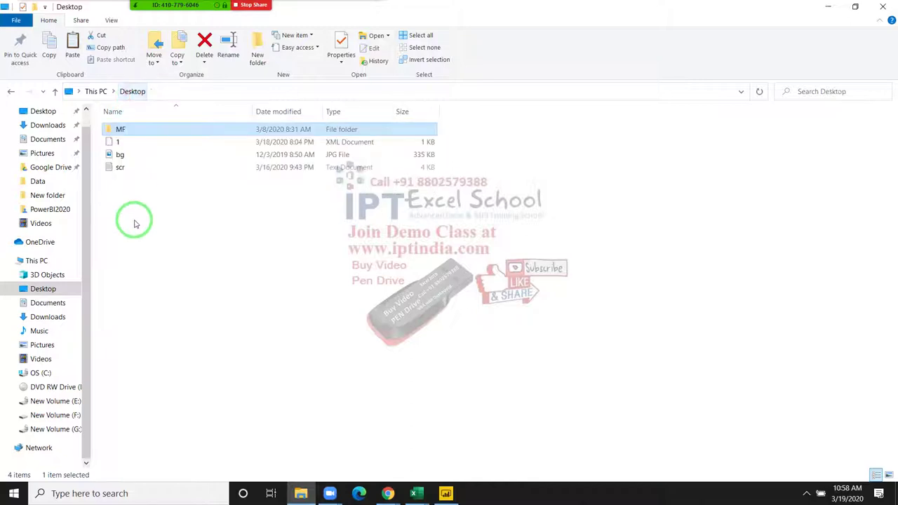
right_click(134, 222)
click(183, 287)
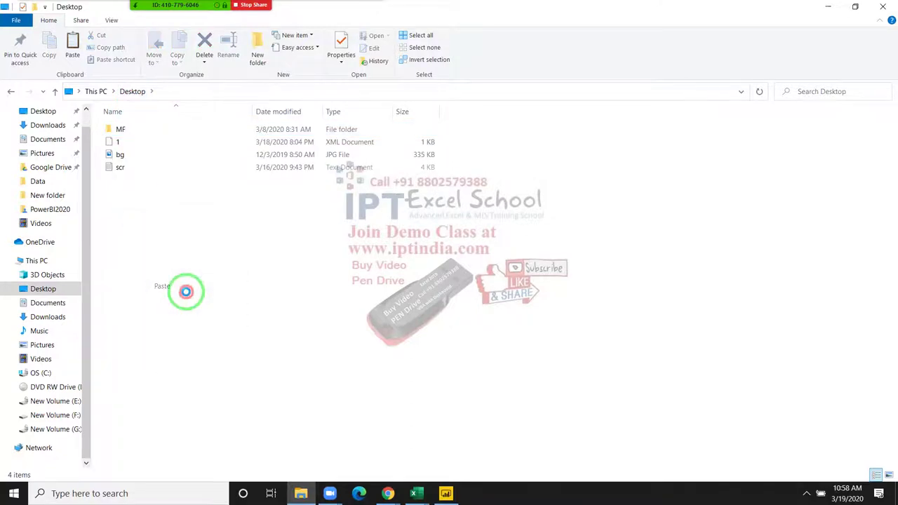
- Open Desktop > MF > Data to show workbooks F1–F5, then return to Power BI Desktop
double_click(123, 127)
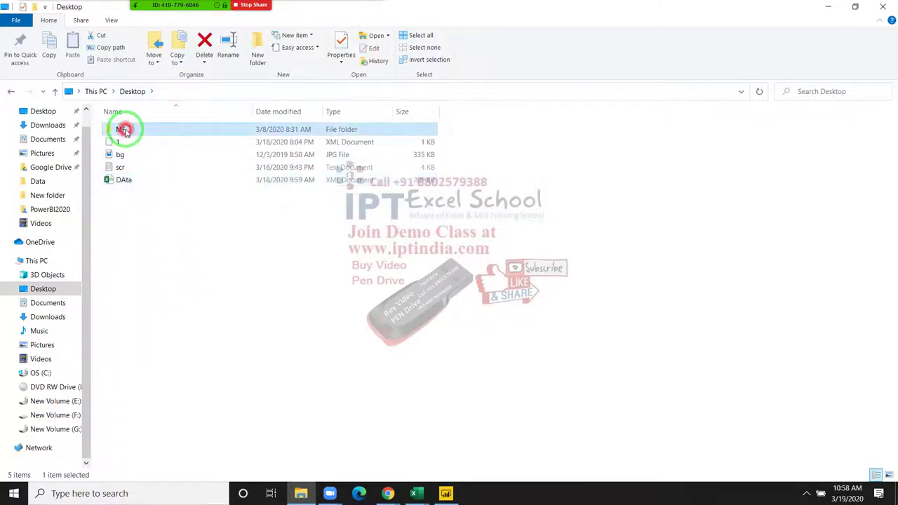
double_click(125, 129)
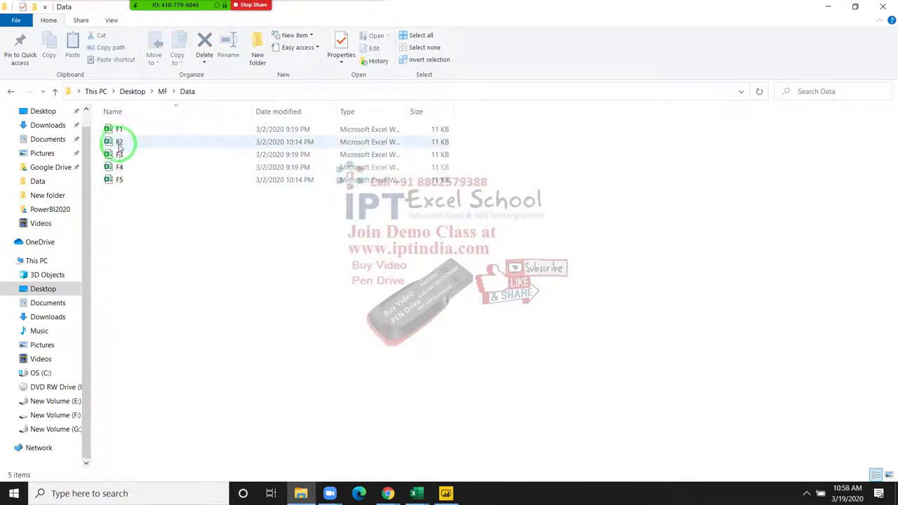
click(414, 493)
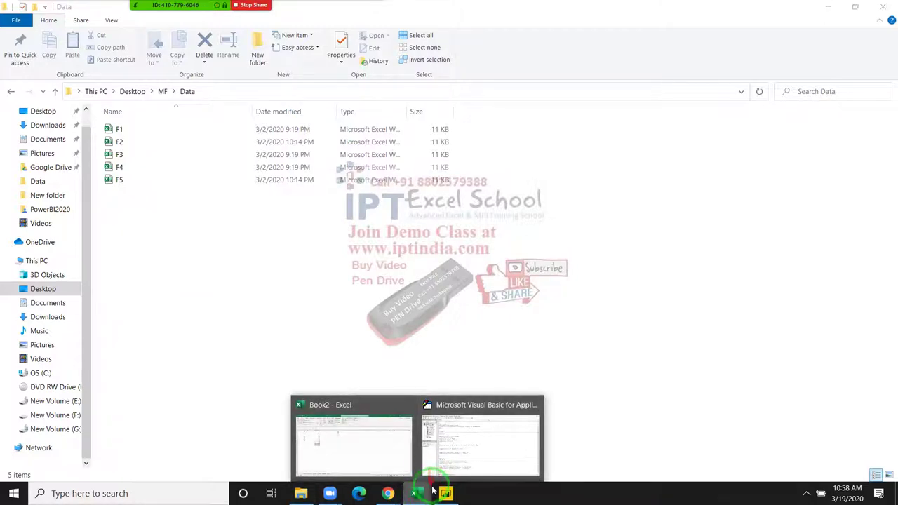
click(440, 492)
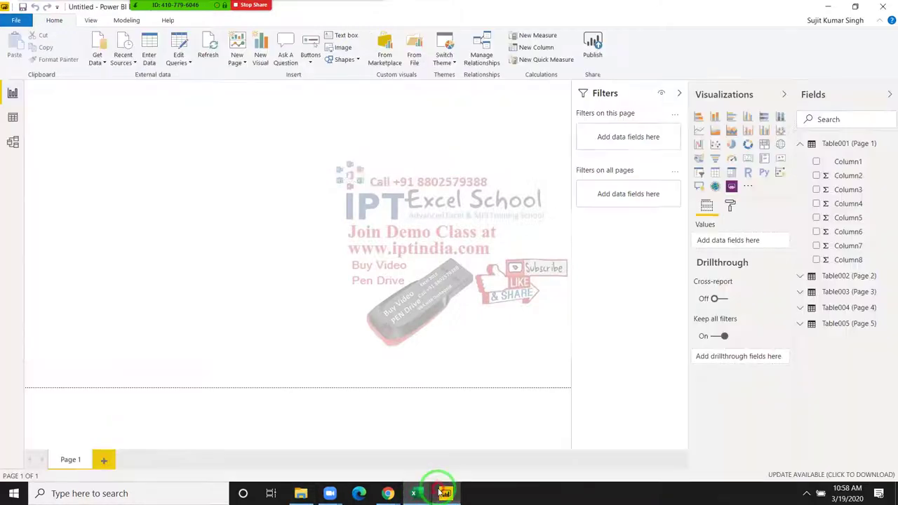
- Open the full Get Data connector dialog through the Get Data dropdown's More... option
click(110, 72)
click(104, 63)
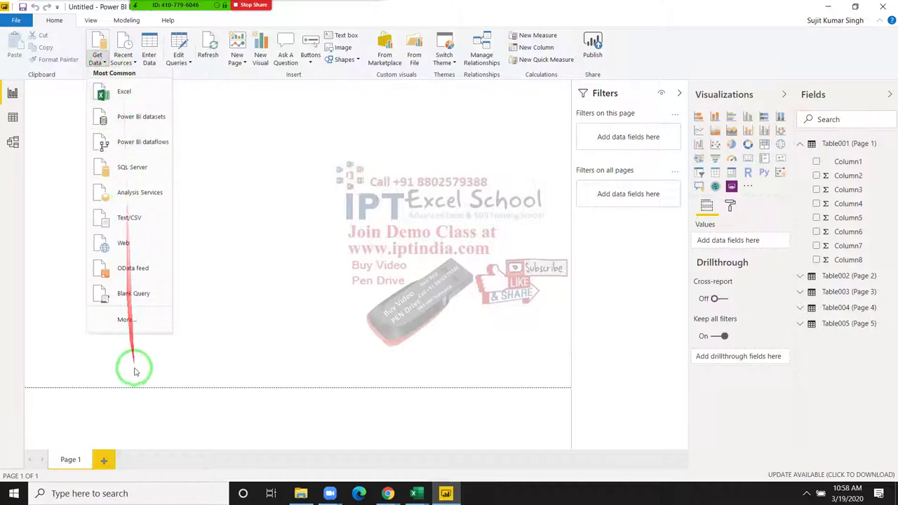
click(126, 325)
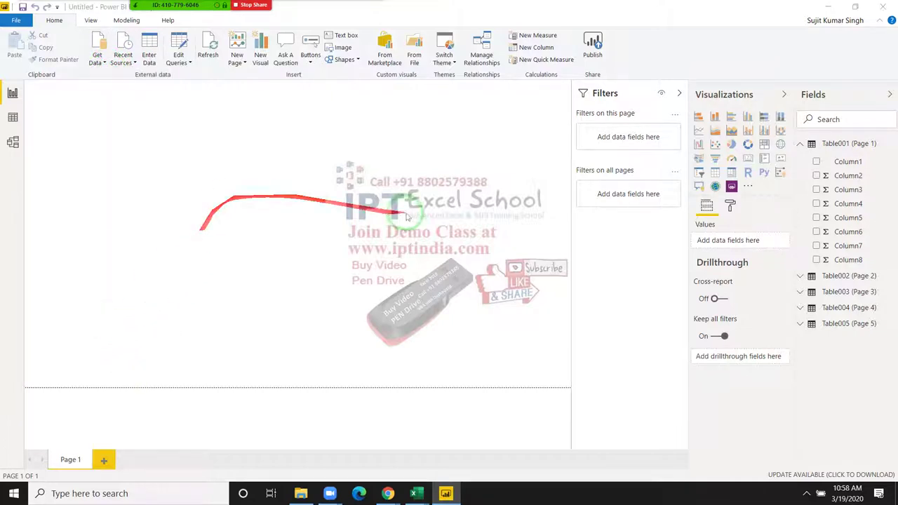
drag(201, 209, 330, 151)
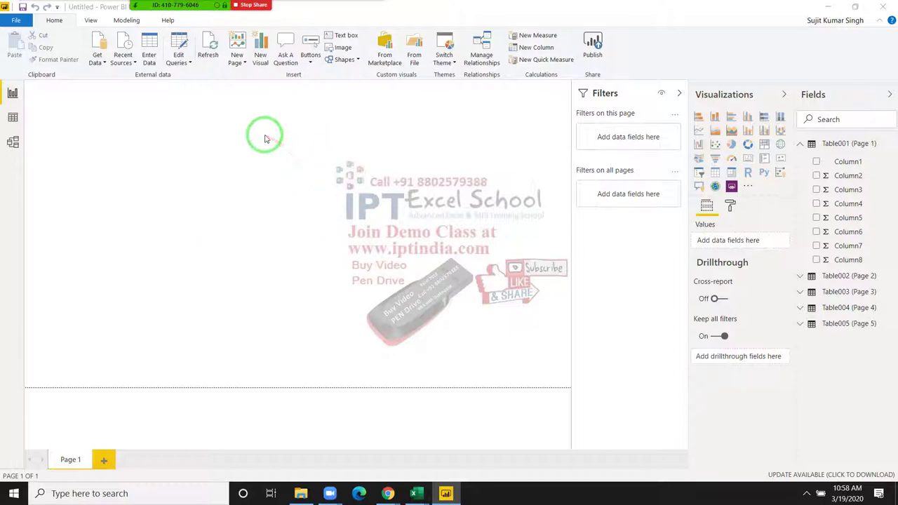
- Filter to File connectors, choose Folder, and connect
click(300, 133)
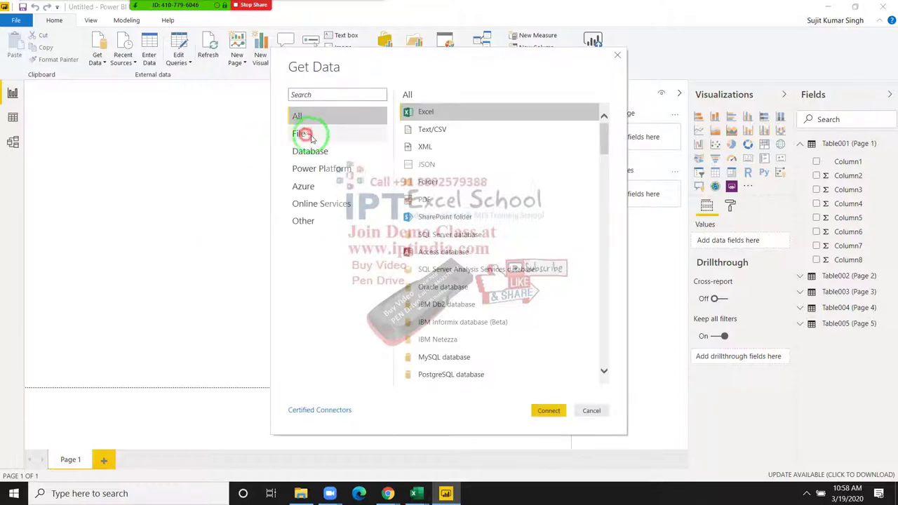
drag(330, 148, 453, 237)
click(429, 181)
click(542, 414)
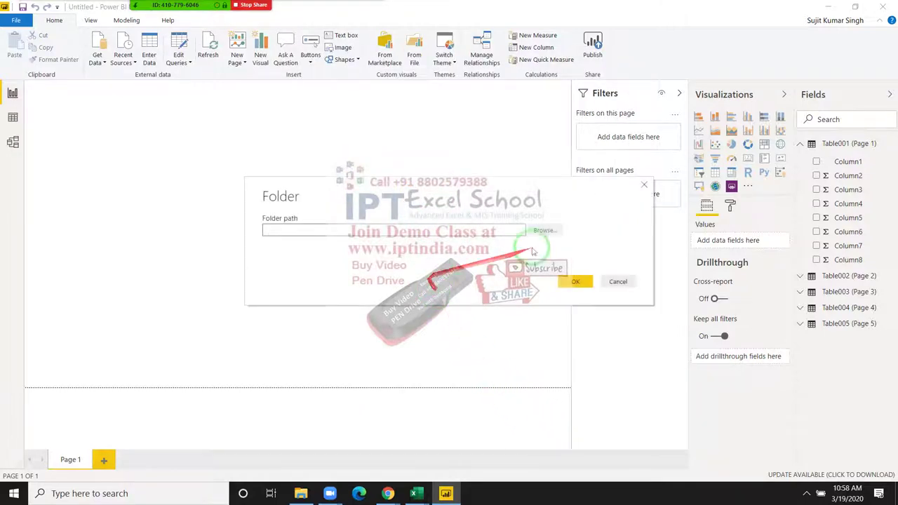
- Browse to Desktop\MF\Data and accept it as the folder path
click(547, 236)
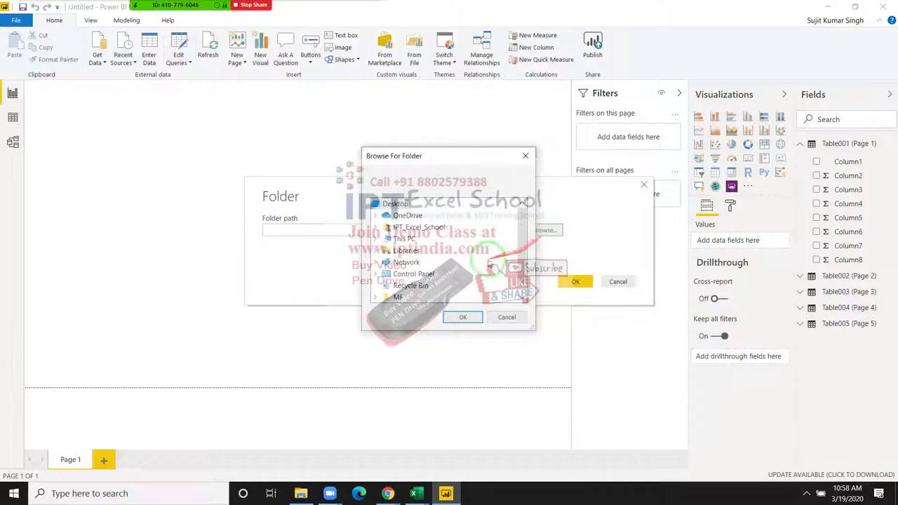
scroll(519, 261, down, 1)
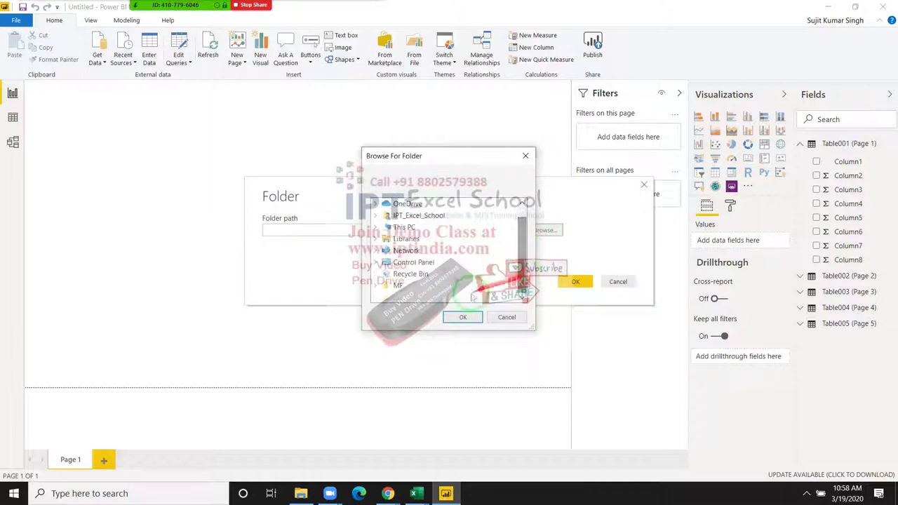
click(376, 286)
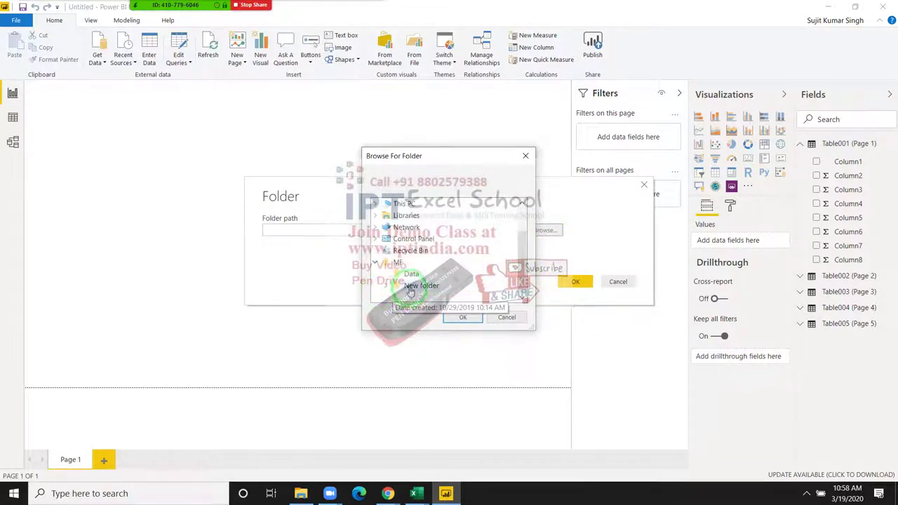
click(445, 288)
scroll(445, 287, down, 1)
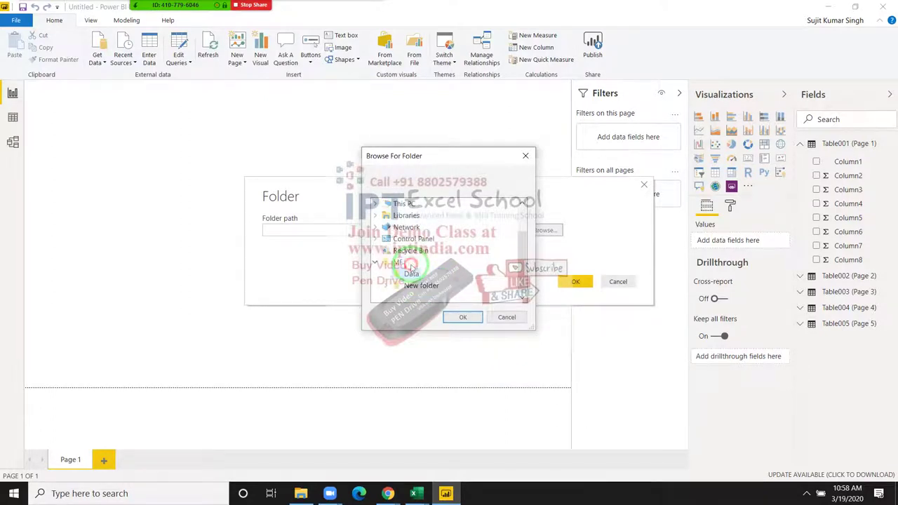
click(411, 262)
scroll(421, 274, up, 1)
click(463, 318)
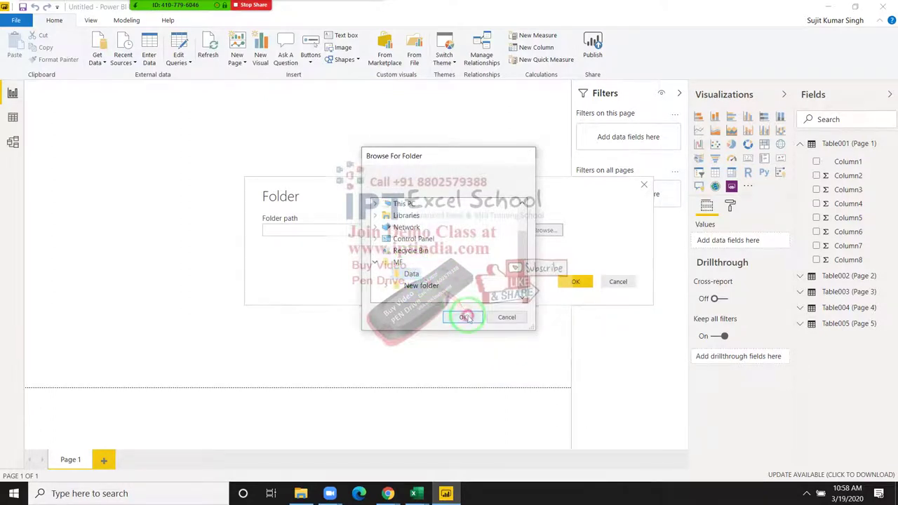
click(575, 282)
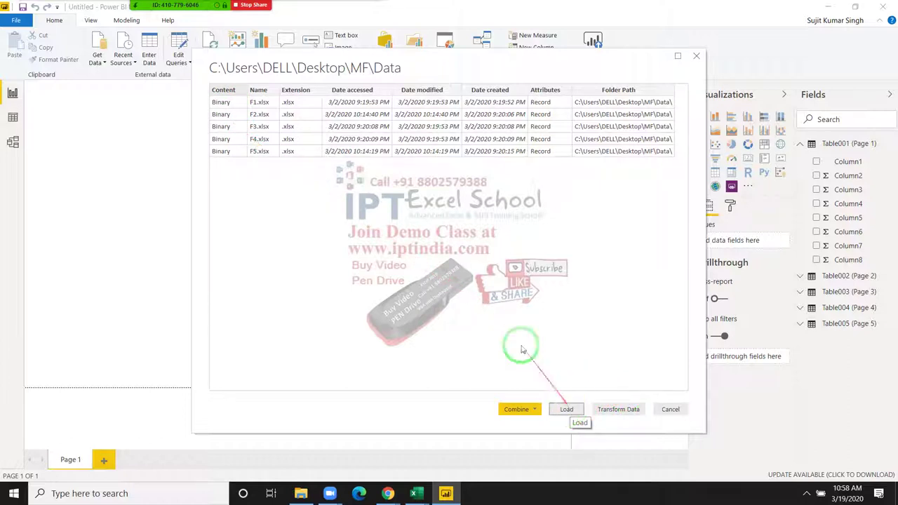
- Review the F1.xlsx–F5.xlsx file list and open the Combine options dropdown
drag(566, 412, 647, 144)
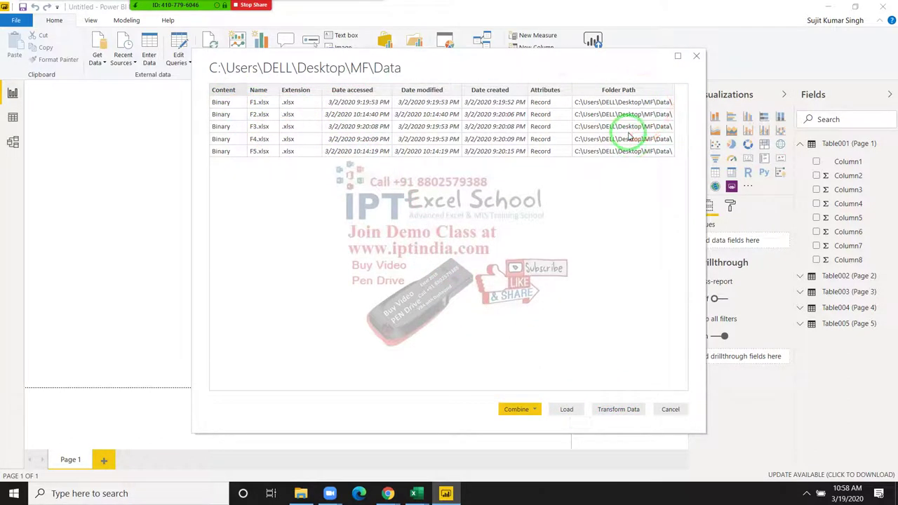
drag(629, 137, 575, 367)
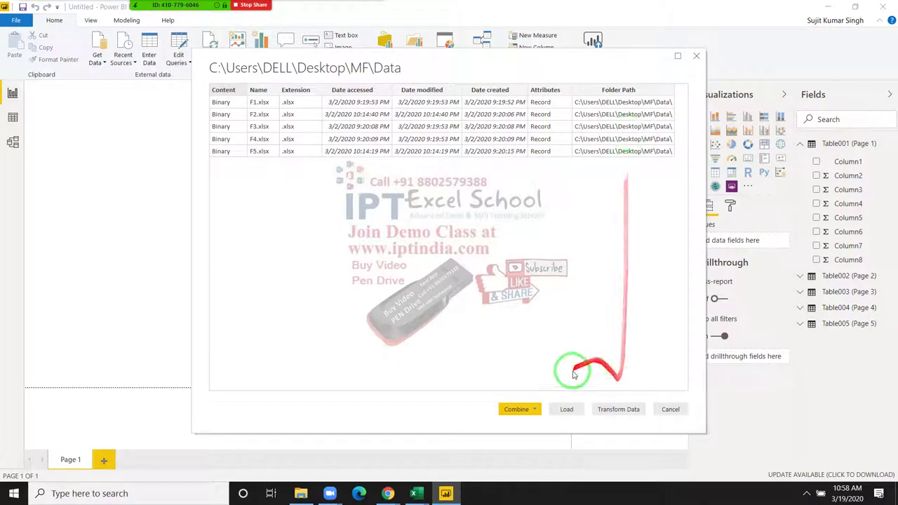
click(523, 412)
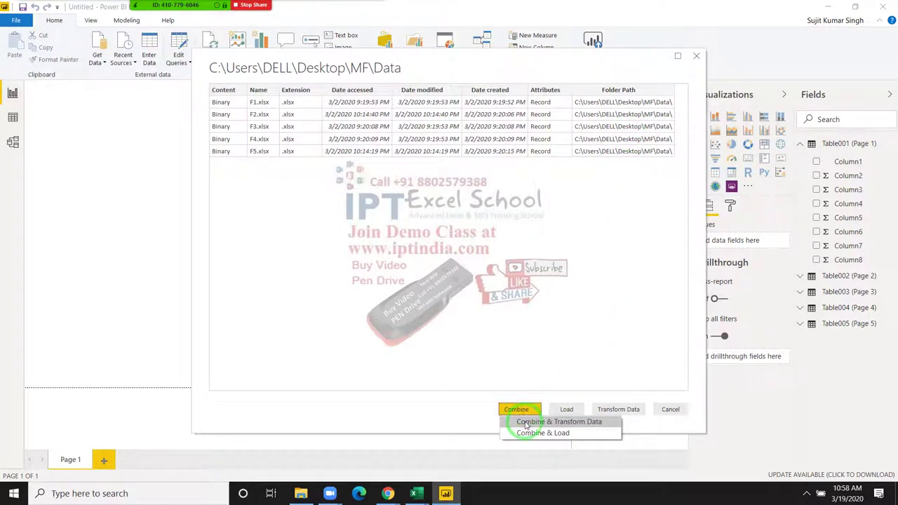
- Start Combine Files and preview the Data sheet, checking Sheet2, with F1.xlsx as sample
click(524, 433)
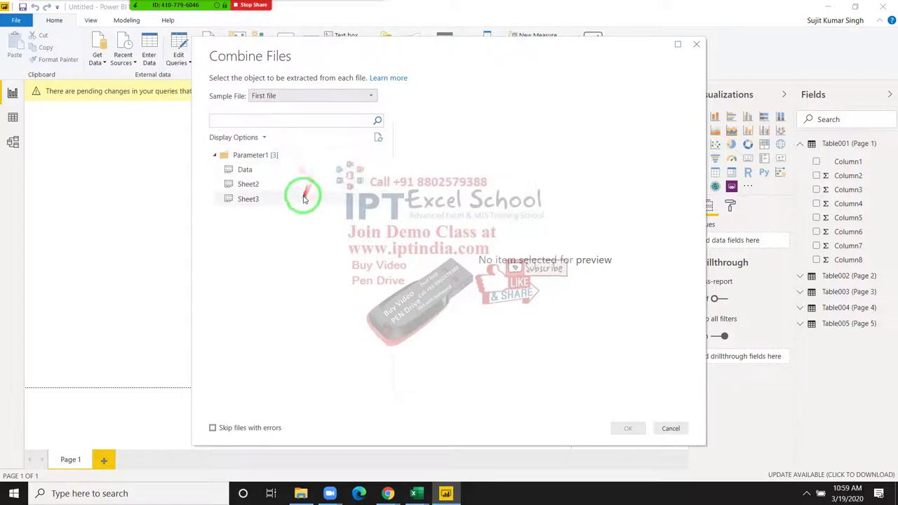
click(265, 172)
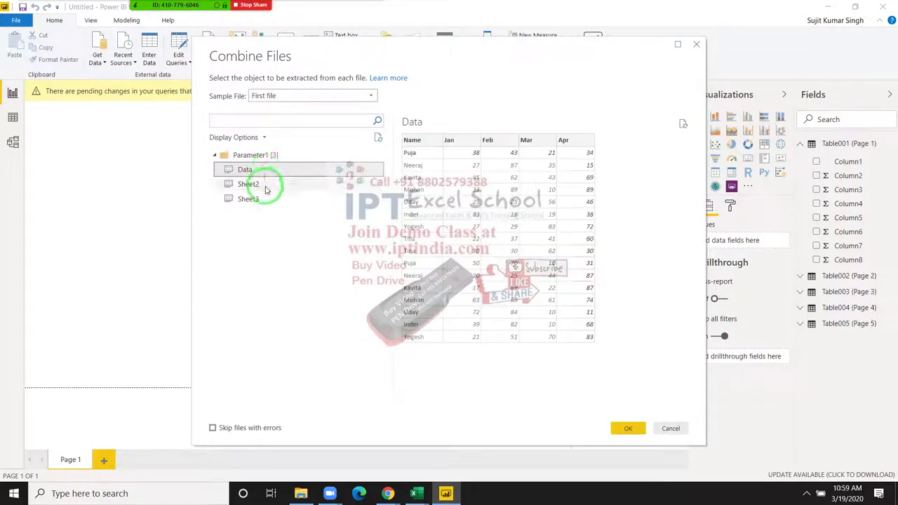
click(267, 186)
click(252, 169)
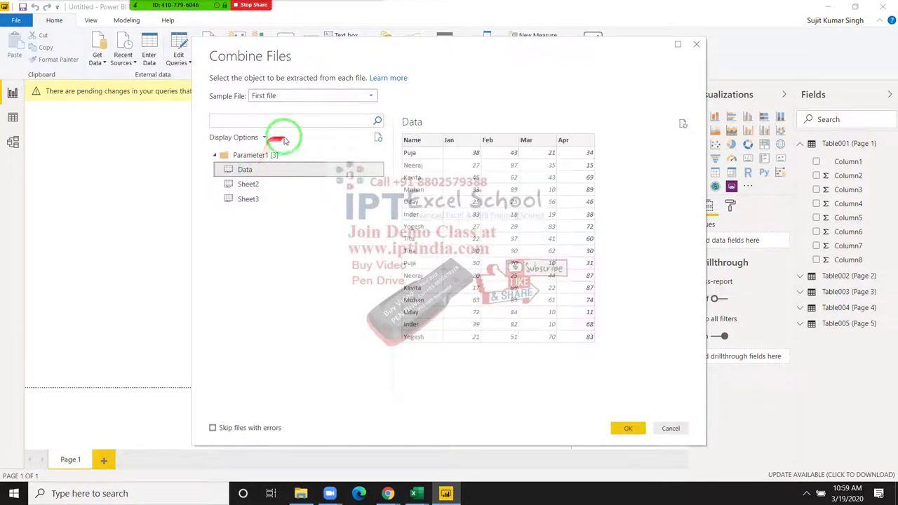
click(291, 99)
click(279, 118)
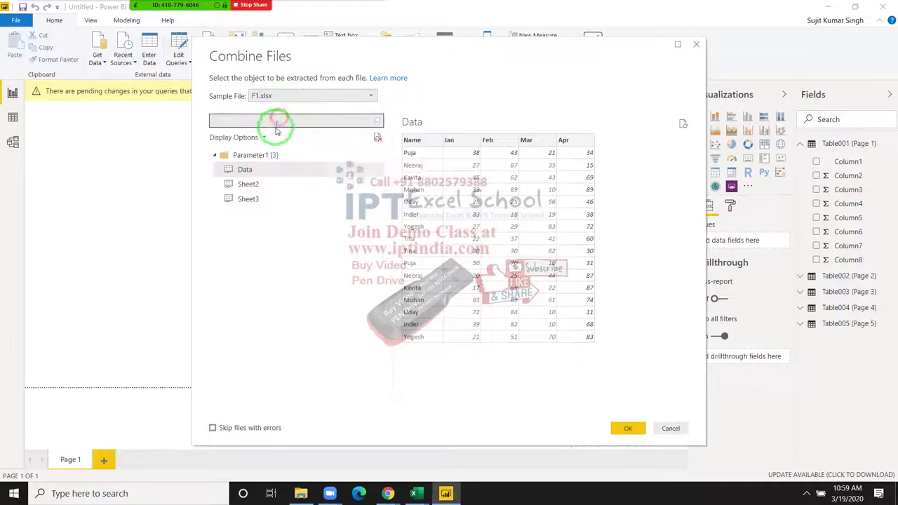
click(263, 170)
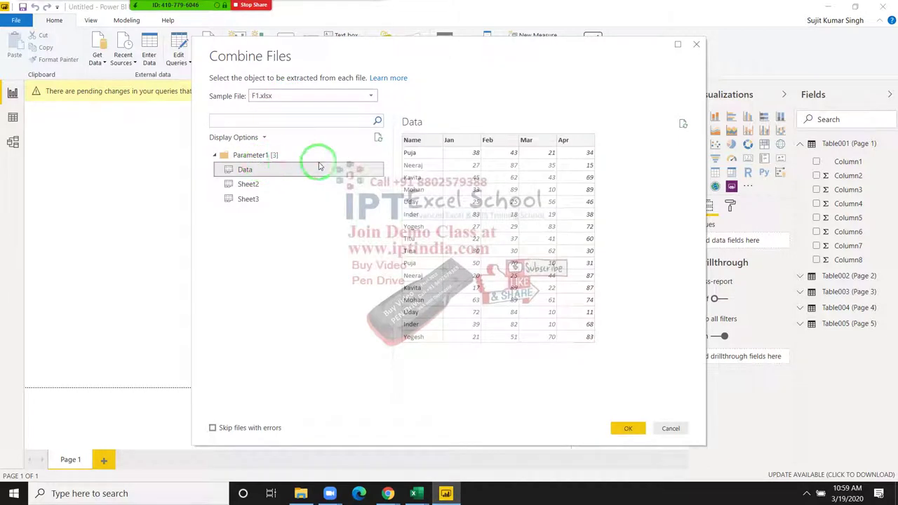
drag(414, 149, 307, 144)
- Switch the sample file to F5.xlsx, keep the Data sheet selected, and confirm the combine
click(300, 96)
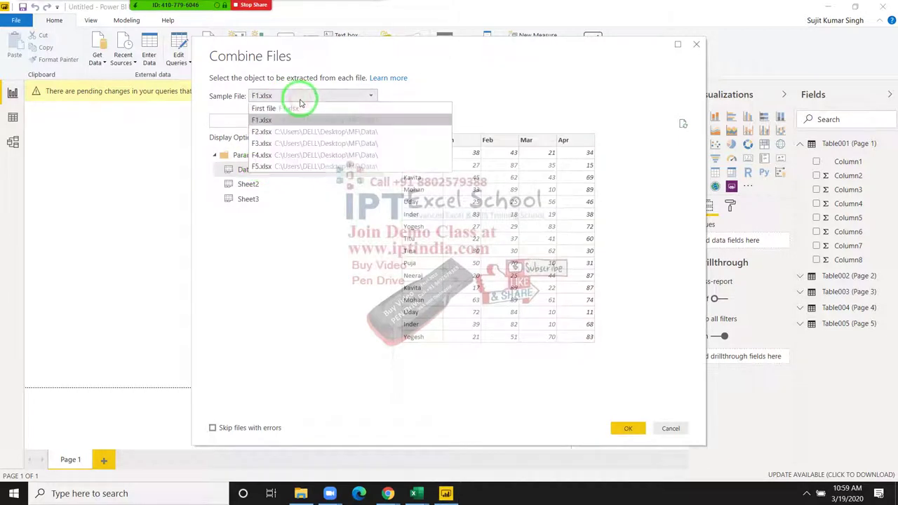
click(281, 166)
click(271, 168)
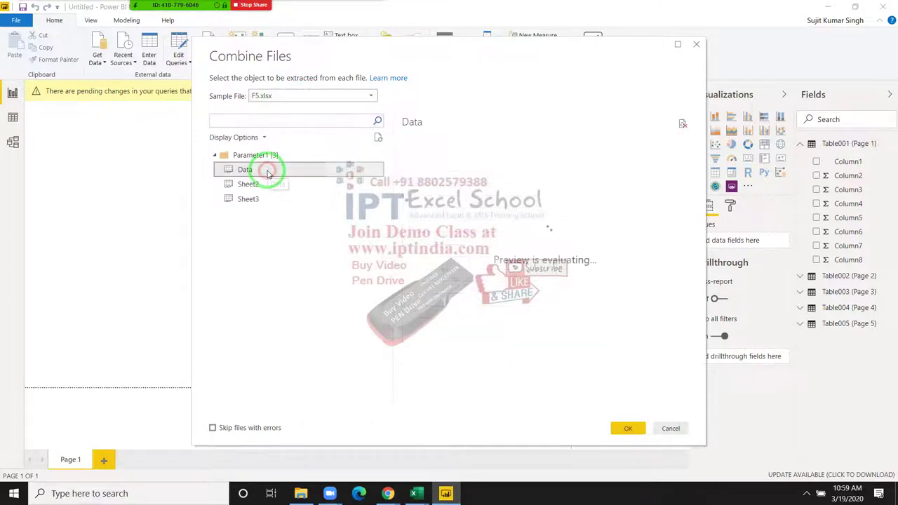
drag(270, 168, 502, 146)
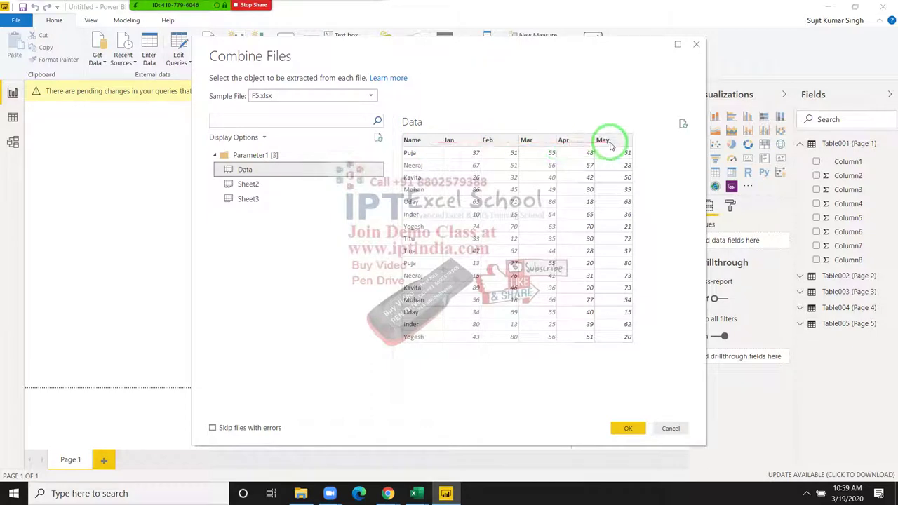
click(627, 432)
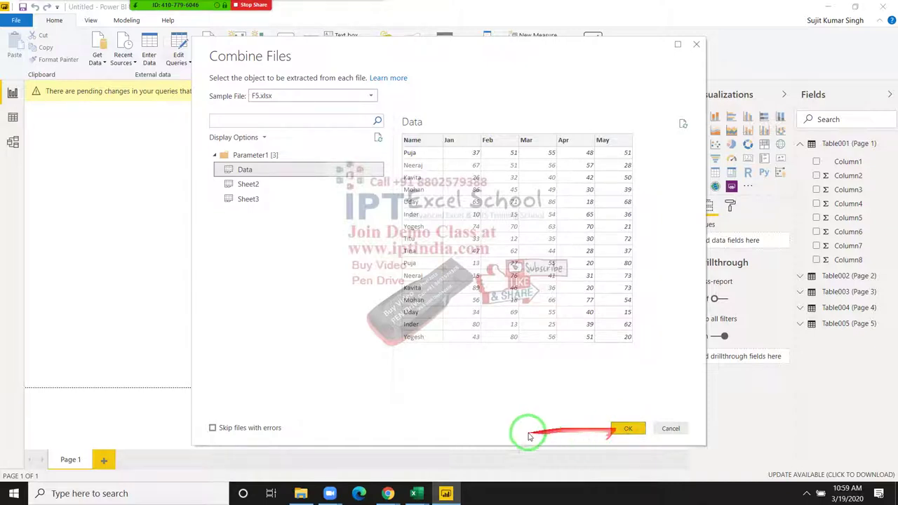
drag(329, 181, 672, 382)
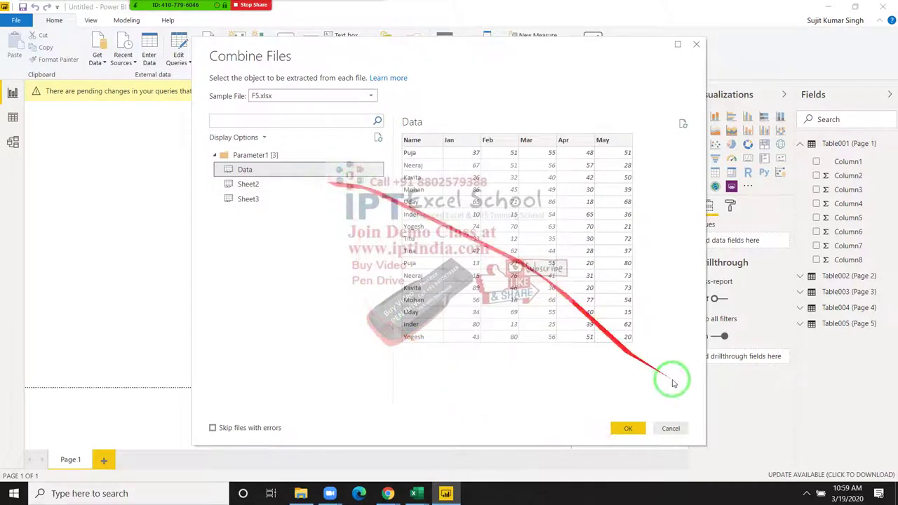
click(628, 428)
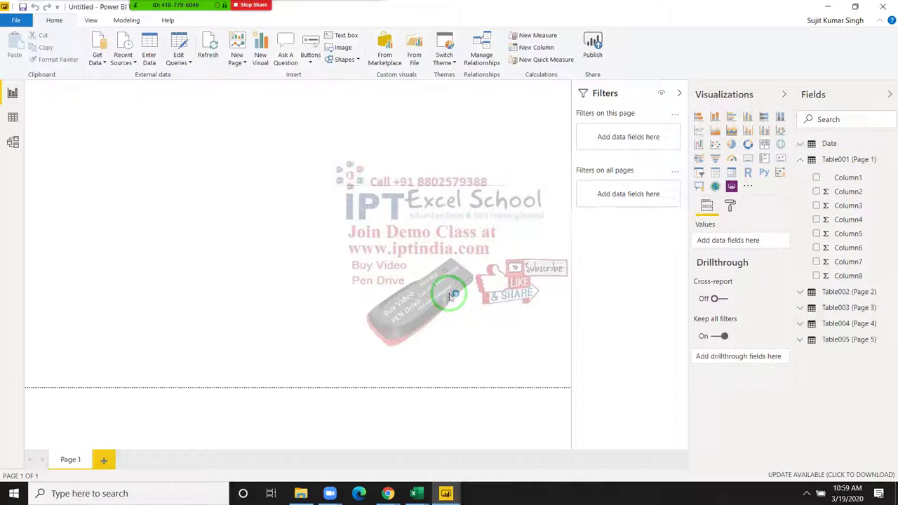
- Collapse Table001, then expand and collapse the Data table to check its Name, Jan–May and Source.Name columns
click(800, 160)
click(829, 145)
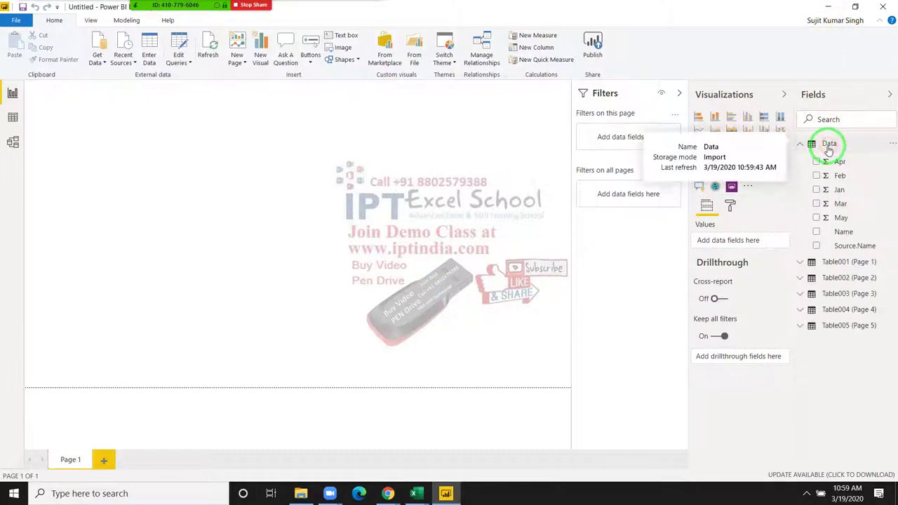
click(829, 145)
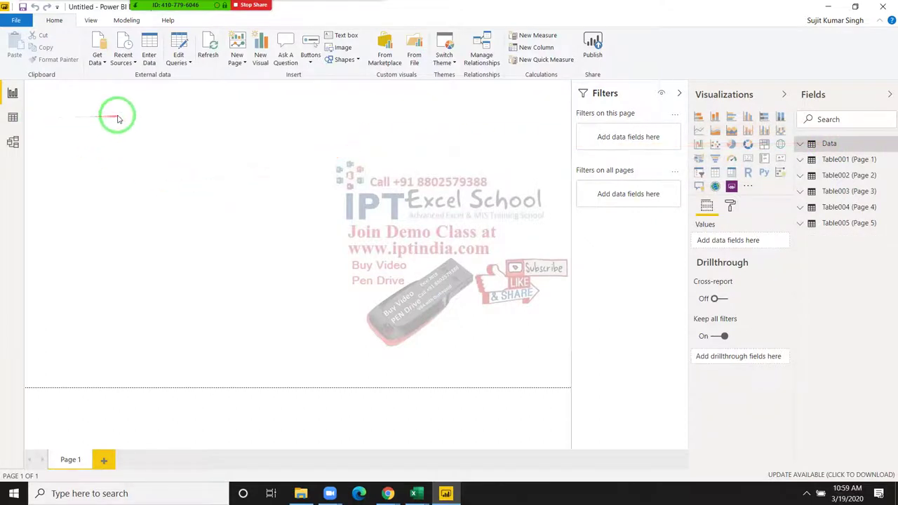
- Open workbook F1 in Excel from File Explorer's Desktop\MF\Data folder
click(300, 493)
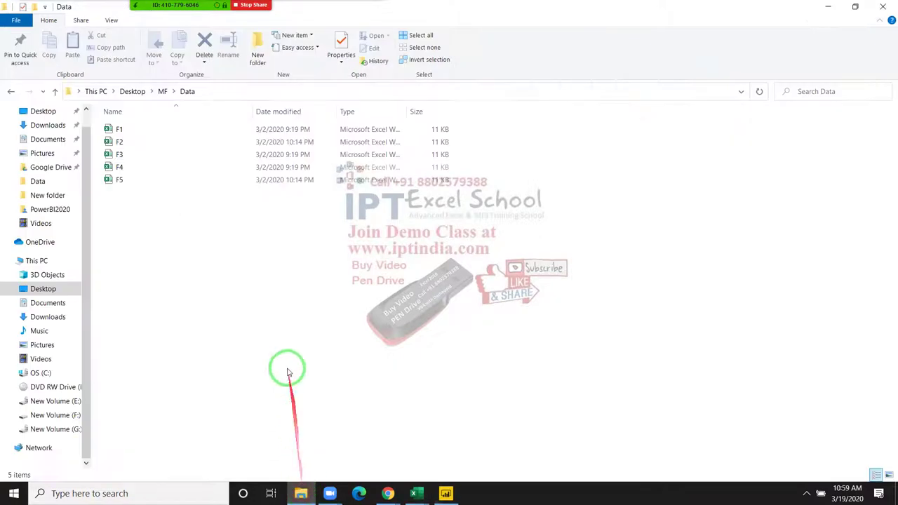
click(153, 129)
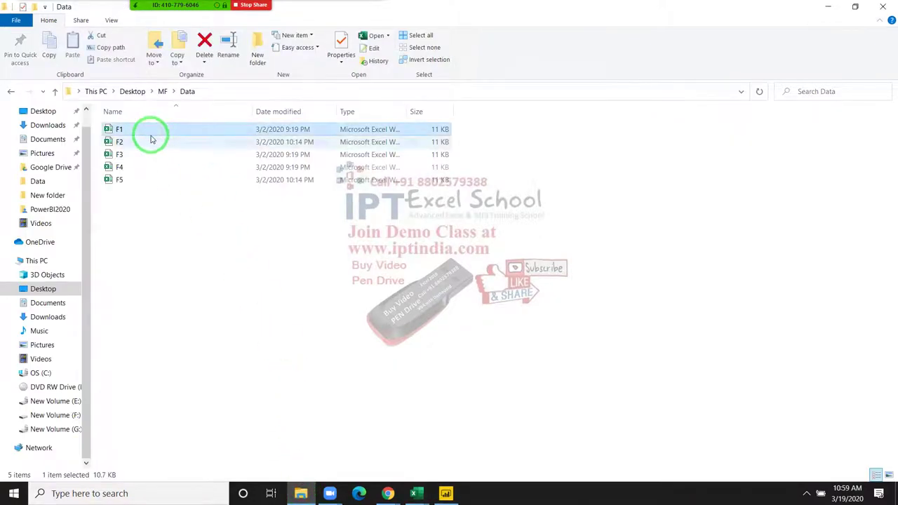
click(150, 136)
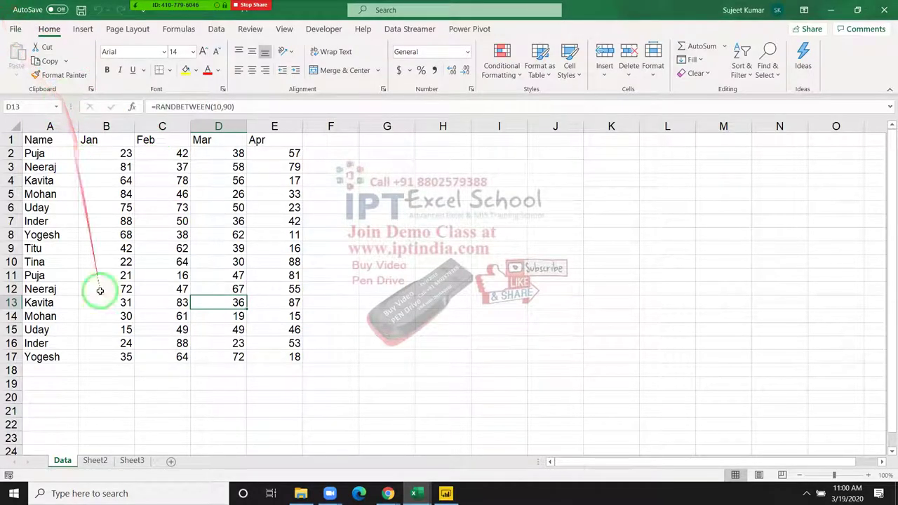
- Select cell A22, close F1 choosing Don't Save, and switch back to Power BI Desktop
click(61, 421)
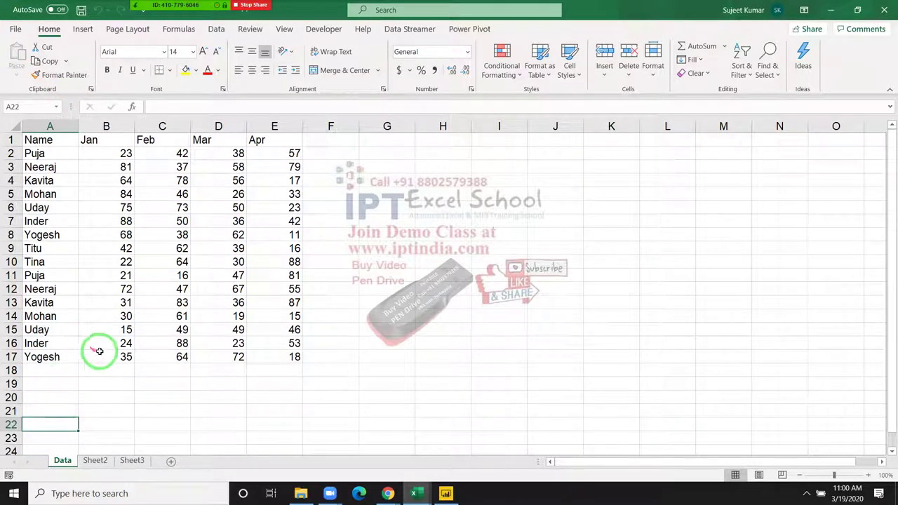
click(883, 10)
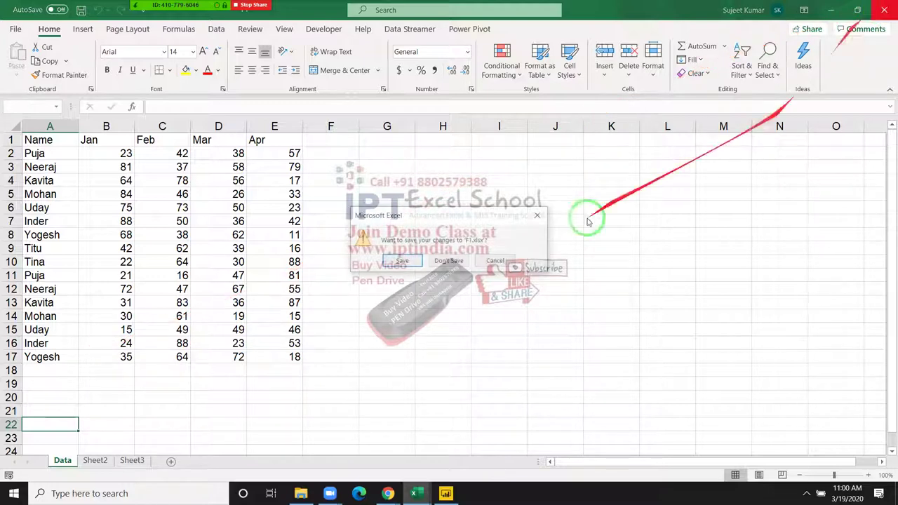
click(457, 269)
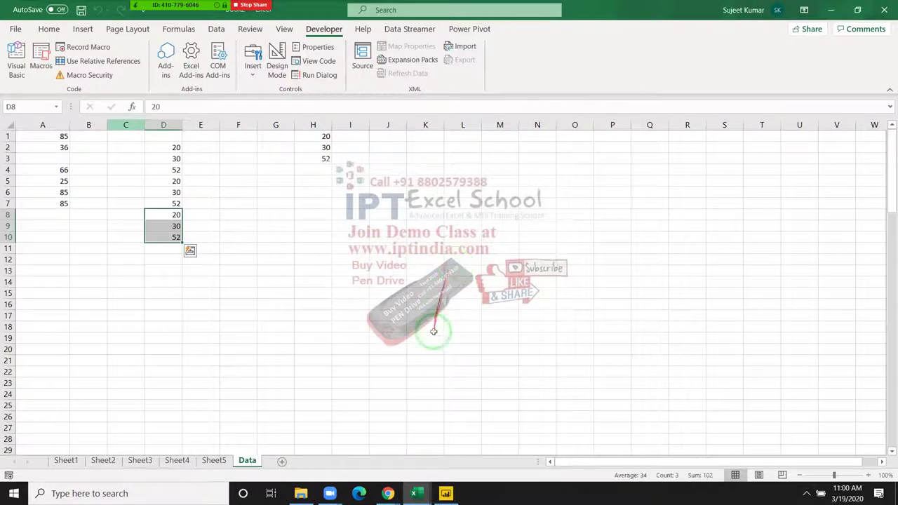
click(446, 493)
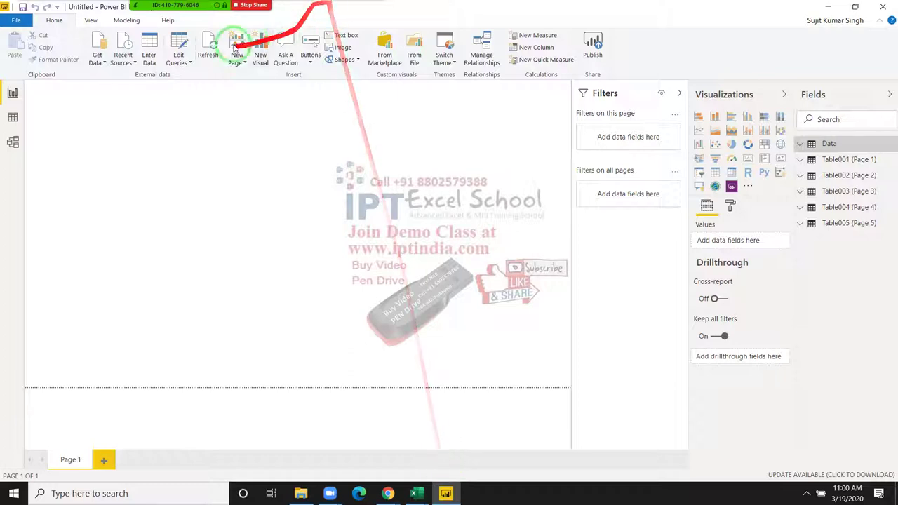
- From Get Data's full source list, pick Folder under the File category and connect
click(98, 61)
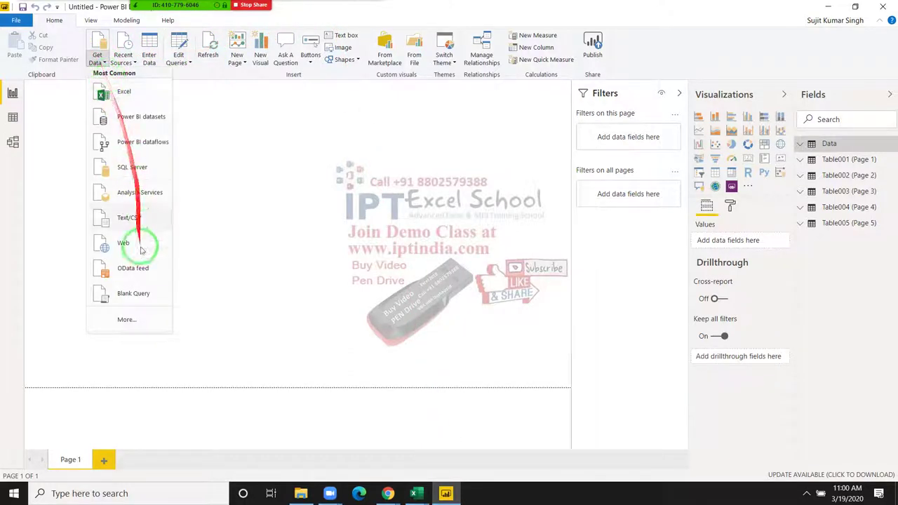
click(139, 320)
mouse_move(152, 13)
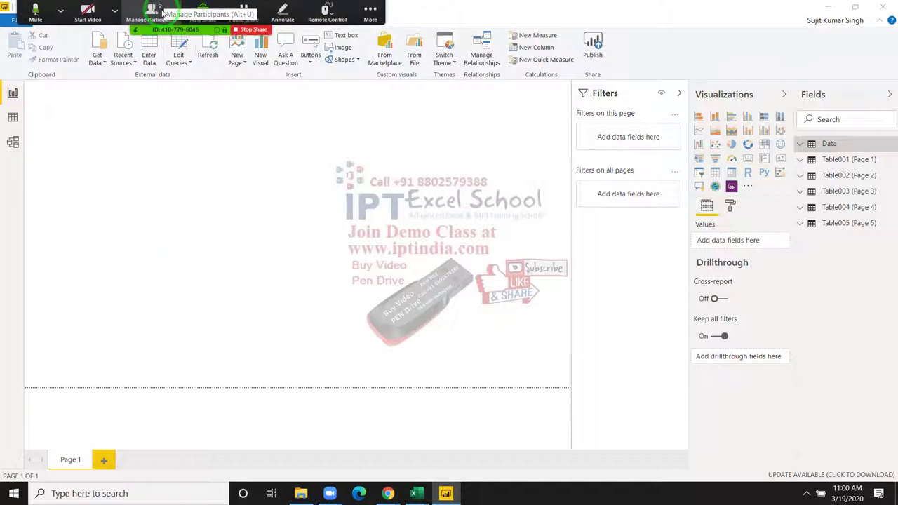
click(161, 13)
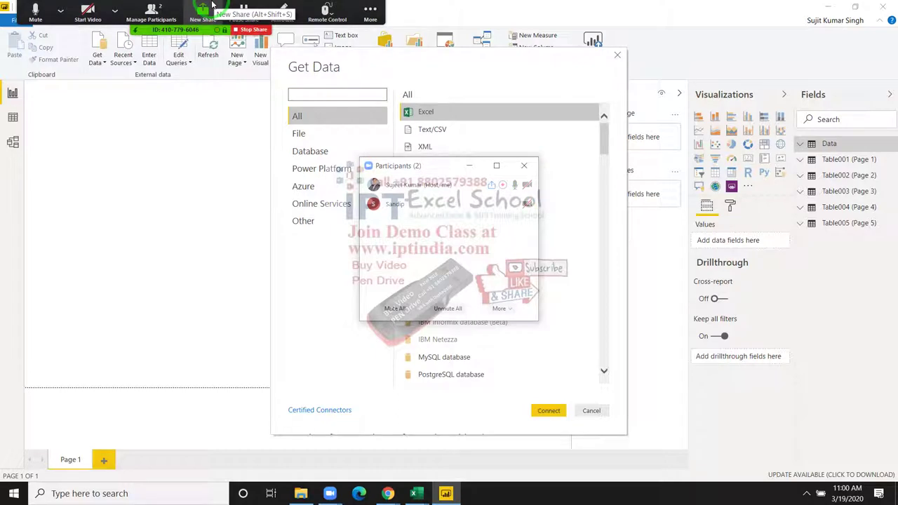
click(299, 135)
mouse_move(417, 60)
mouse_down()
mouse_move(246, 61)
mouse_move(214, 49)
mouse_up()
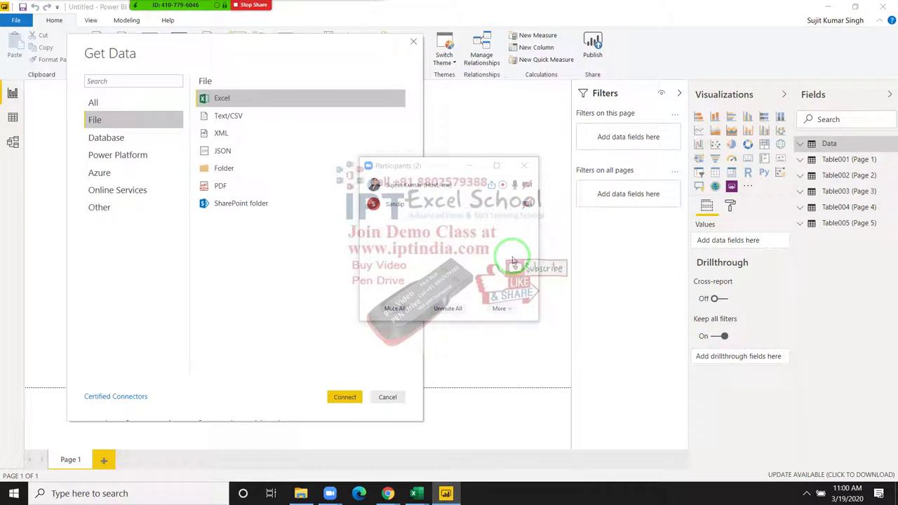
click(525, 168)
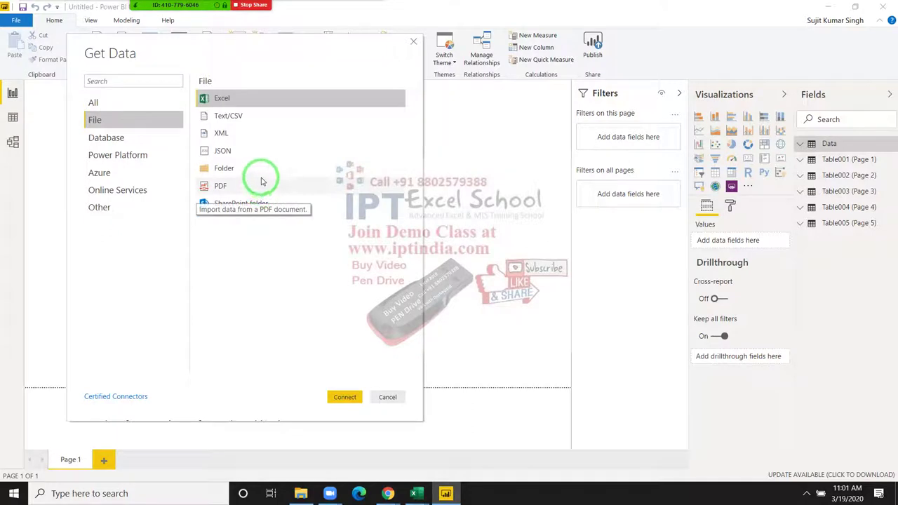
click(261, 177)
click(344, 396)
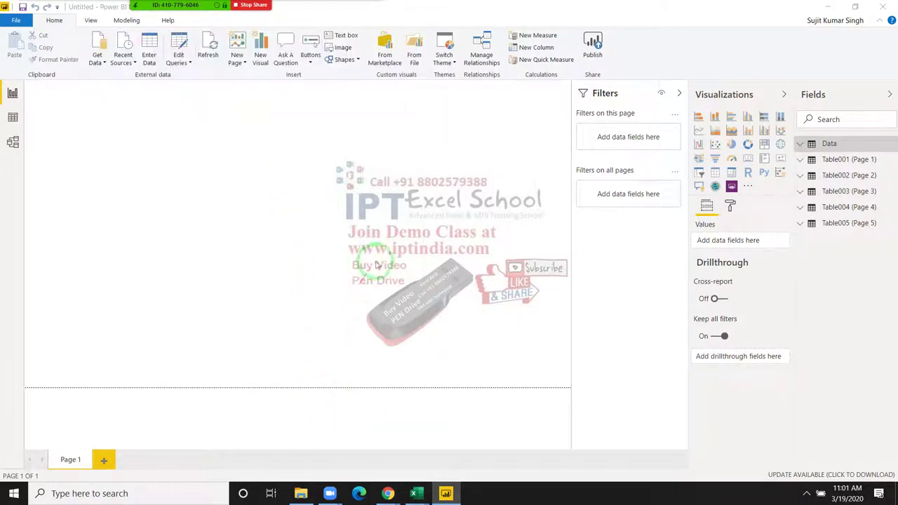
- Set the folder path to Desktop\MF\Data so F1–F5.xlsx are listed, and show the Combine options
click(546, 229)
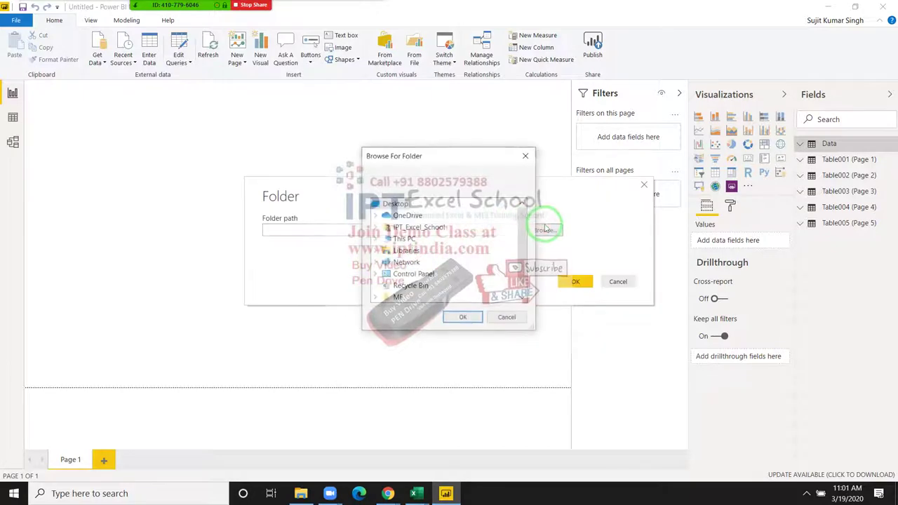
click(435, 288)
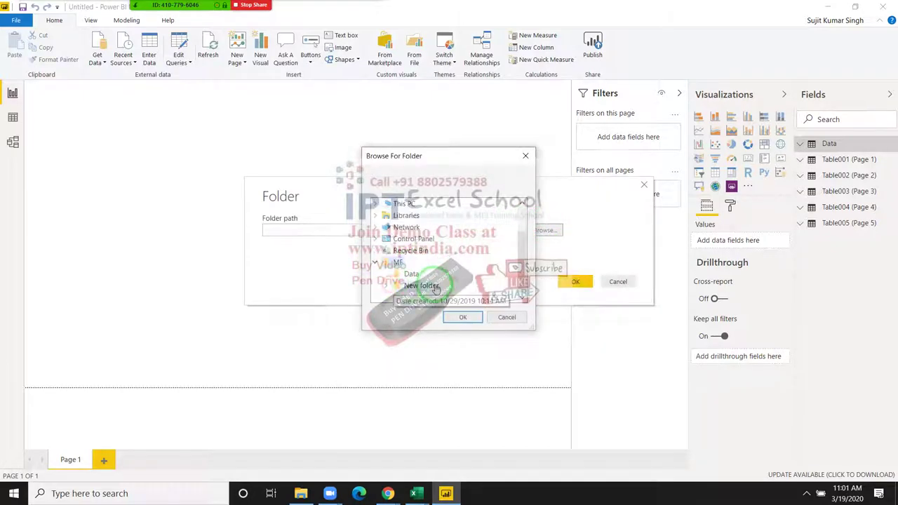
click(411, 273)
click(464, 318)
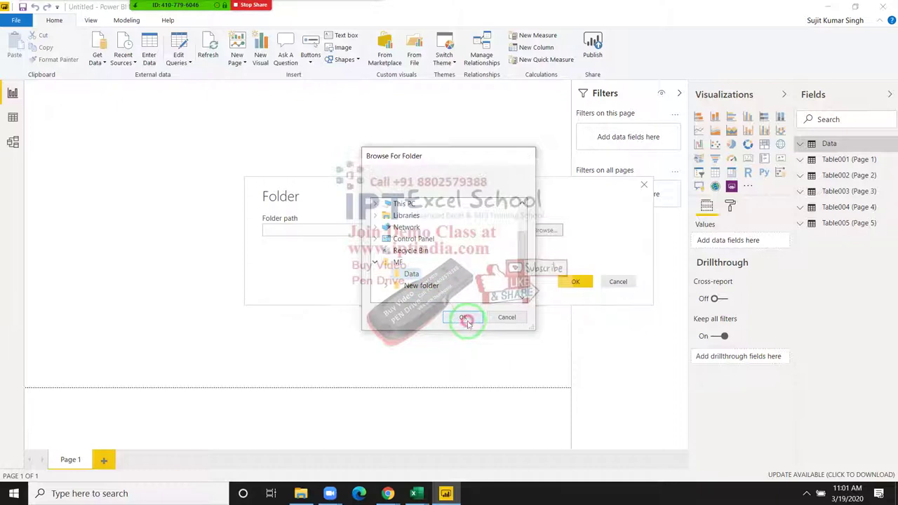
click(576, 281)
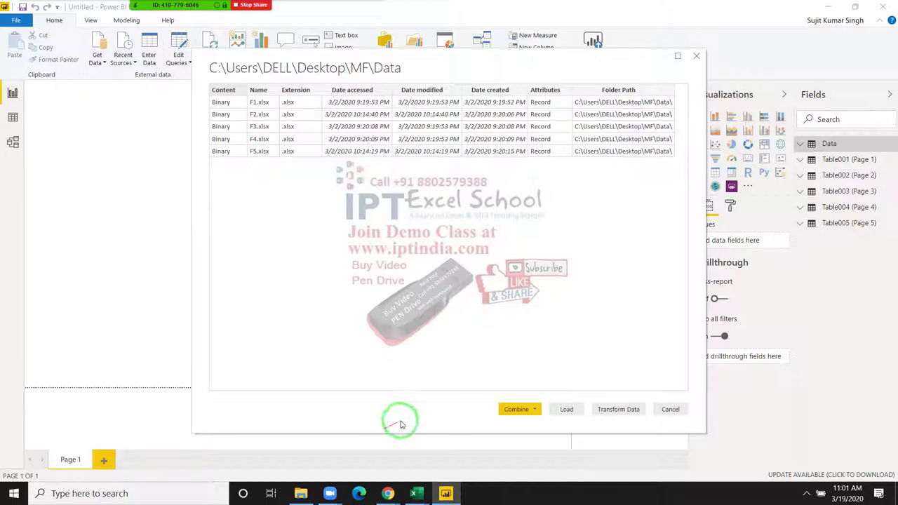
click(510, 411)
click(508, 413)
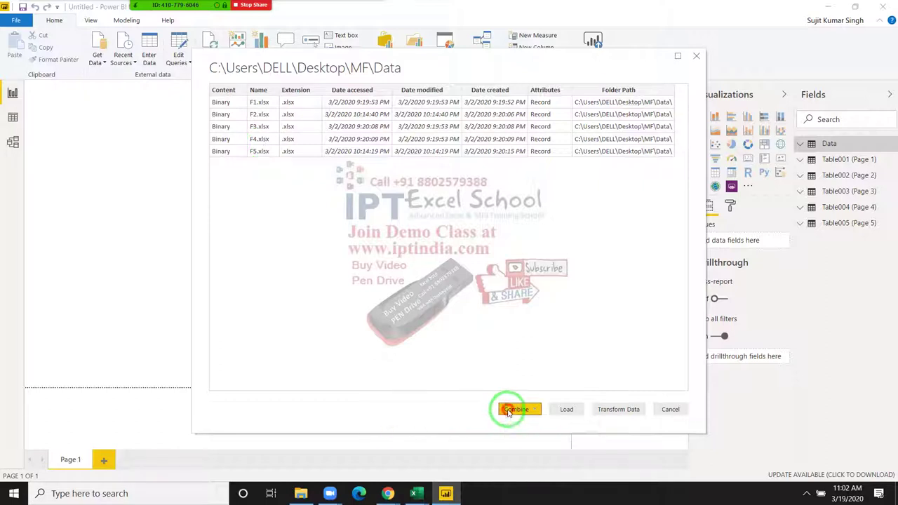
click(509, 413)
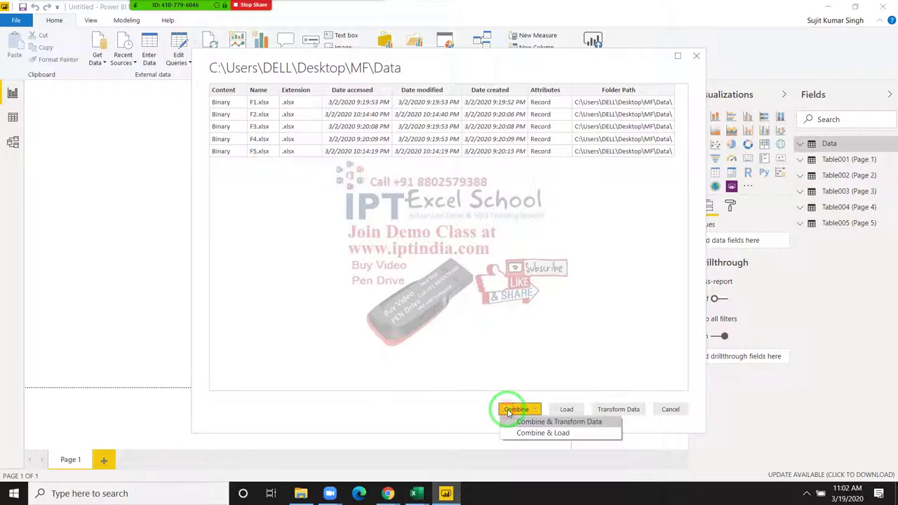
- Combine & Load the workbooks using F5.xlsx as the sample file and its Data sheet
click(542, 433)
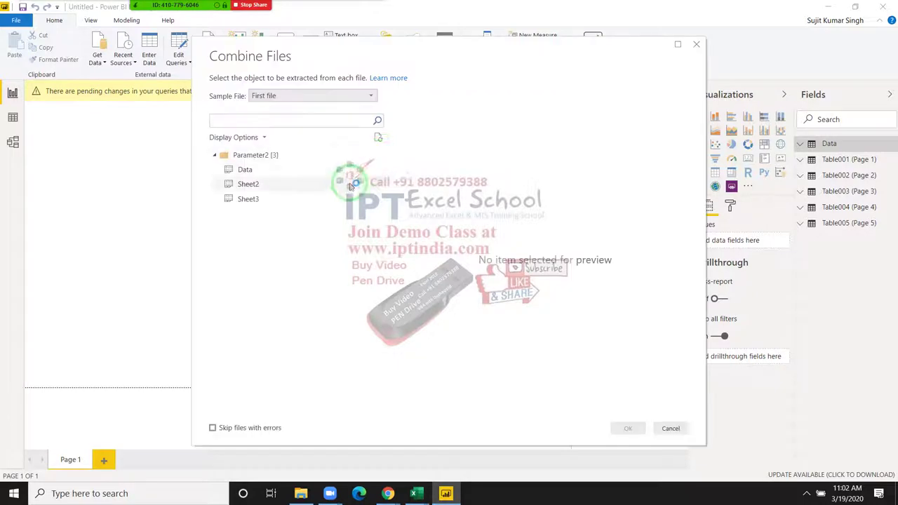
click(303, 96)
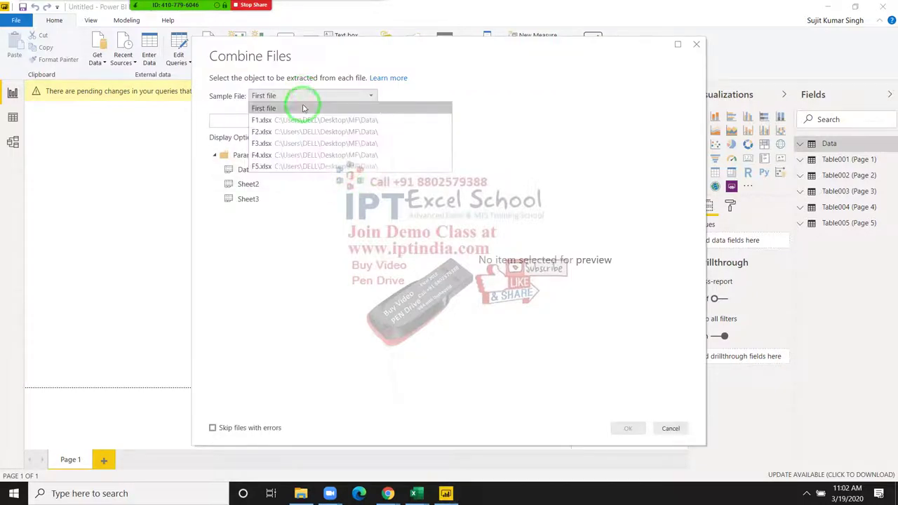
click(301, 166)
click(276, 174)
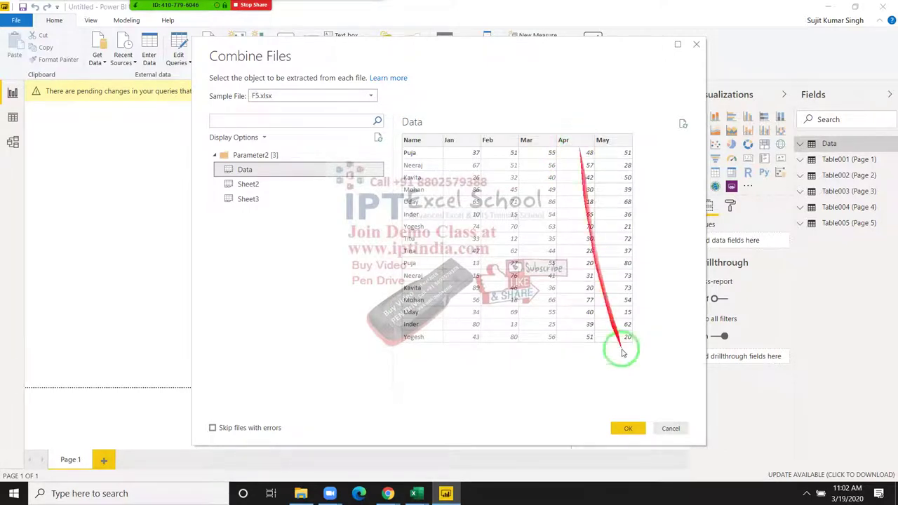
click(635, 428)
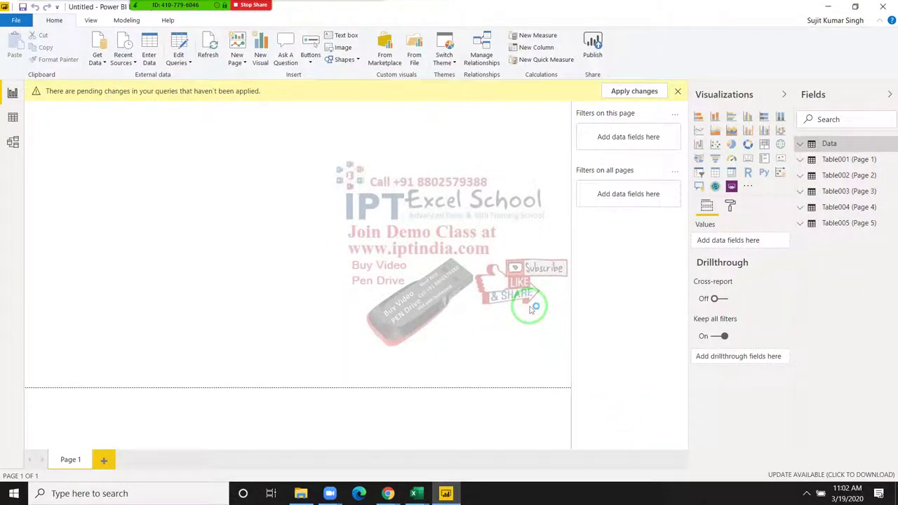
- Switch to Data view and browse Table001's rows, selecting Column1
click(13, 120)
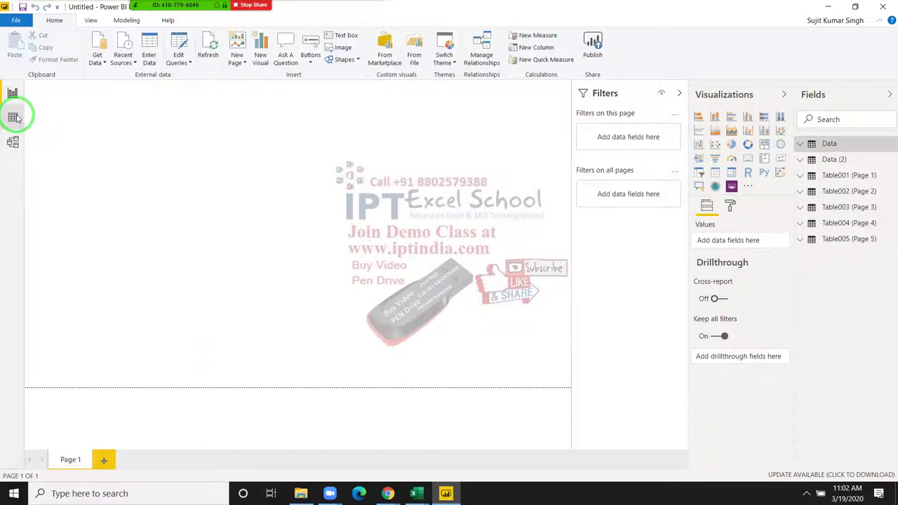
click(14, 118)
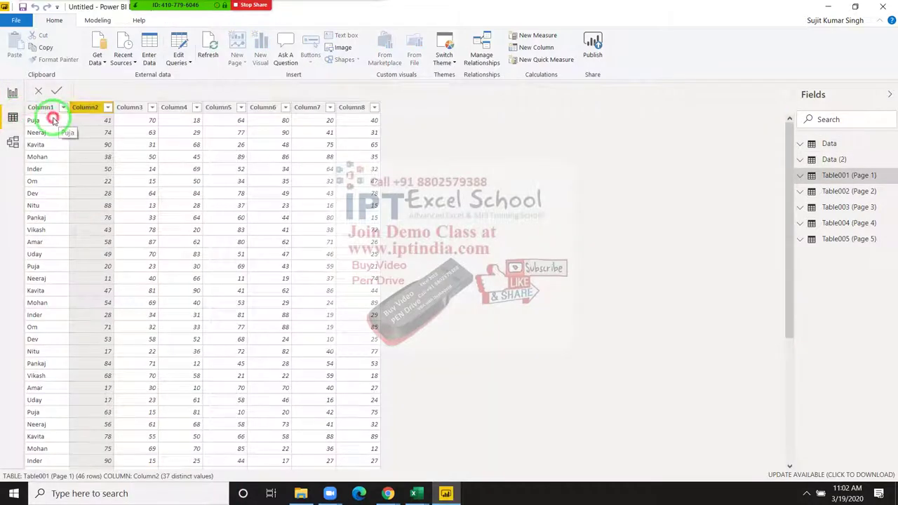
click(41, 107)
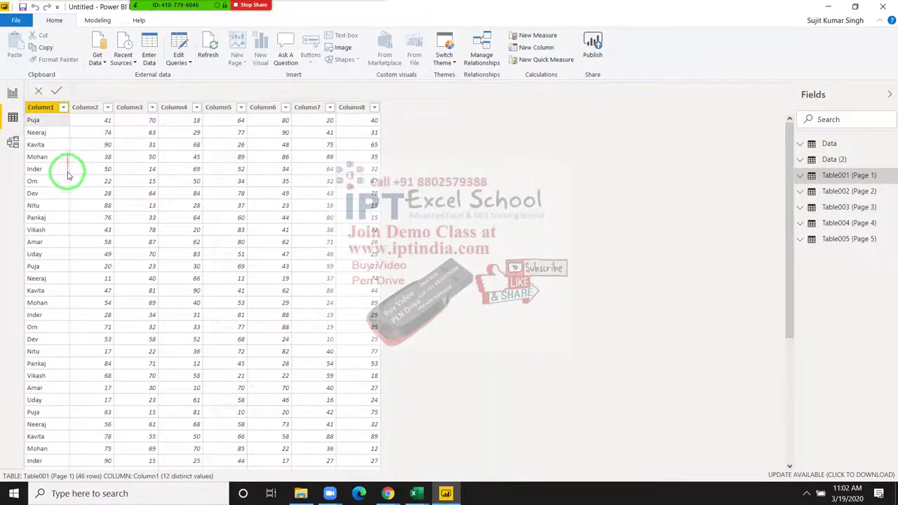
scroll(68, 179, down, 5)
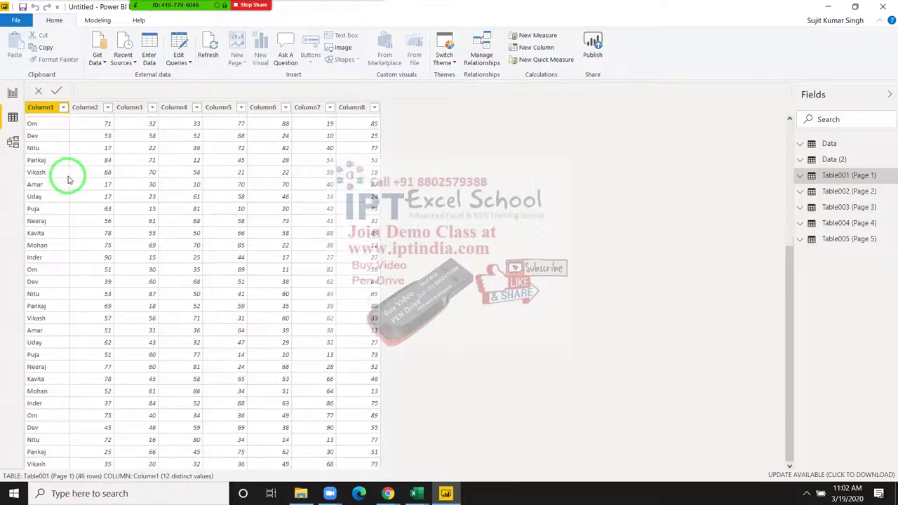
scroll(73, 176, up, 6)
scroll(77, 174, down, 6)
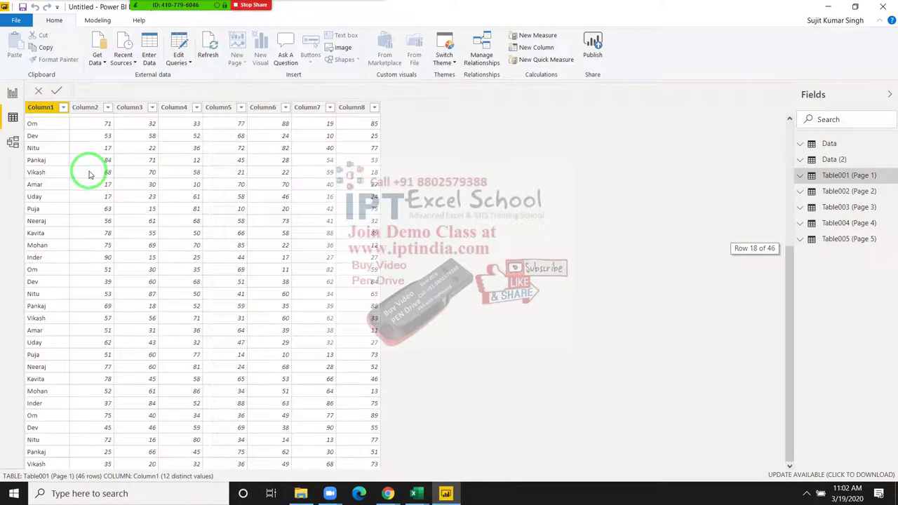
scroll(91, 173, up, 4)
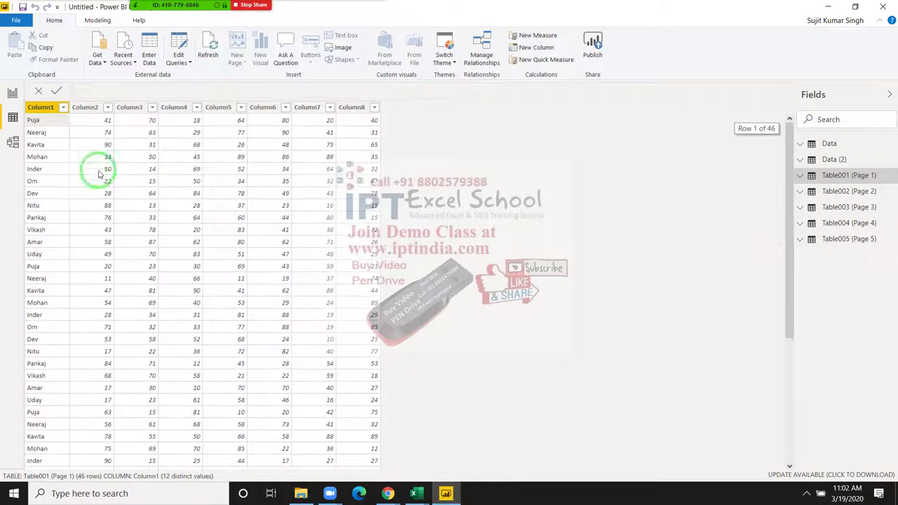
- Browse the combined Data table's rows by its Source.Name column, then return to Report view
click(849, 143)
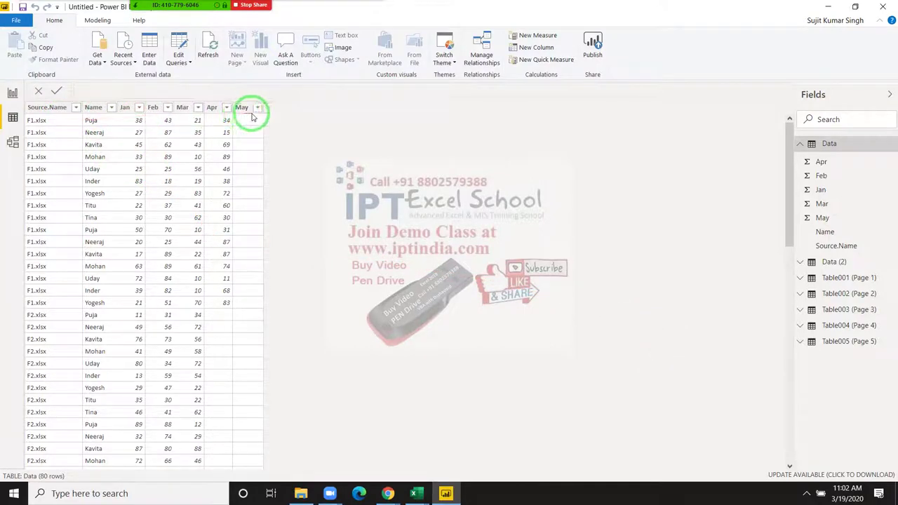
click(252, 143)
scroll(272, 283, down, 5)
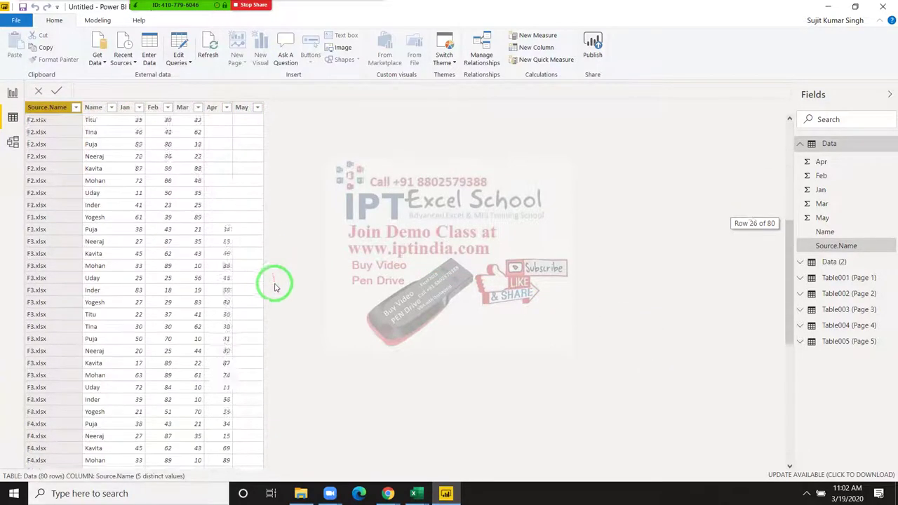
scroll(275, 287, down, 10)
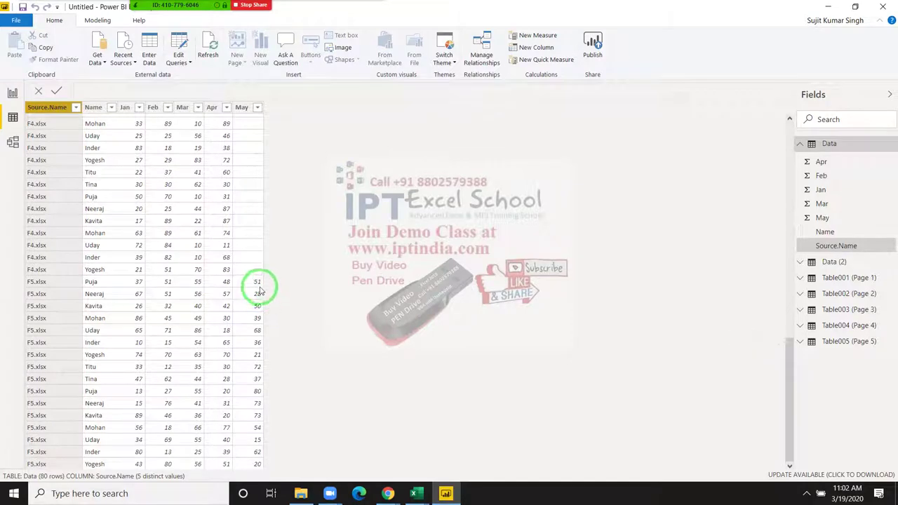
scroll(253, 393, up, 3)
scroll(245, 374, up, 3)
scroll(242, 365, up, 4)
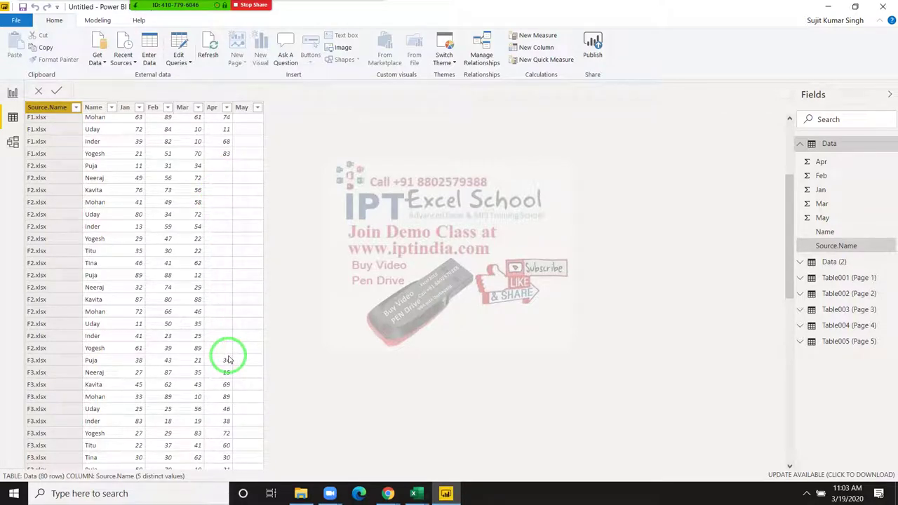
scroll(228, 360, up, 2)
scroll(228, 360, up, 2)
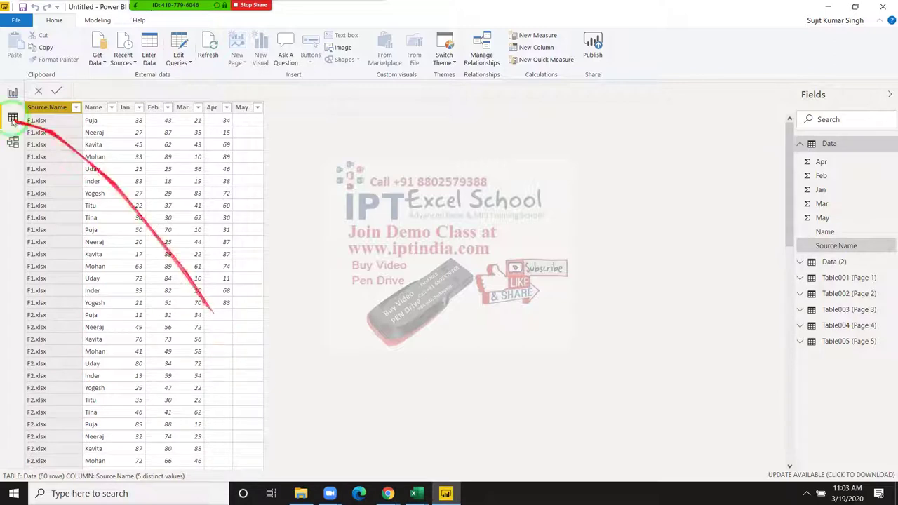
click(13, 93)
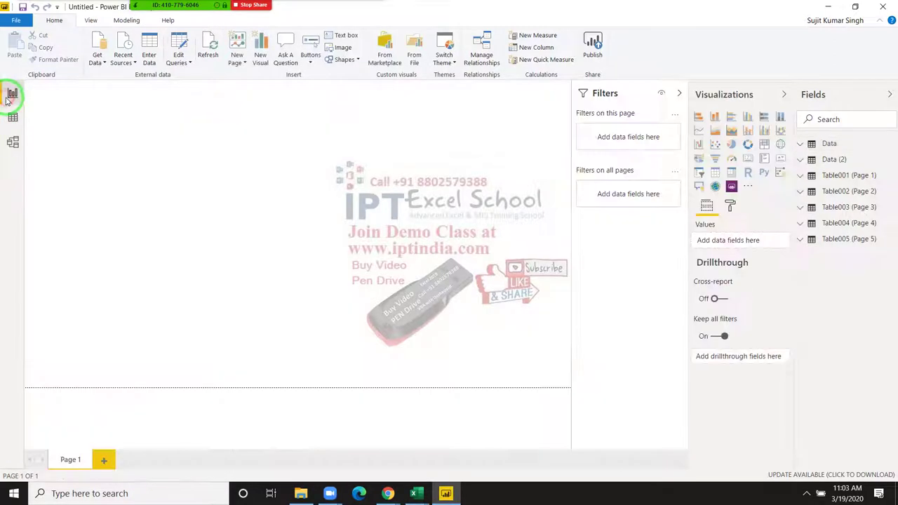
- In Get Data, list the Database connectors and scroll past SQL Server, Oracle and Amazon Redshift
click(97, 46)
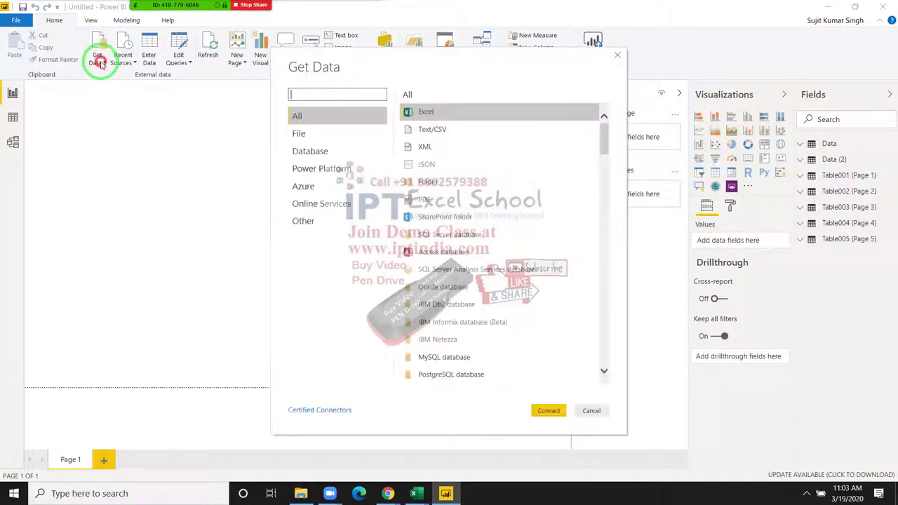
click(373, 133)
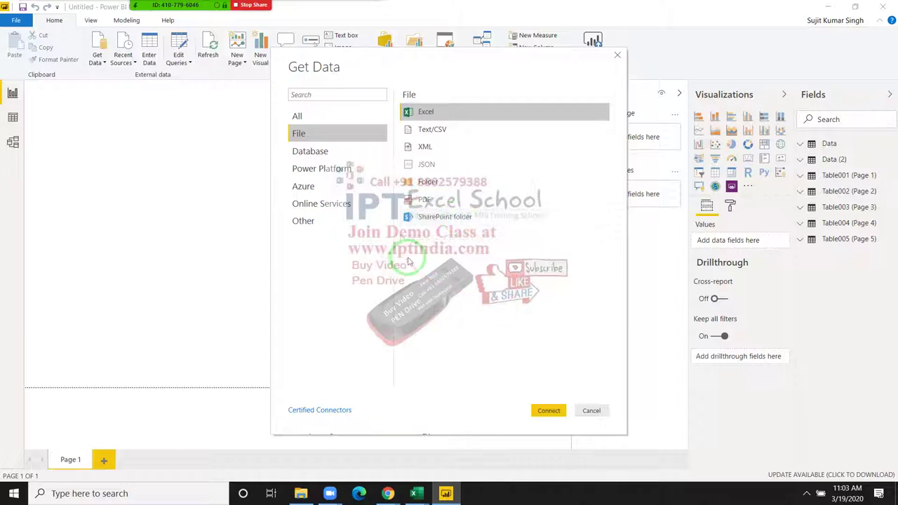
click(346, 155)
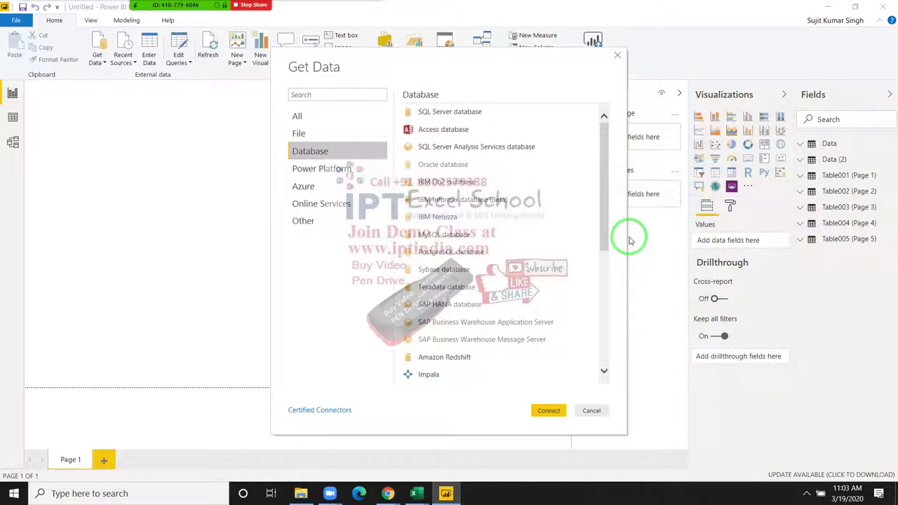
scroll(531, 260, down, 1)
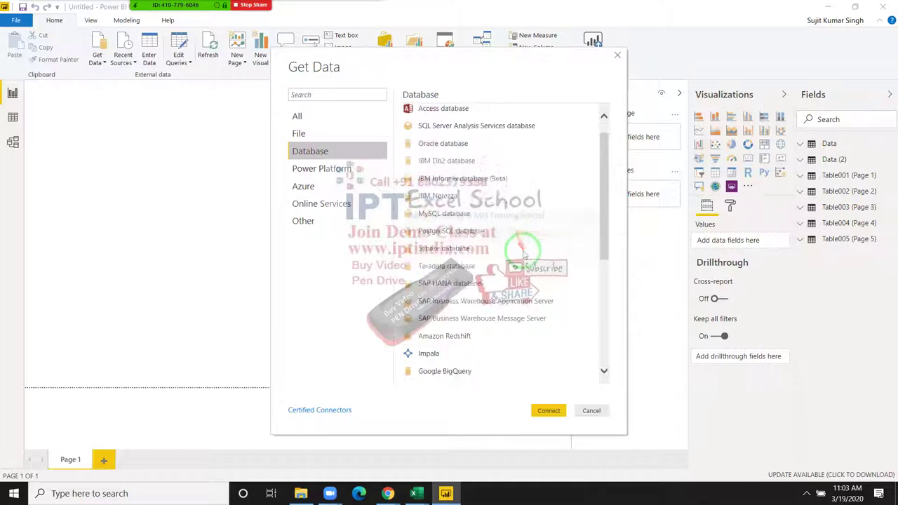
scroll(571, 331, down, 3)
scroll(572, 337, down, 2)
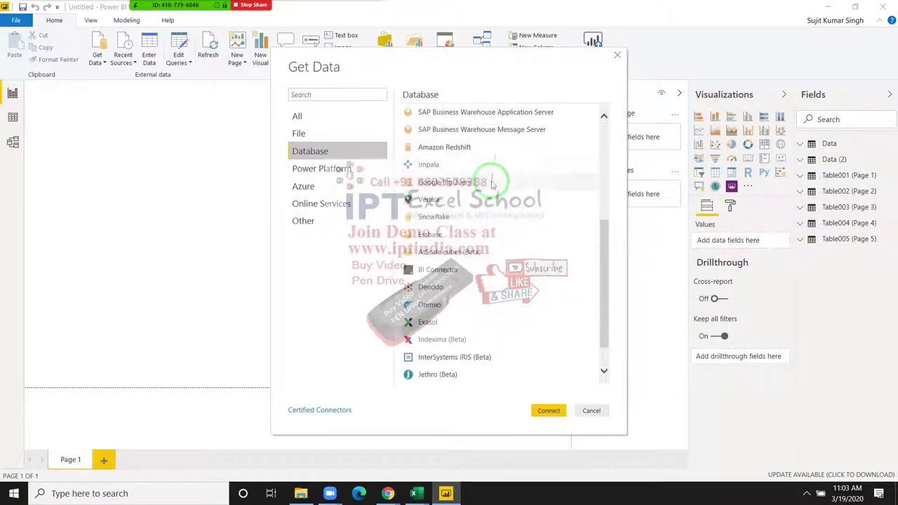
scroll(505, 323, down, 1)
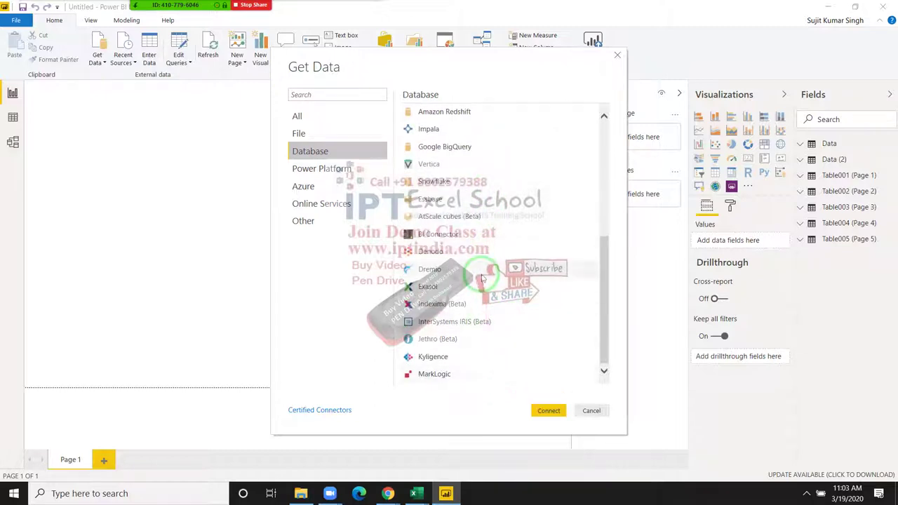
scroll(488, 274, up, 1)
scroll(488, 274, up, 1)
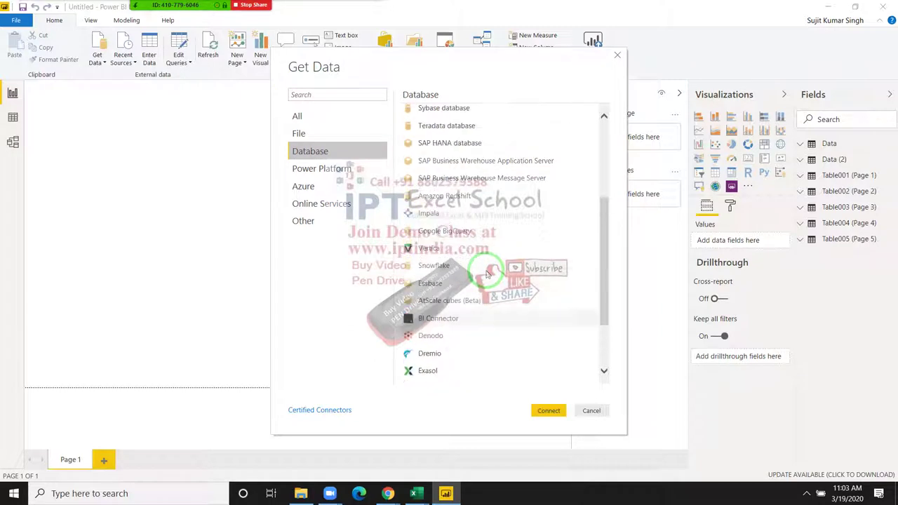
scroll(488, 274, up, 1)
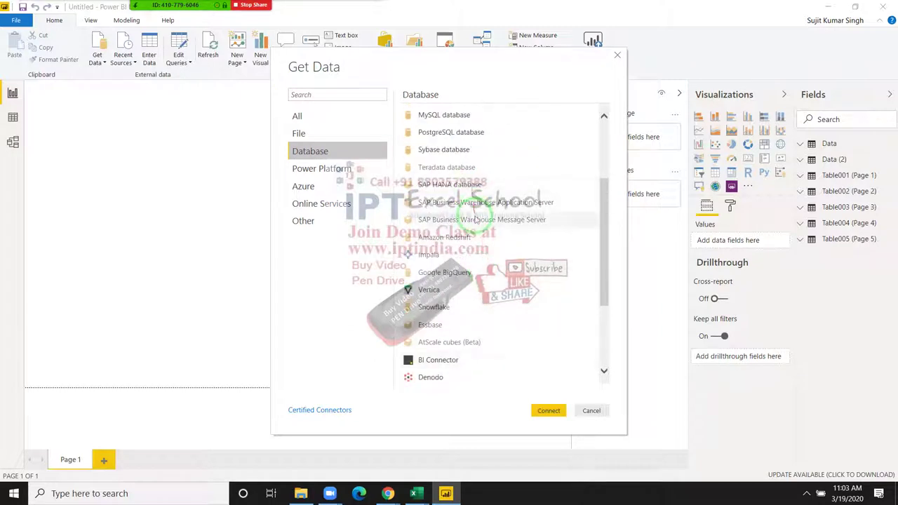
scroll(477, 217, up, 1)
scroll(473, 172, up, 1)
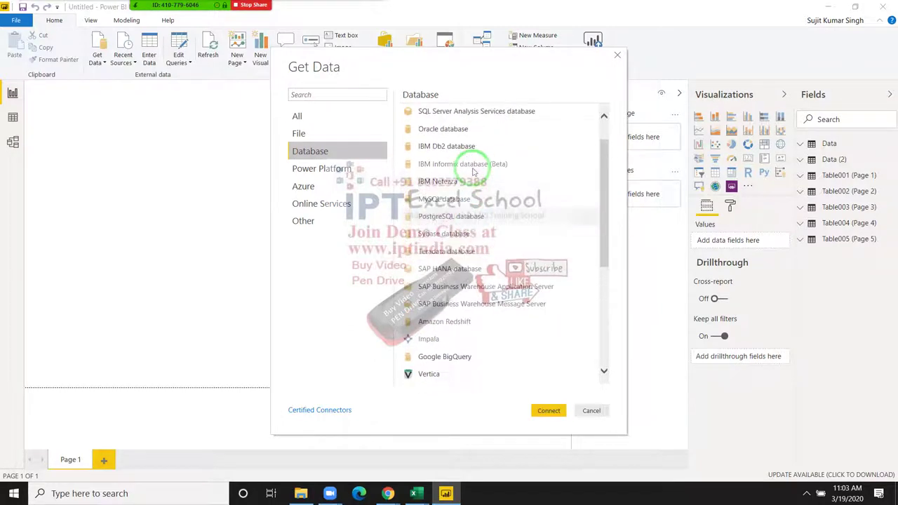
scroll(474, 172, up, 1)
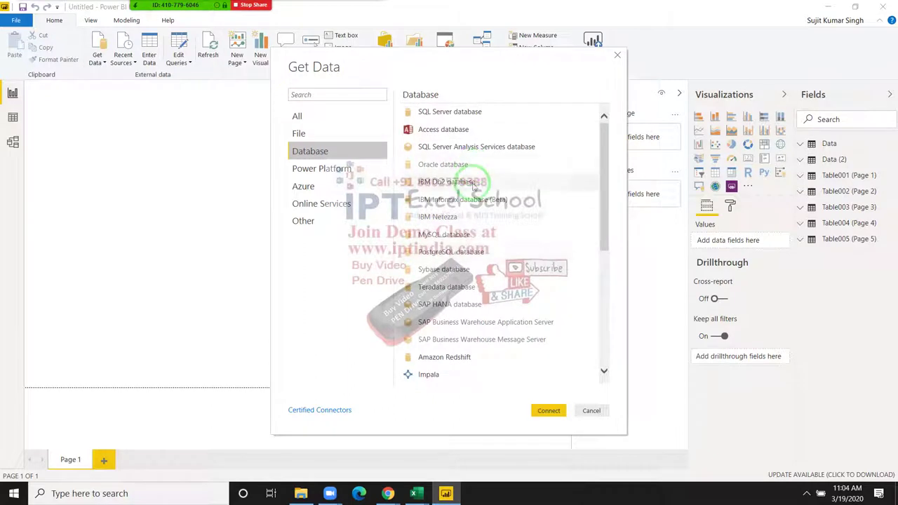
- Browse the Online Services, Database, Power Platform and Azure connector categories
click(332, 205)
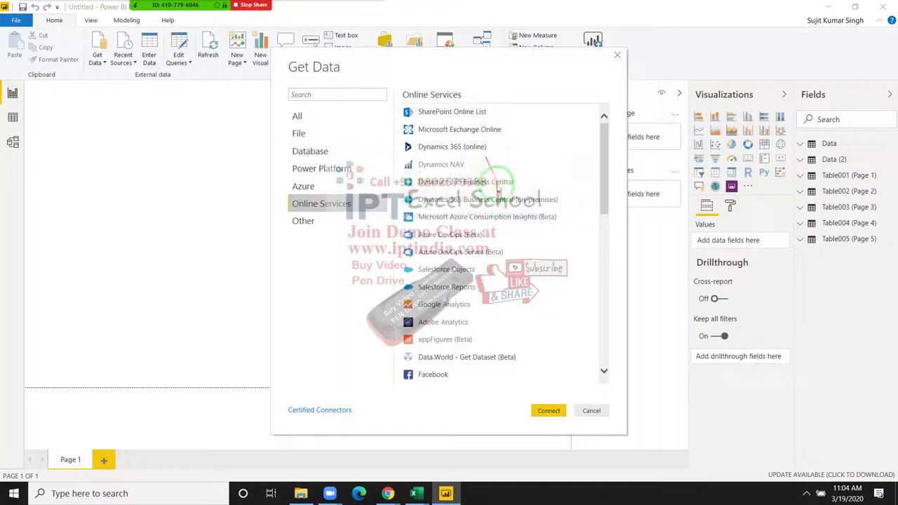
scroll(491, 239, down, 1)
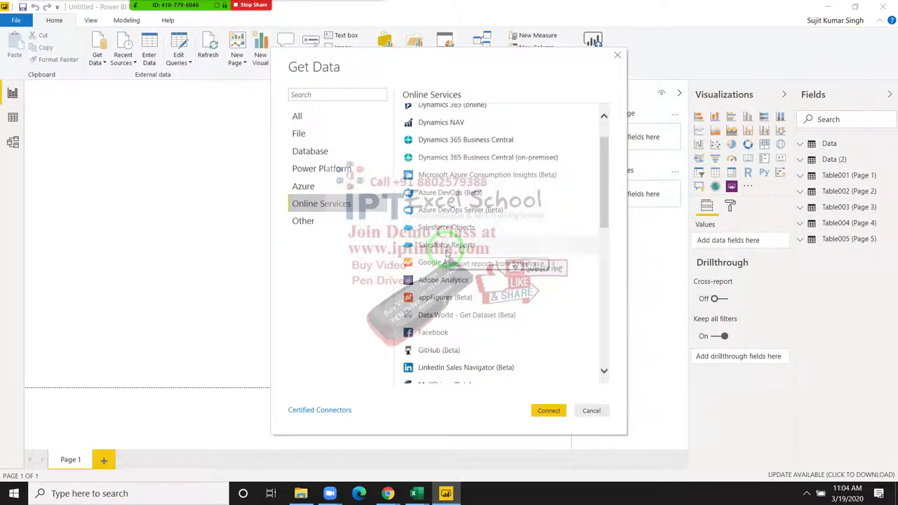
click(303, 153)
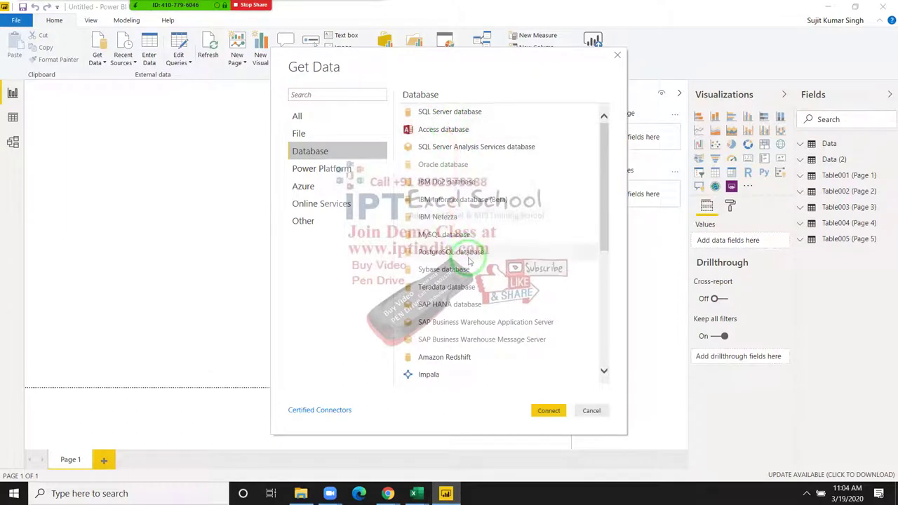
scroll(471, 267, down, 3)
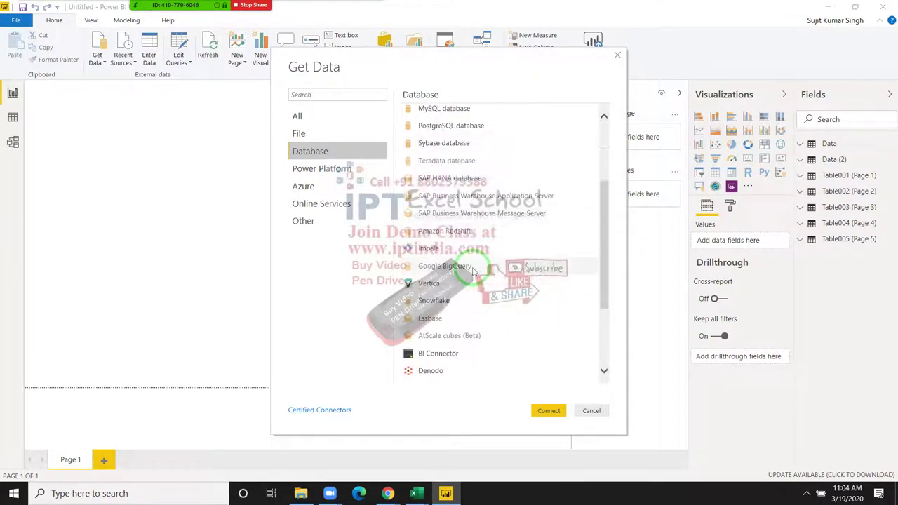
scroll(471, 263, down, 2)
scroll(467, 252, down, 1)
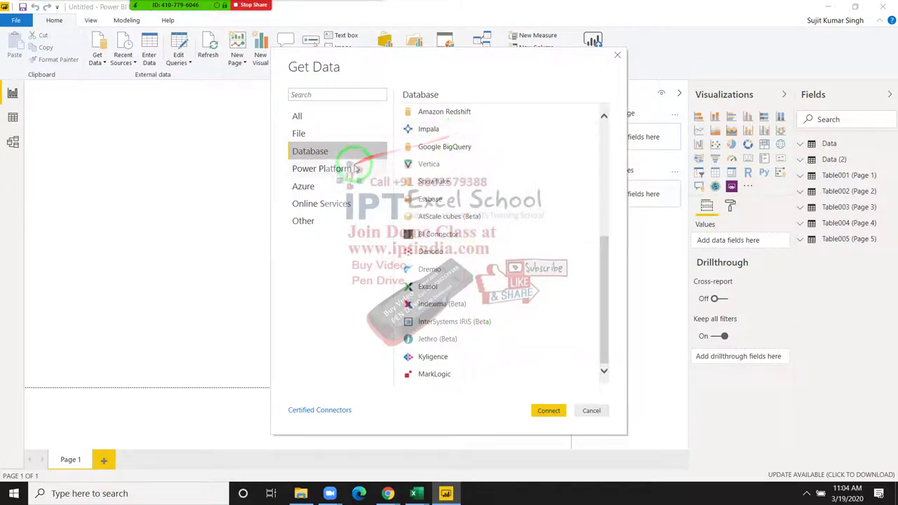
click(342, 174)
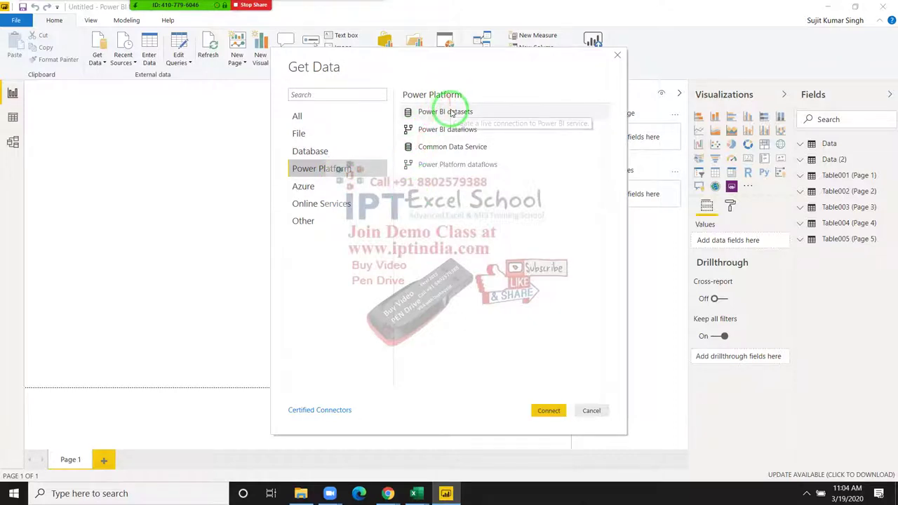
drag(453, 118, 459, 202)
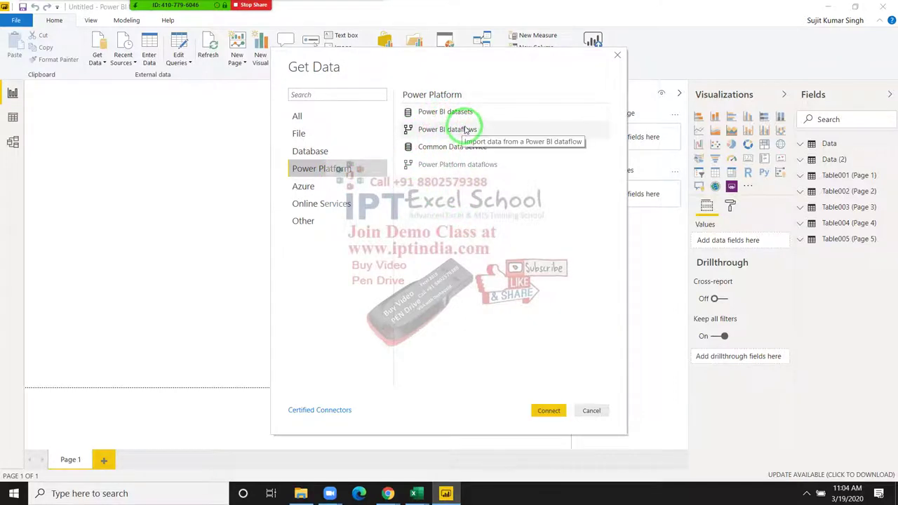
drag(457, 129, 317, 184)
click(316, 184)
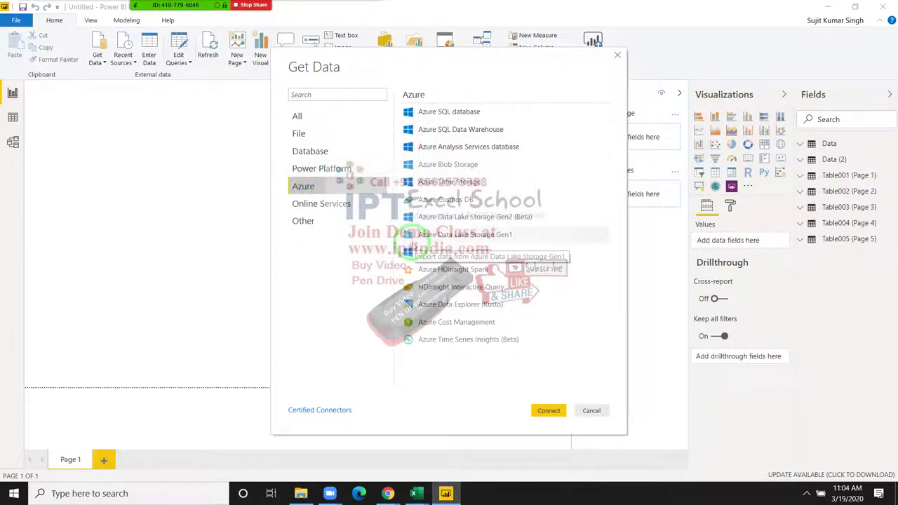
- Return to Online Services, select Facebook, and scroll through the connector list
click(335, 207)
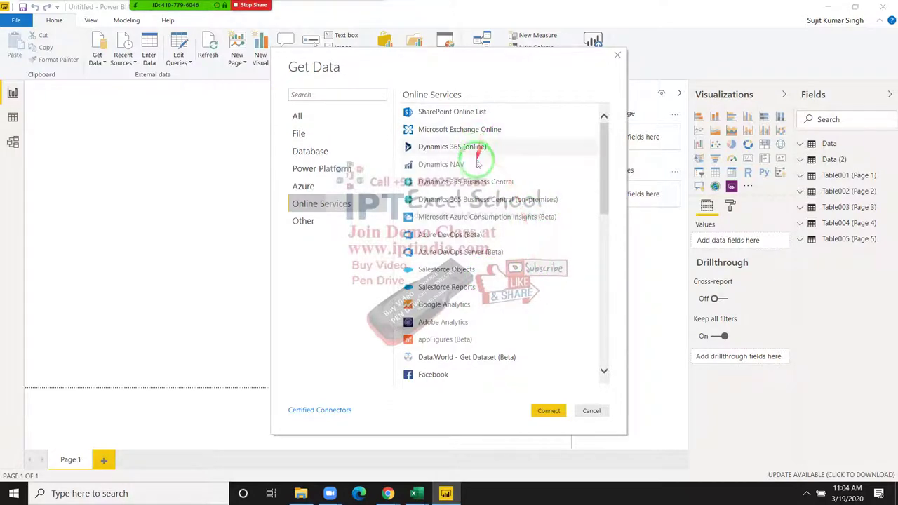
scroll(483, 208, down, 1)
scroll(483, 209, down, 1)
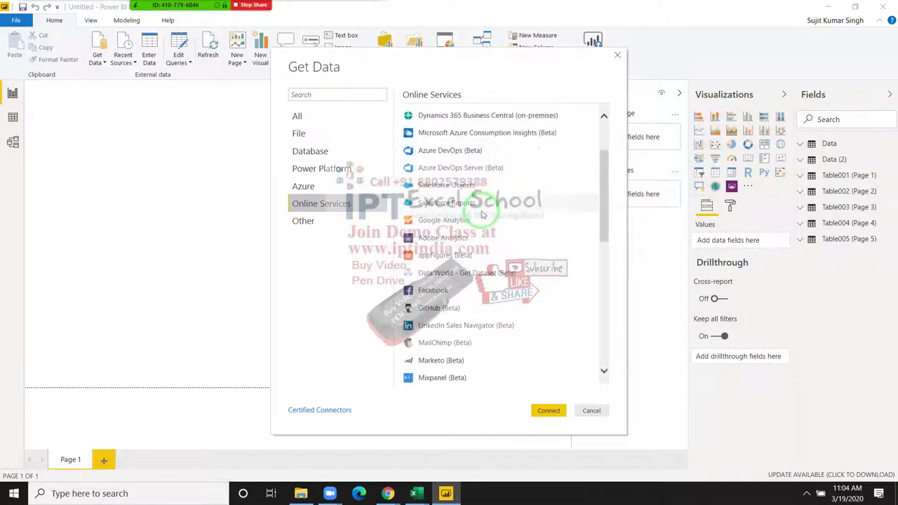
click(455, 293)
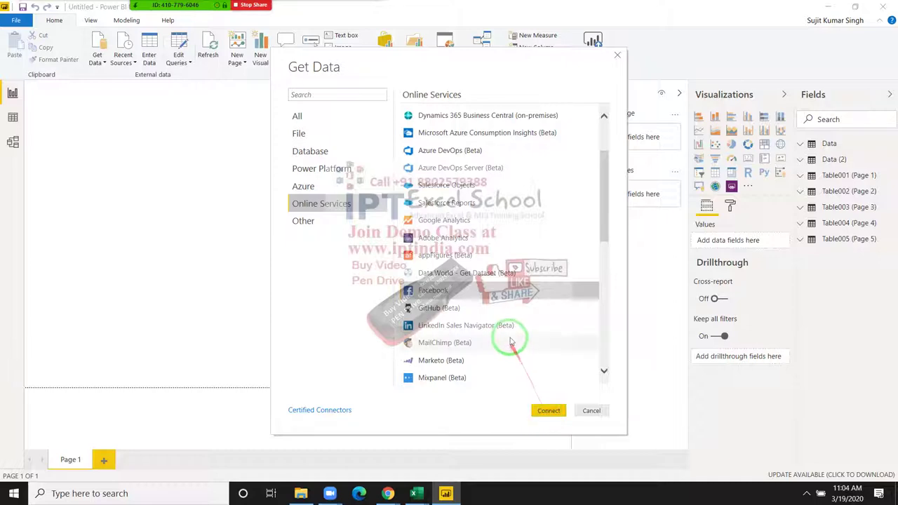
scroll(506, 341, down, 1)
scroll(506, 341, down, 3)
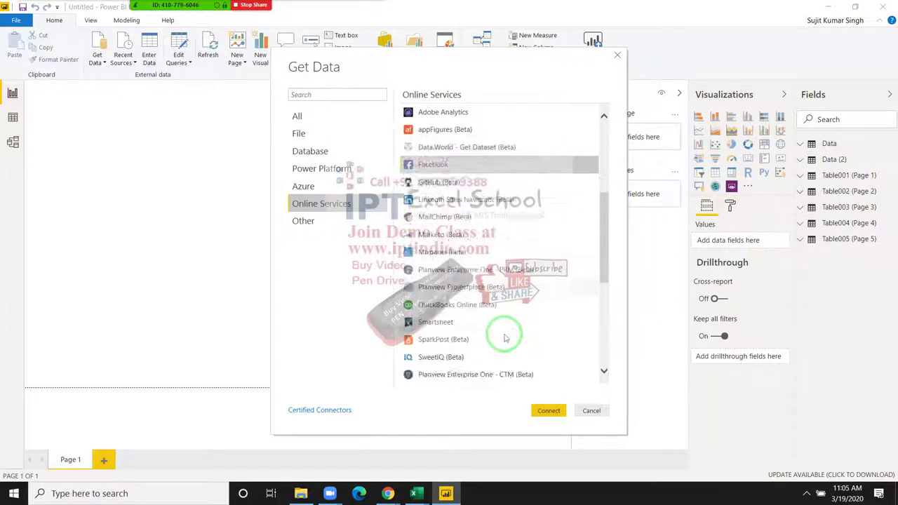
scroll(505, 337, down, 1)
scroll(505, 335, down, 1)
scroll(502, 331, down, 1)
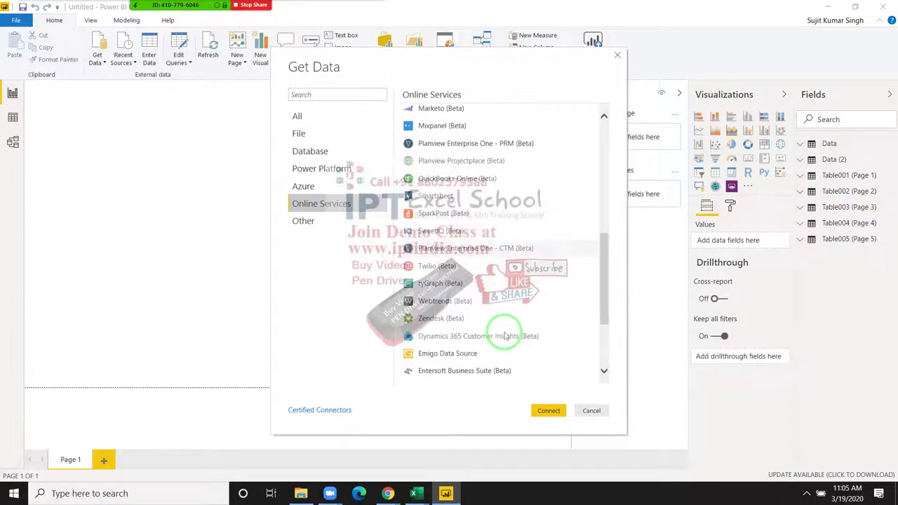
scroll(503, 330, down, 2)
scroll(505, 330, up, 5)
scroll(505, 260, down, 1)
scroll(509, 274, down, 2)
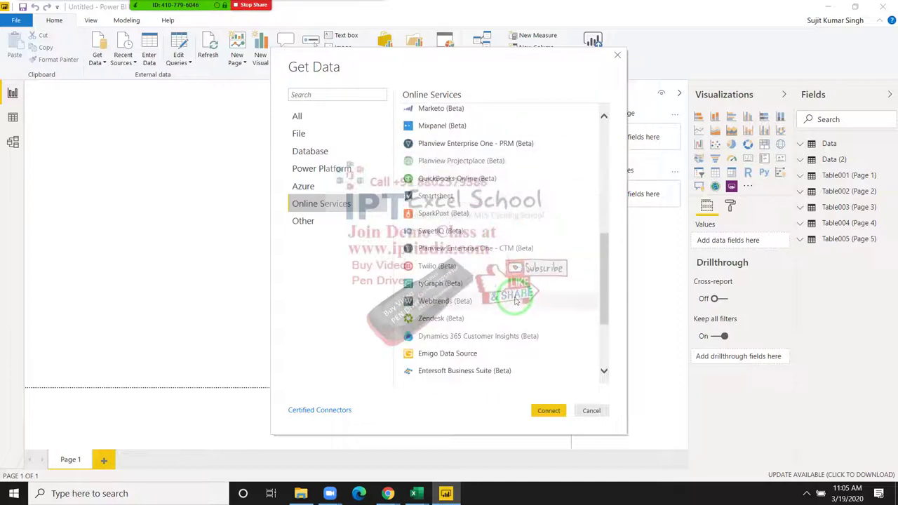
scroll(512, 288, down, 1)
scroll(517, 300, down, 1)
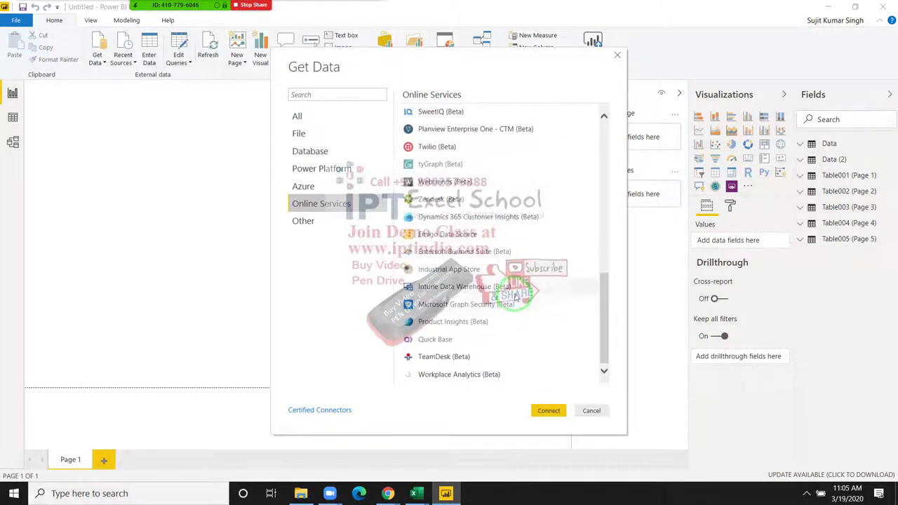
scroll(515, 298, up, 2)
scroll(515, 299, up, 2)
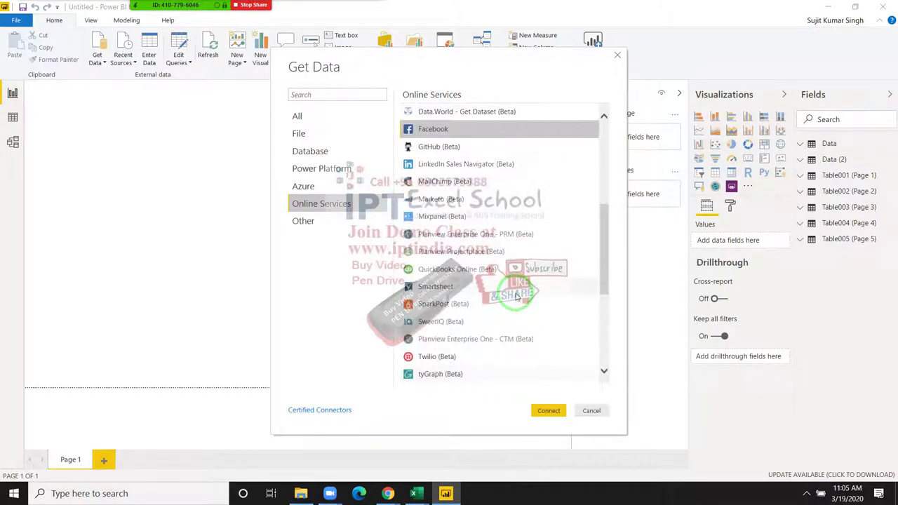
scroll(517, 295, up, 2)
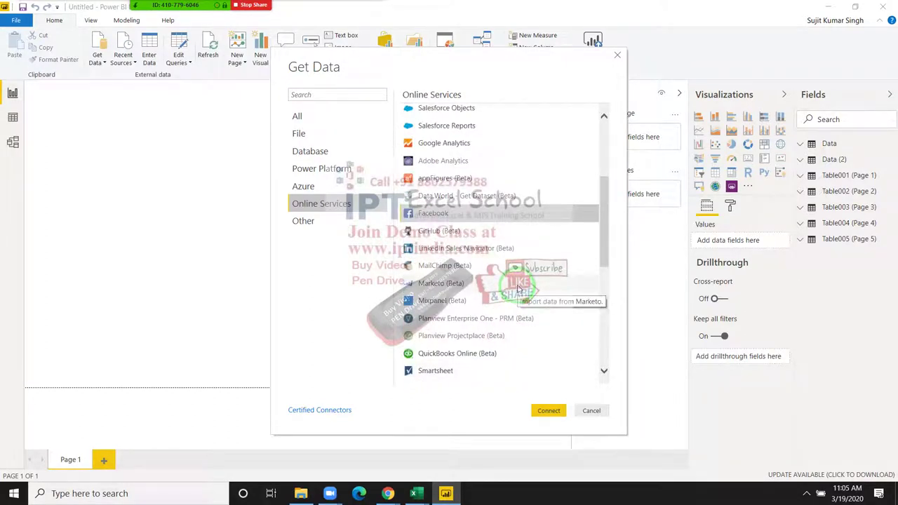
scroll(518, 283, up, 2)
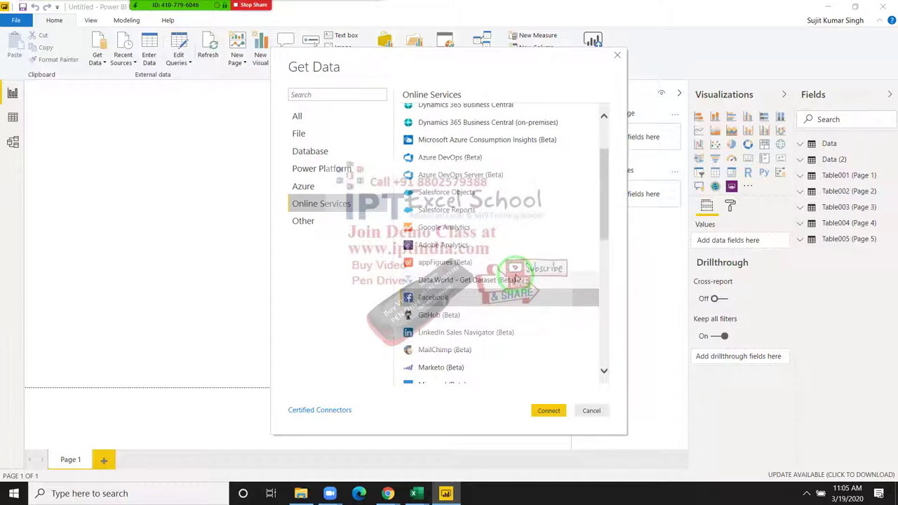
scroll(519, 232, up, 2)
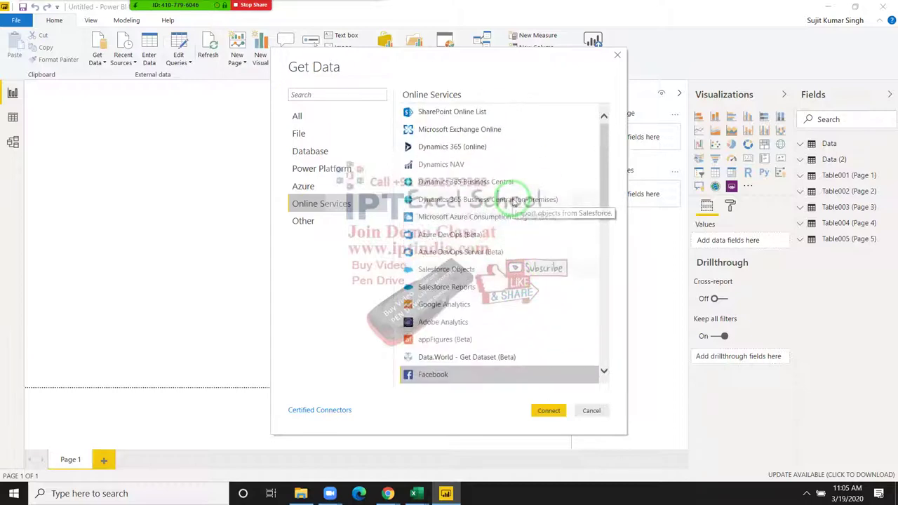
scroll(525, 260, down, 2)
scroll(519, 259, down, 2)
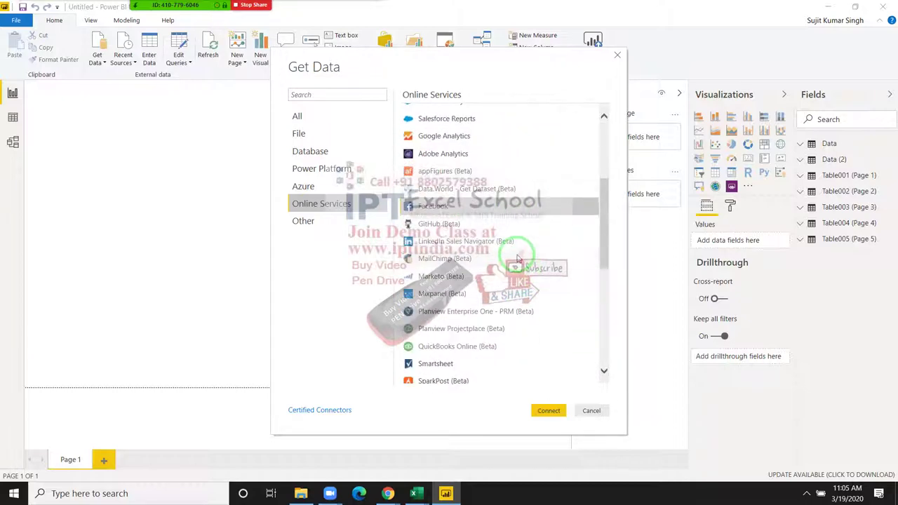
scroll(518, 259, down, 1)
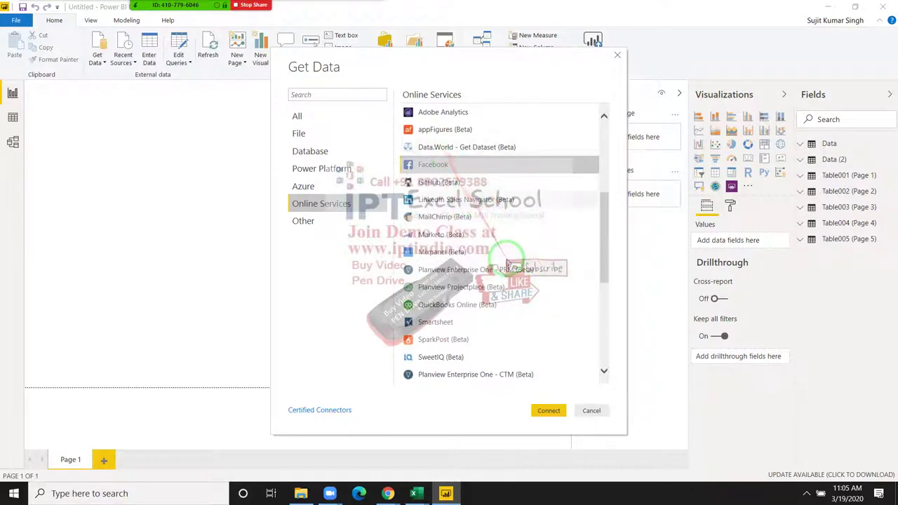
scroll(508, 261, down, 4)
scroll(508, 261, down, 1)
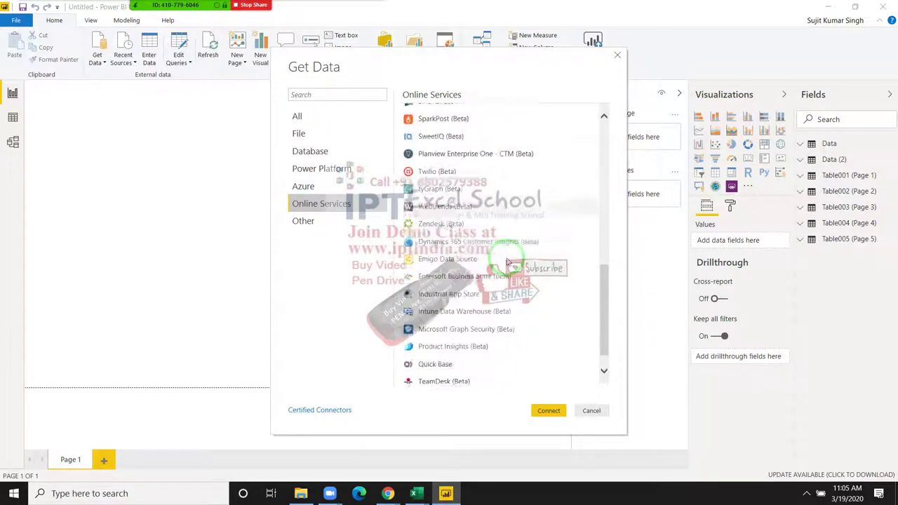
scroll(508, 261, down, 1)
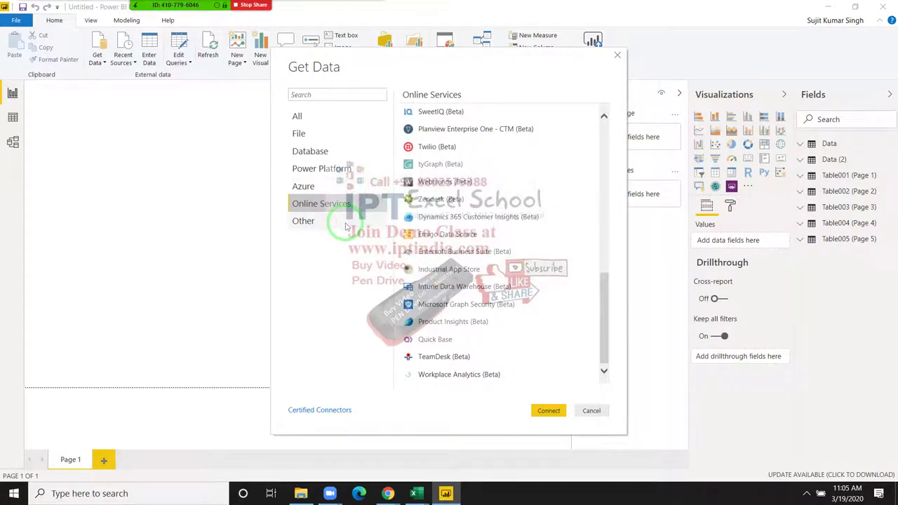
- Choose Web from the Other category and connect
click(336, 223)
click(462, 115)
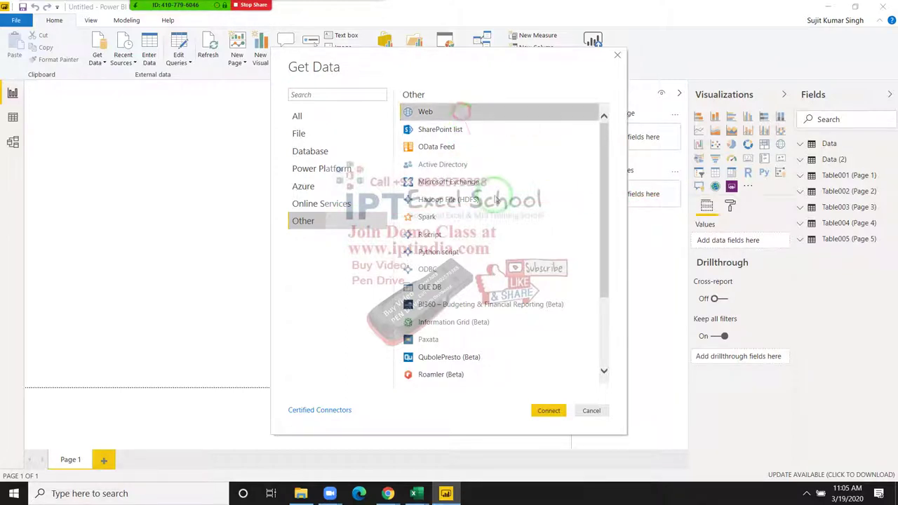
click(552, 416)
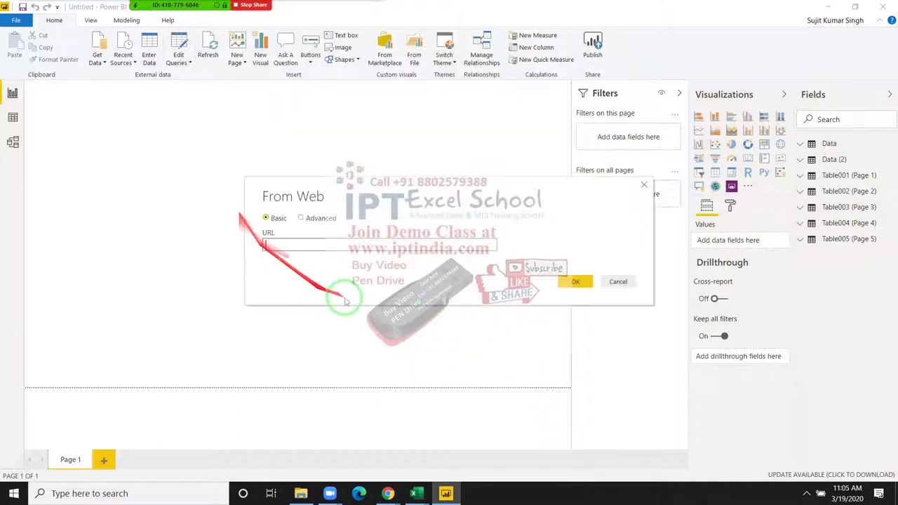
- In a new Chrome tab, search Google for 'world mobile users by country'
click(387, 493)
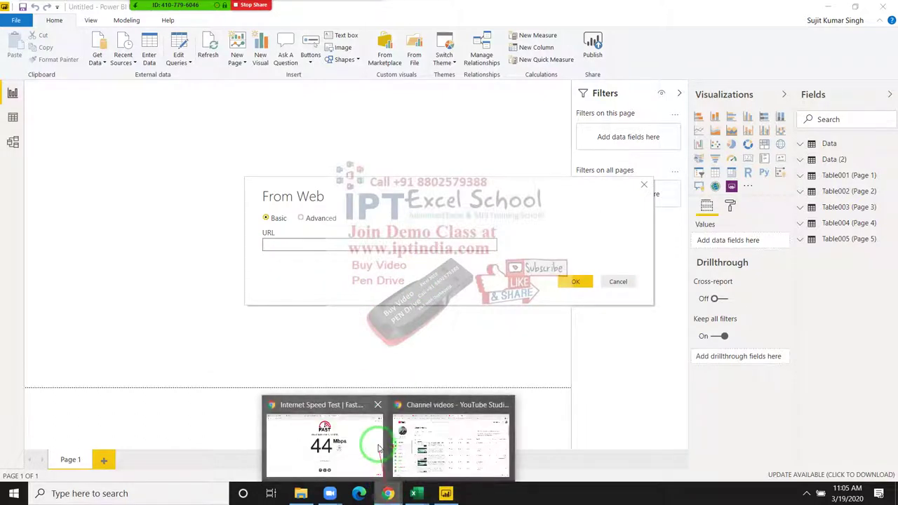
click(364, 457)
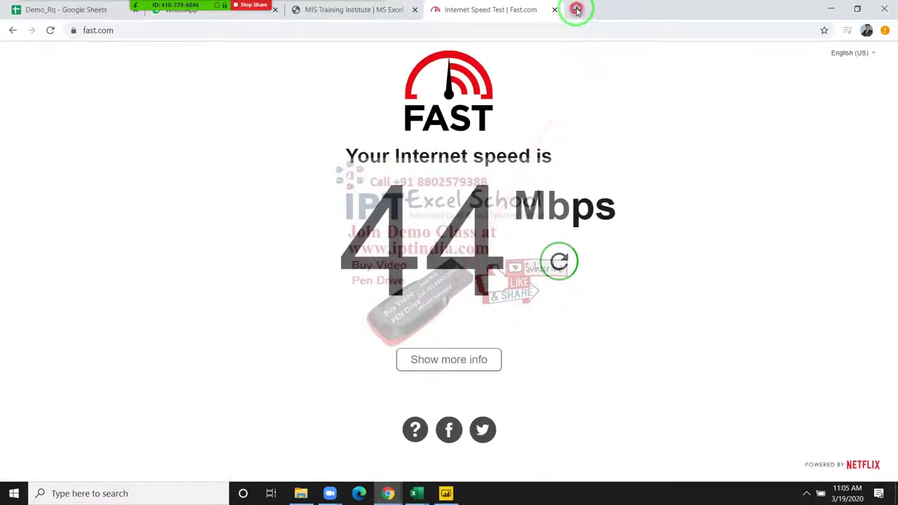
click(575, 9)
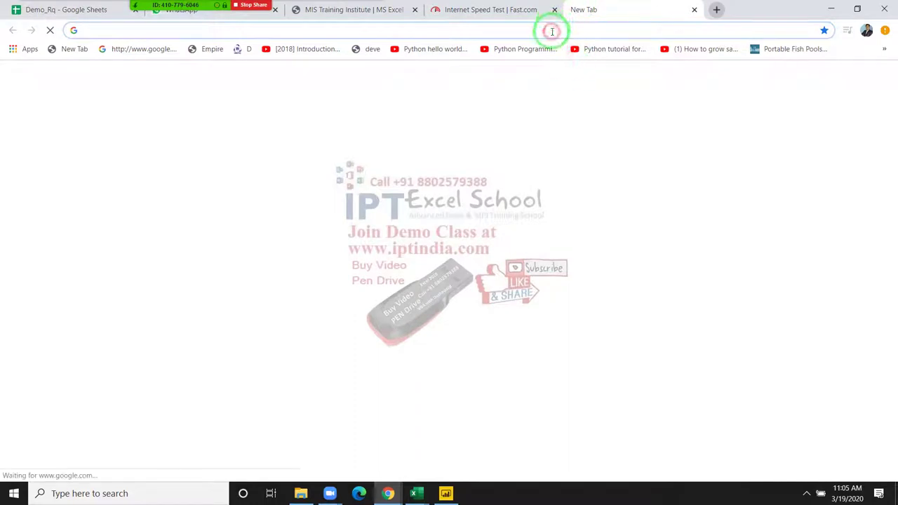
click(525, 10)
click(587, 10)
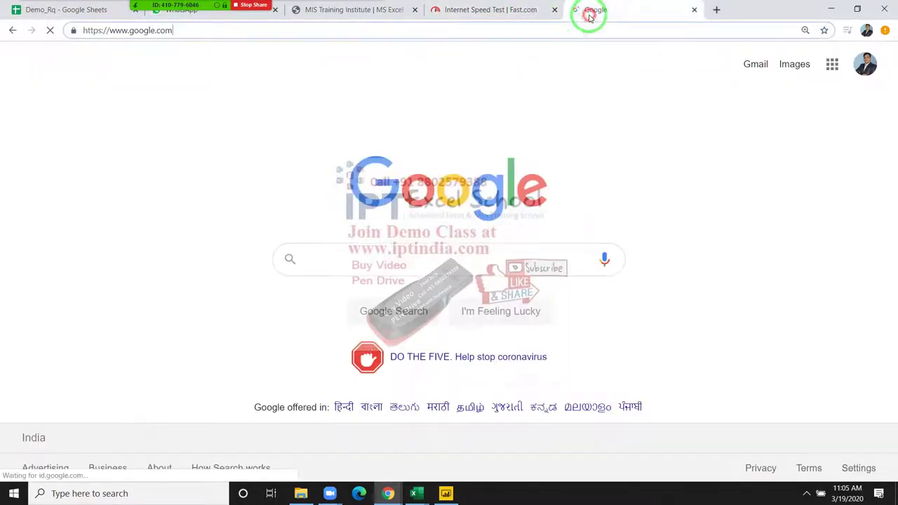
click(410, 259)
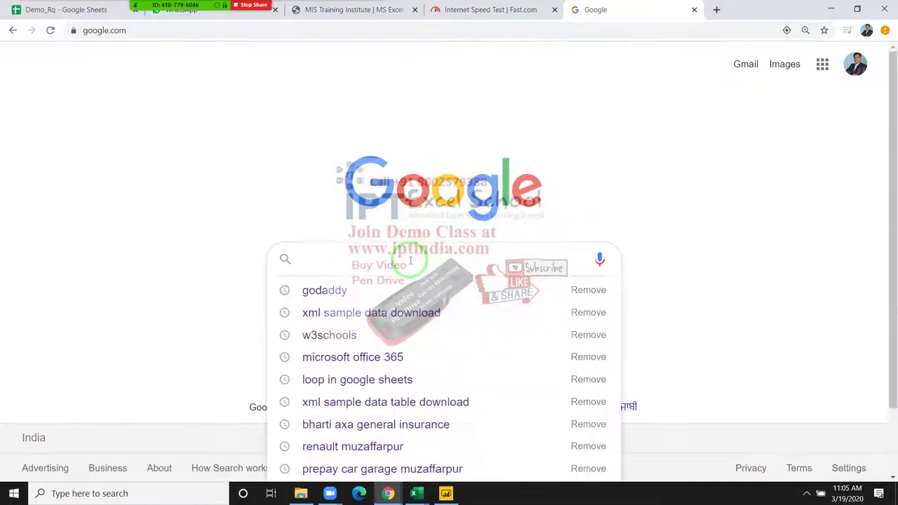
text(worl)
key(Down)
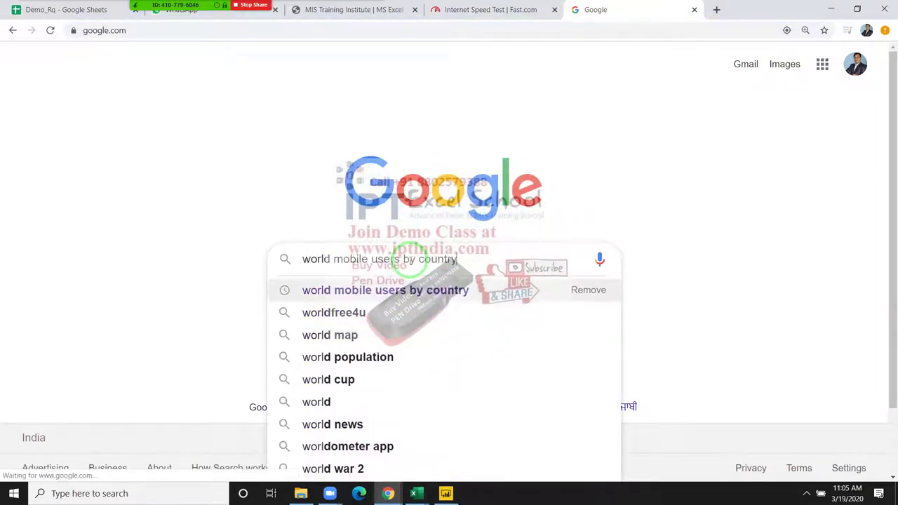
key(Return)
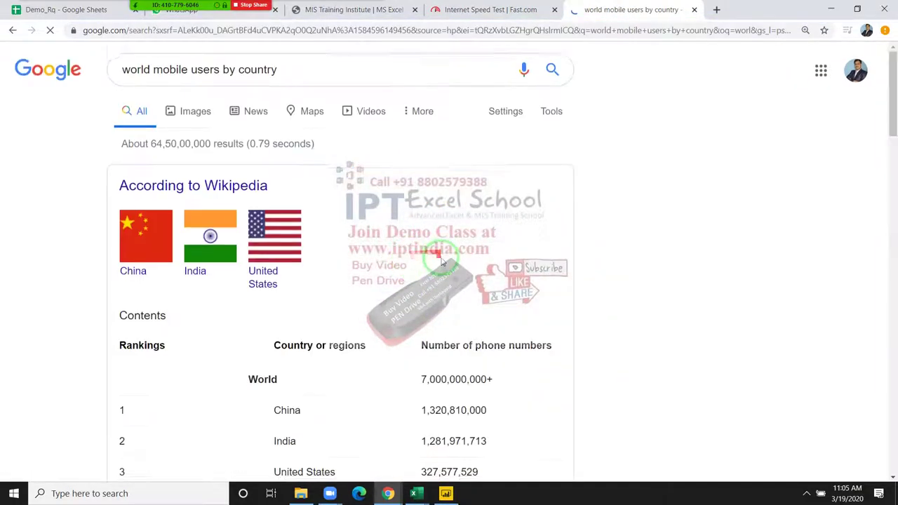
- Open Wikipedia's 'List of countries by number of mobile phones in use' and copy its URL
scroll(430, 288, down, 3)
scroll(430, 289, down, 2)
click(286, 266)
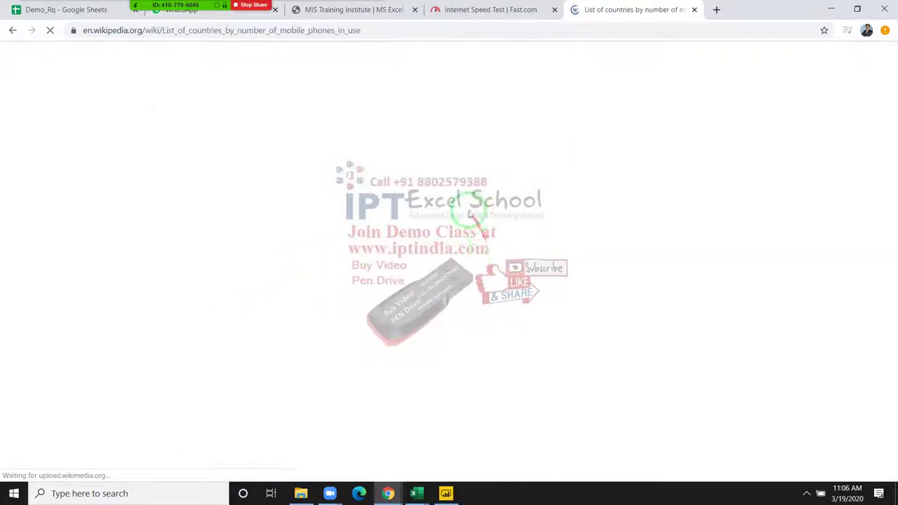
scroll(467, 210, down, 3)
scroll(463, 214, down, 4)
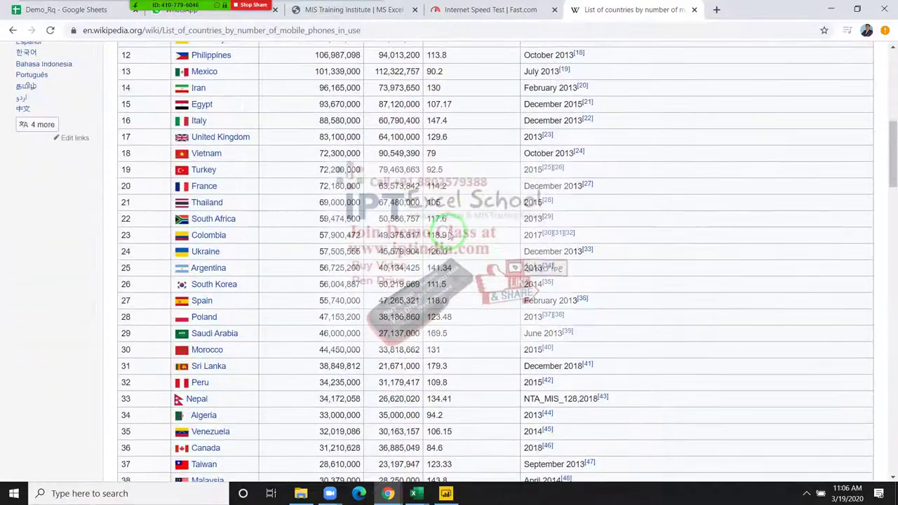
scroll(446, 227, down, 3)
scroll(447, 226, down, 1)
scroll(446, 226, down, 2)
scroll(446, 228, down, 3)
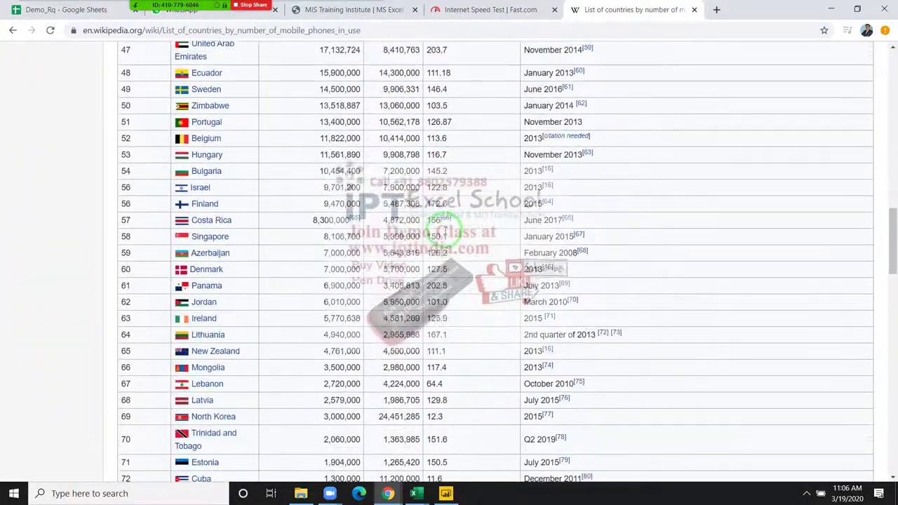
scroll(444, 232, down, 3)
scroll(445, 232, up, 3)
scroll(444, 232, up, 3)
scroll(442, 225, up, 6)
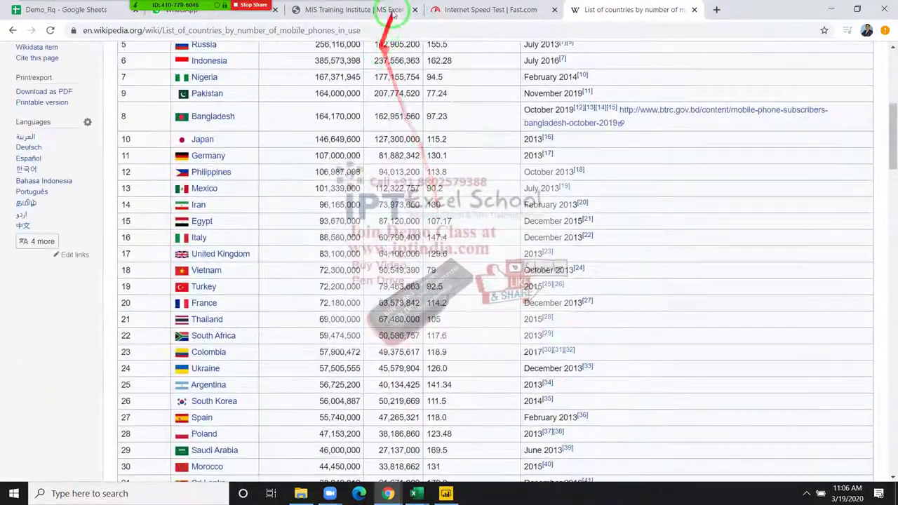
click(388, 26)
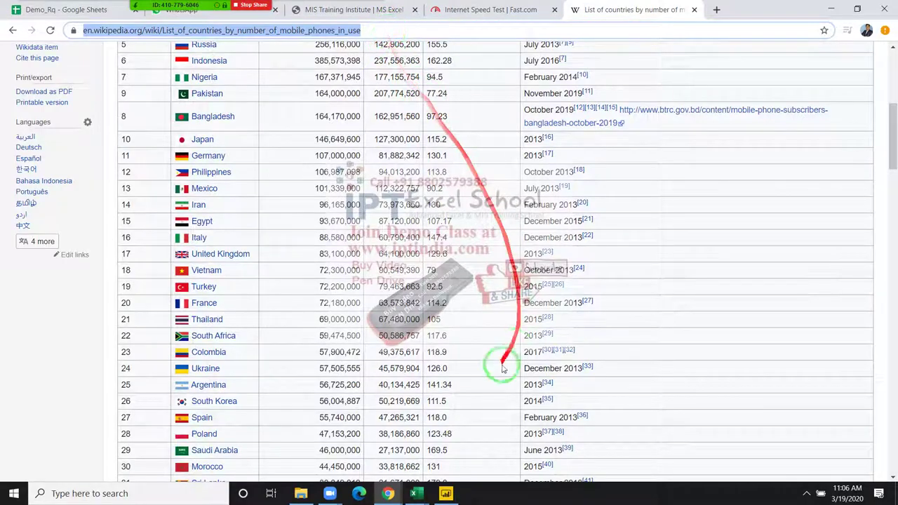
click(446, 493)
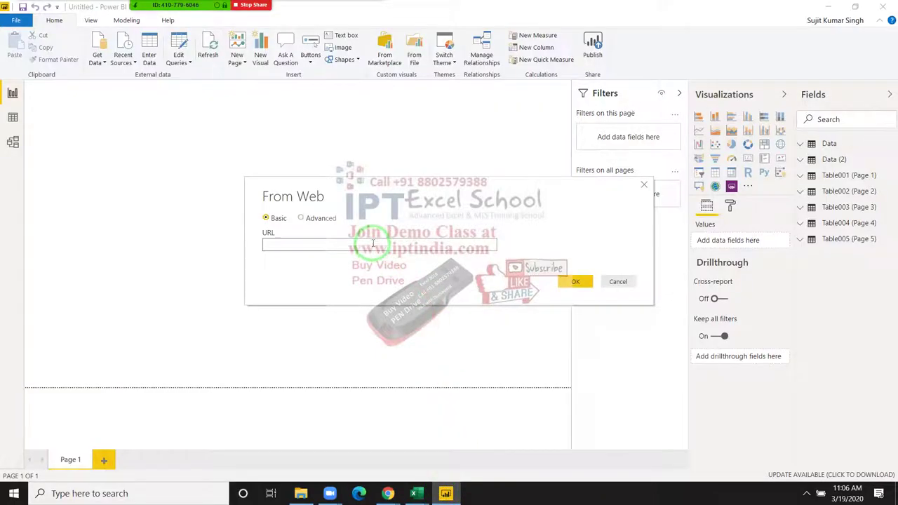
- Paste the Wikipedia URL into From Web and preview Document, Table 0 and Table 1 in Navigator
key(ctrl+v)
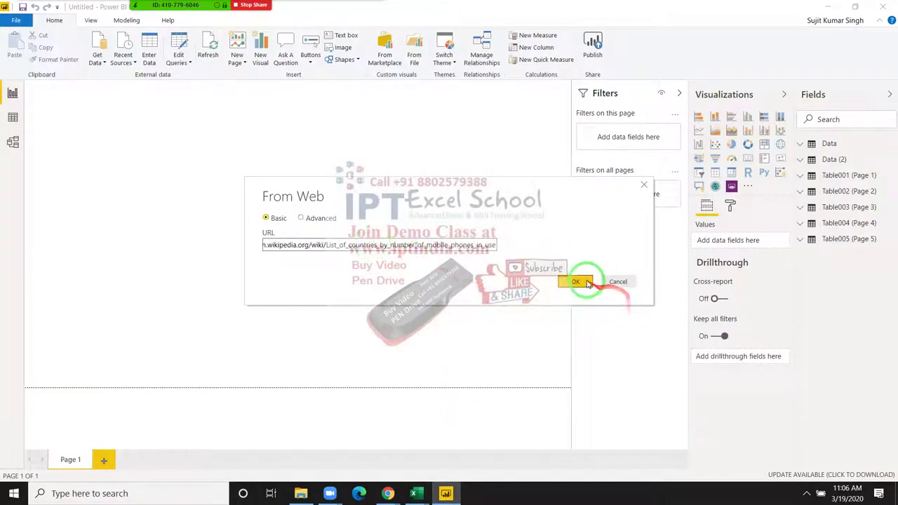
click(583, 282)
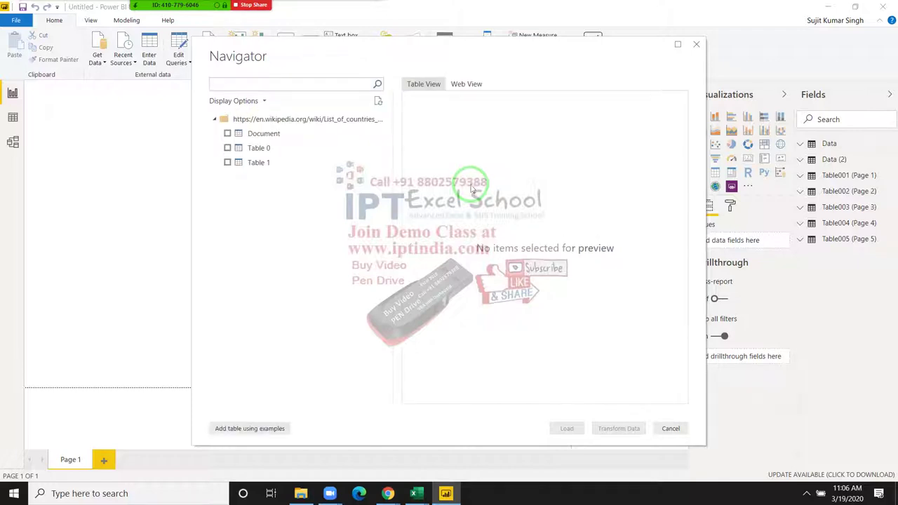
click(263, 136)
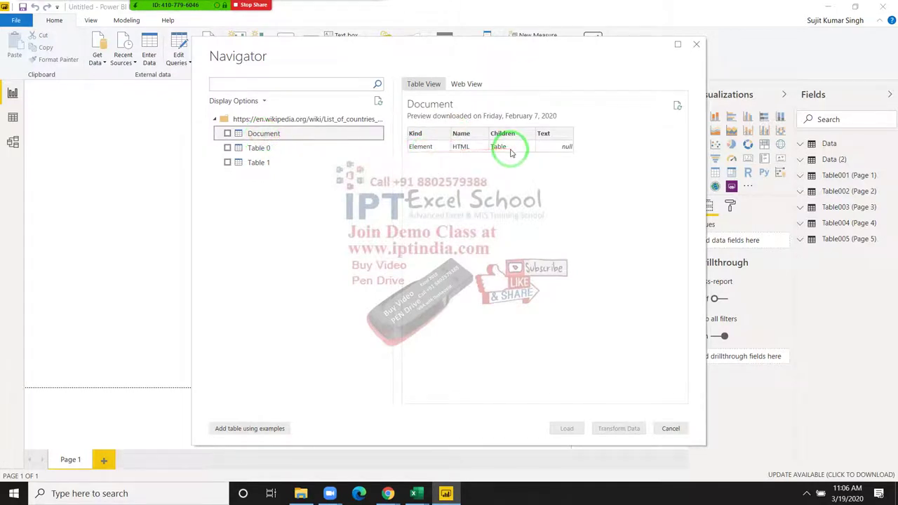
click(242, 148)
click(250, 162)
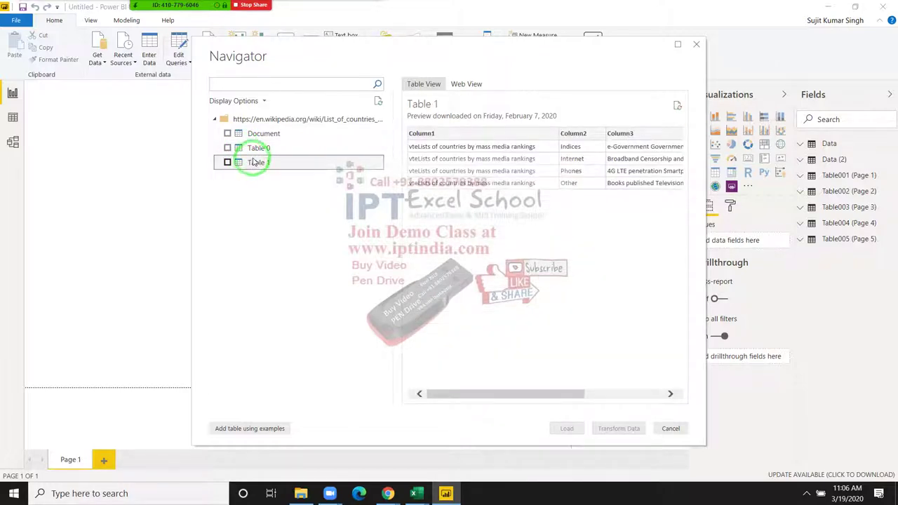
click(387, 494)
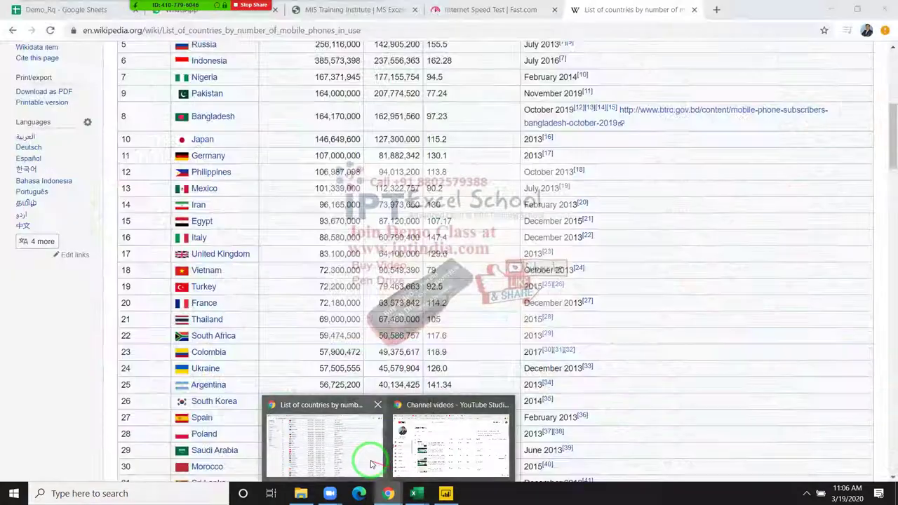
- Scroll to the bottom of the Wikipedia mobile-phones table in Chrome, then go back to Navigator
mouse_move(387, 494)
click(371, 457)
scroll(401, 379, down, 3)
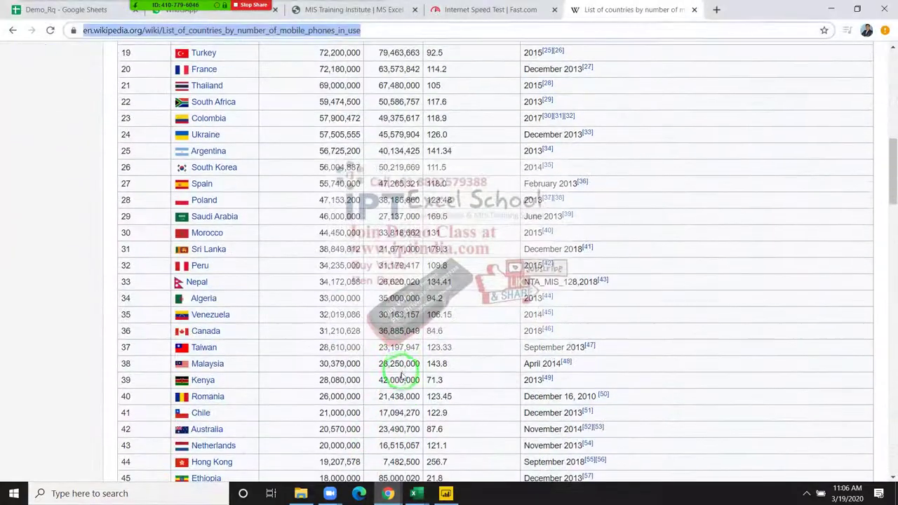
scroll(401, 379, up, 8)
scroll(130, 121, down, 2)
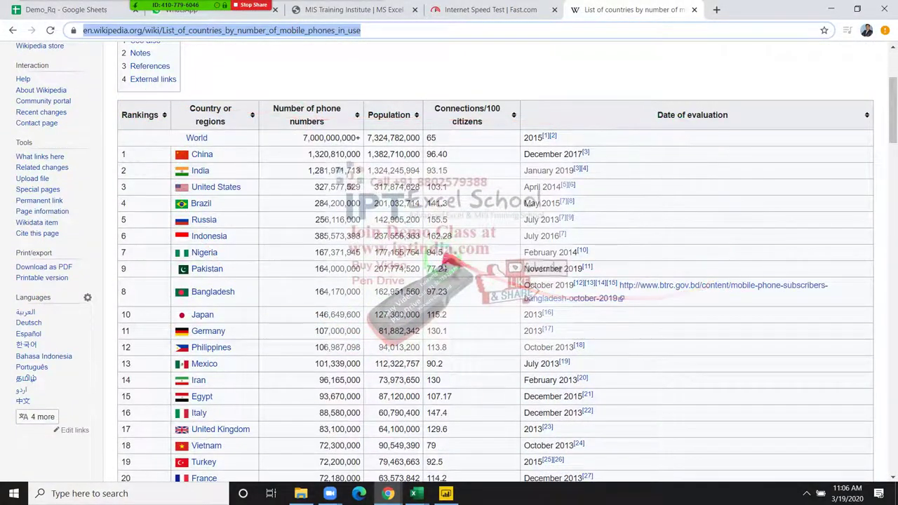
scroll(444, 268, up, 2)
scroll(439, 286, down, 10)
scroll(441, 280, down, 15)
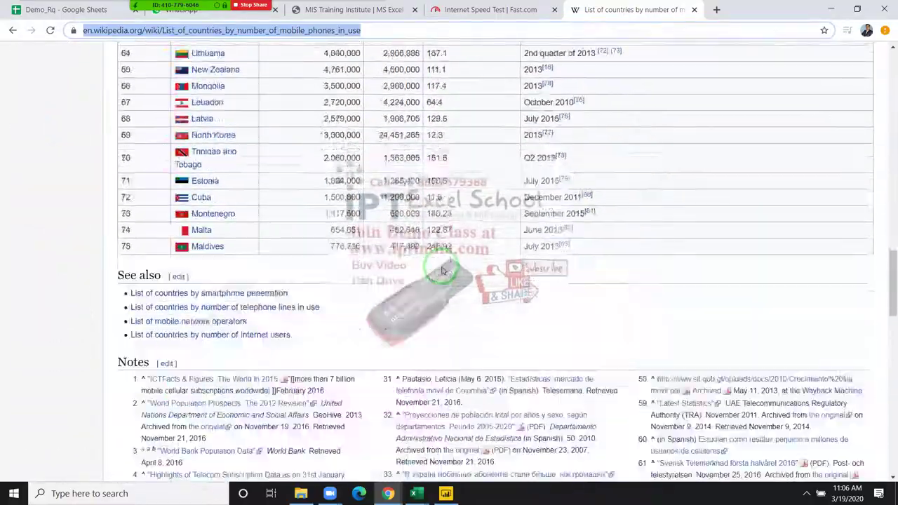
scroll(442, 276, down, 10)
scroll(442, 271, down, 5)
scroll(442, 271, down, 2)
scroll(442, 271, up, 1)
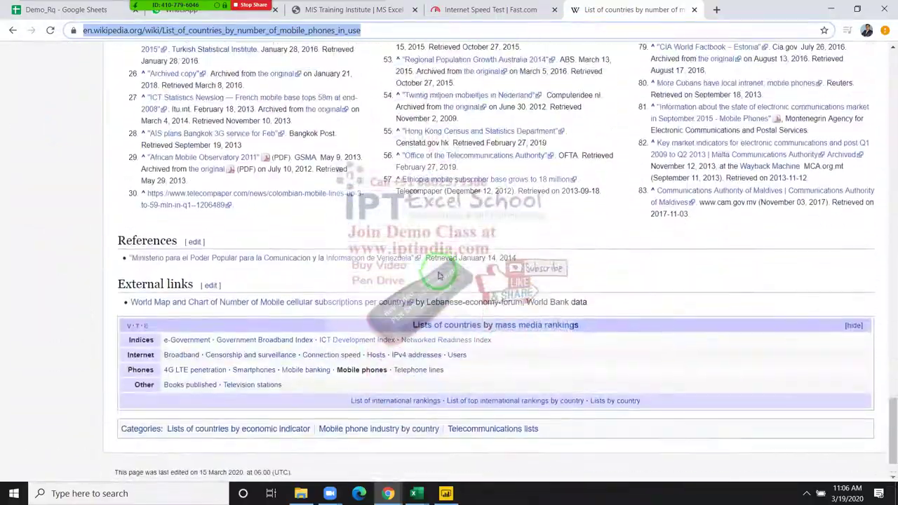
scroll(441, 272, up, 5)
scroll(440, 275, up, 5)
scroll(439, 275, up, 3)
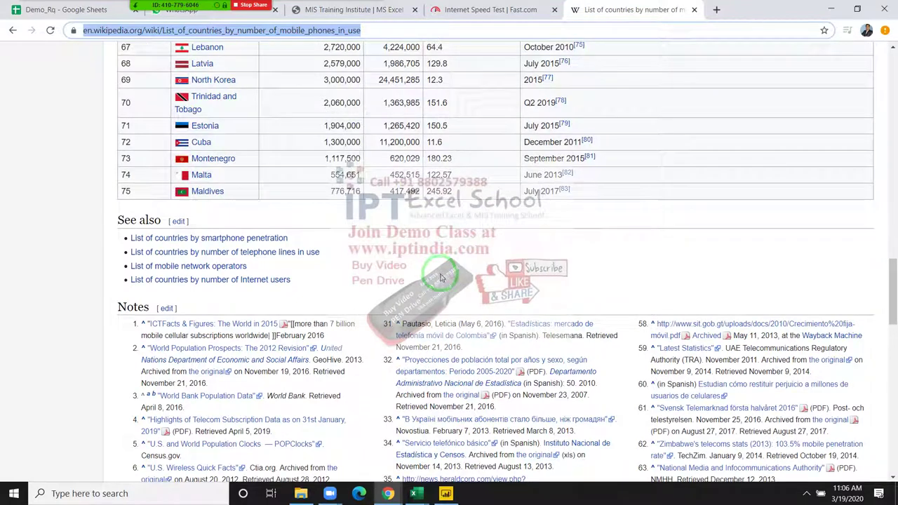
key(alt+Tab)
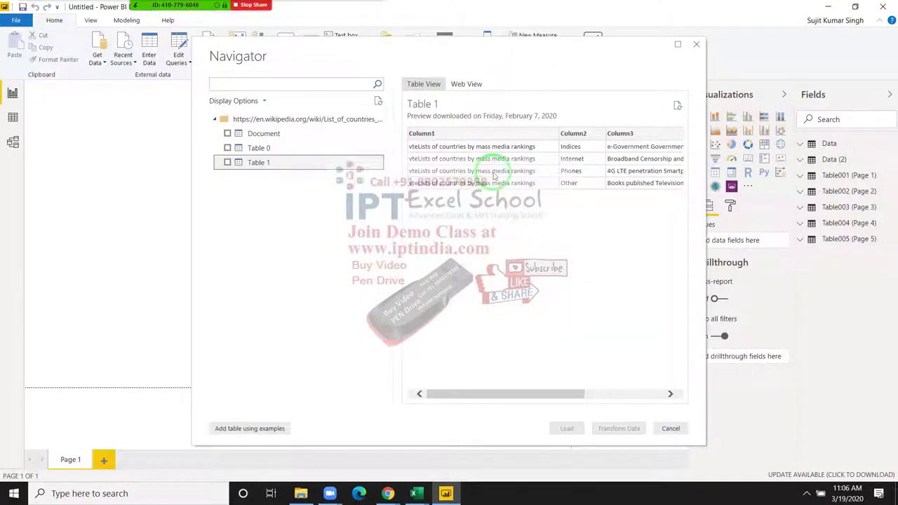
- Preview Table 0 in Navigator, check it, and load it into the report
click(268, 148)
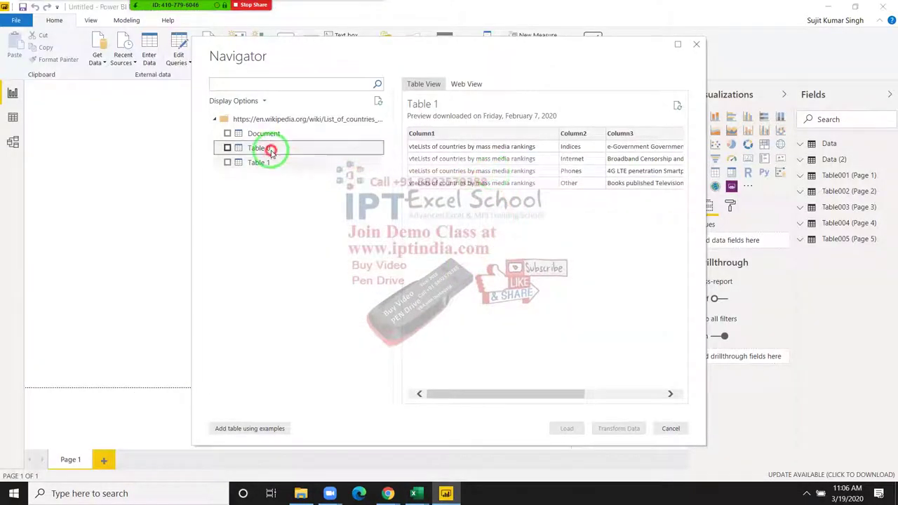
click(227, 148)
click(560, 429)
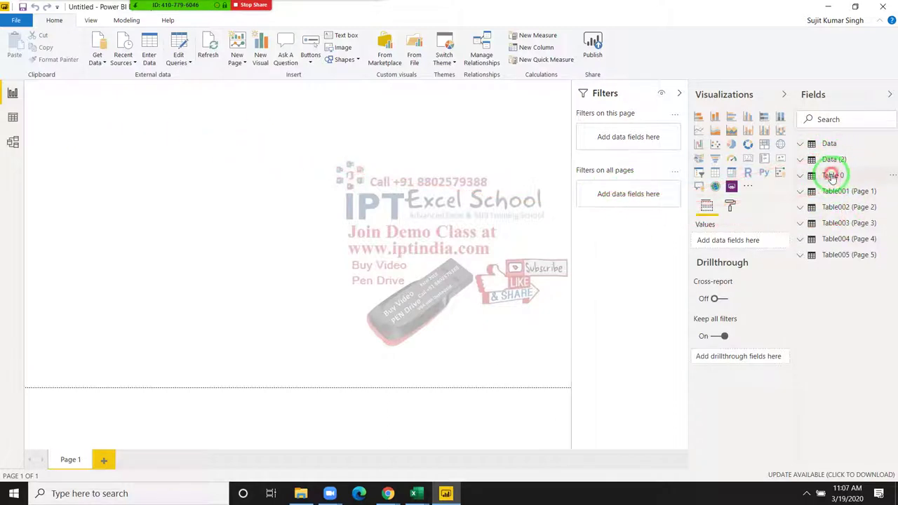
- Browse Table 0's 76 rows of country phone and population data in Data view
click(832, 176)
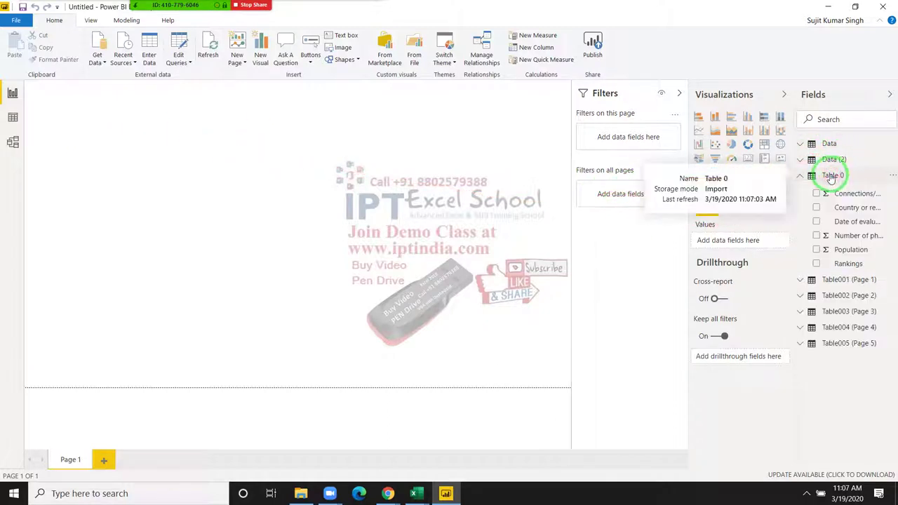
click(13, 120)
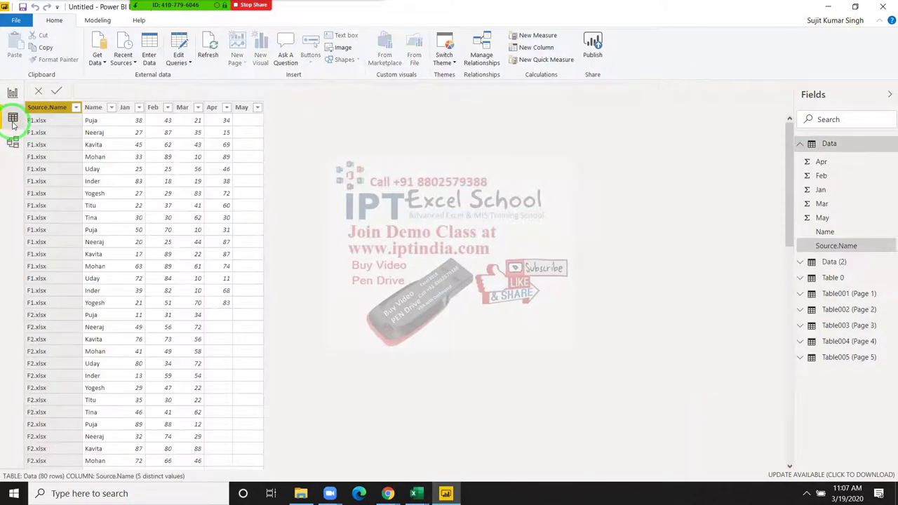
click(830, 277)
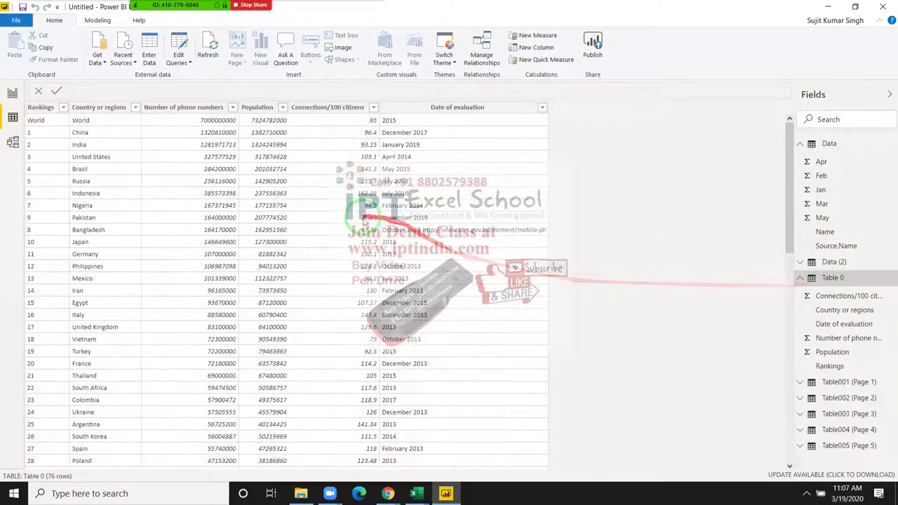
scroll(266, 288, down, 4)
scroll(273, 260, up, 4)
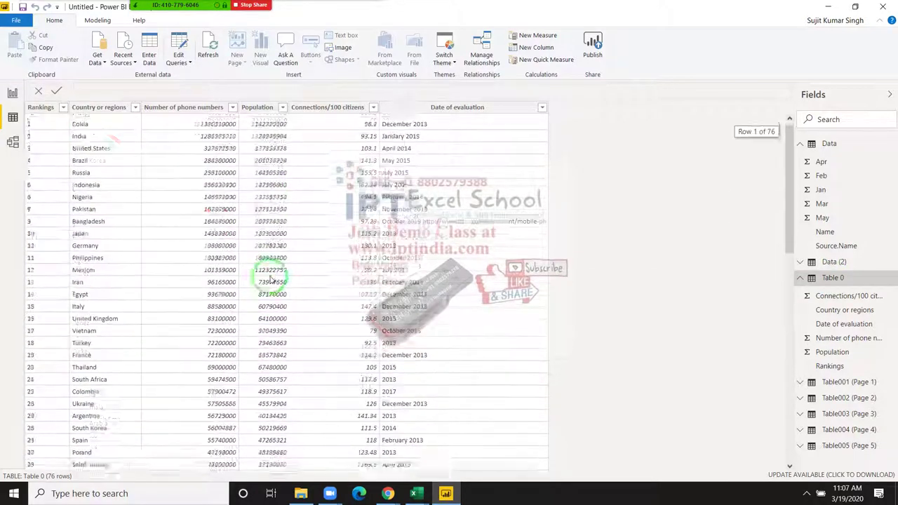
scroll(210, 210, up, 1)
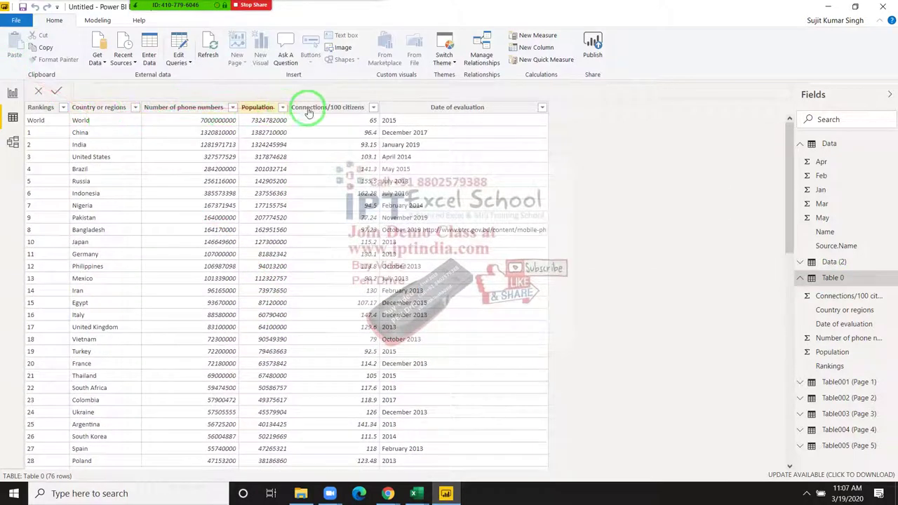
scroll(554, 211, down, 2)
scroll(554, 214, up, 1)
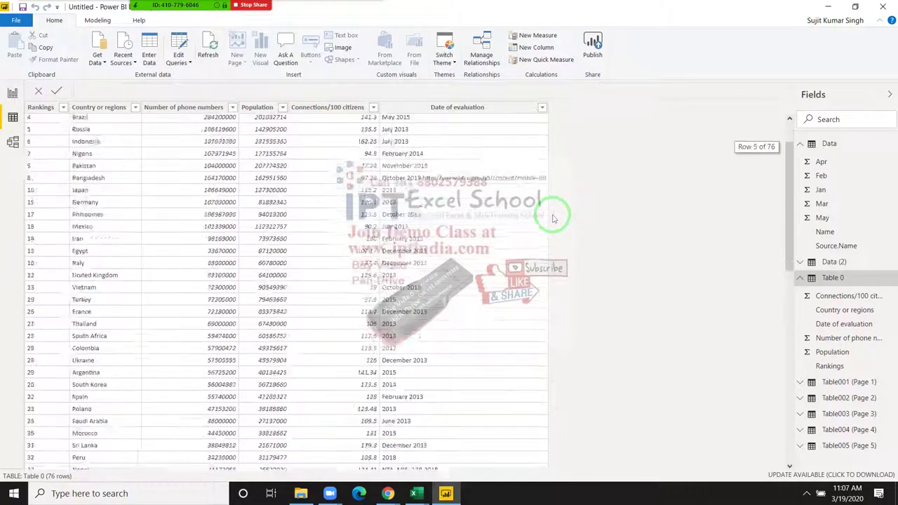
scroll(553, 217, up, 2)
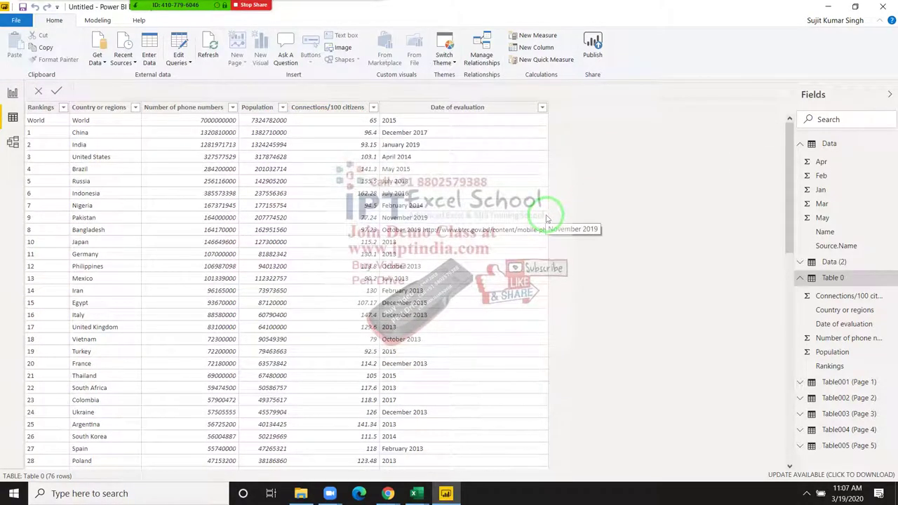
scroll(546, 219, down, 8)
scroll(546, 220, down, 4)
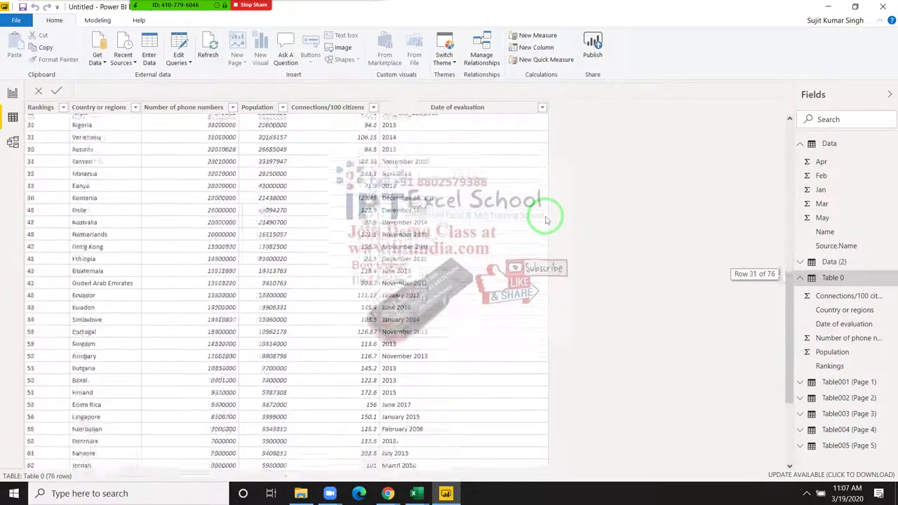
scroll(547, 219, down, 2)
scroll(547, 220, down, 2)
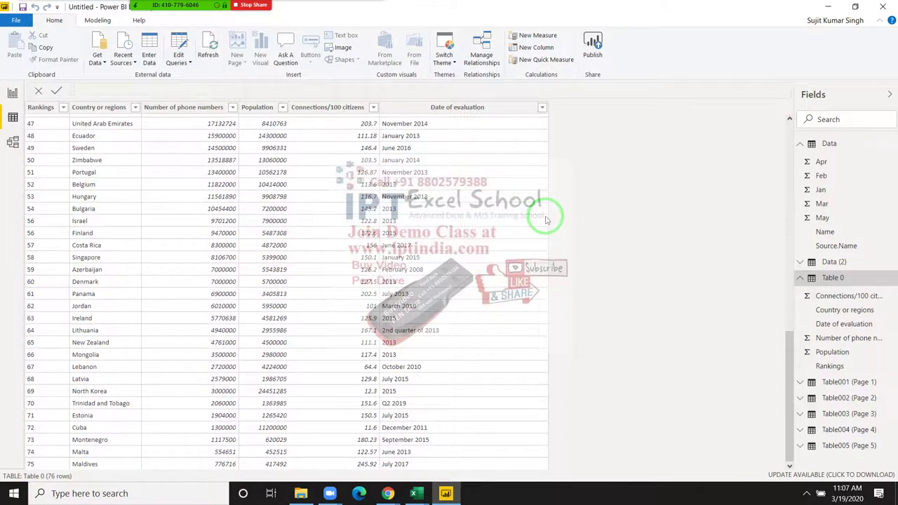
scroll(546, 220, up, 5)
scroll(547, 220, up, 10)
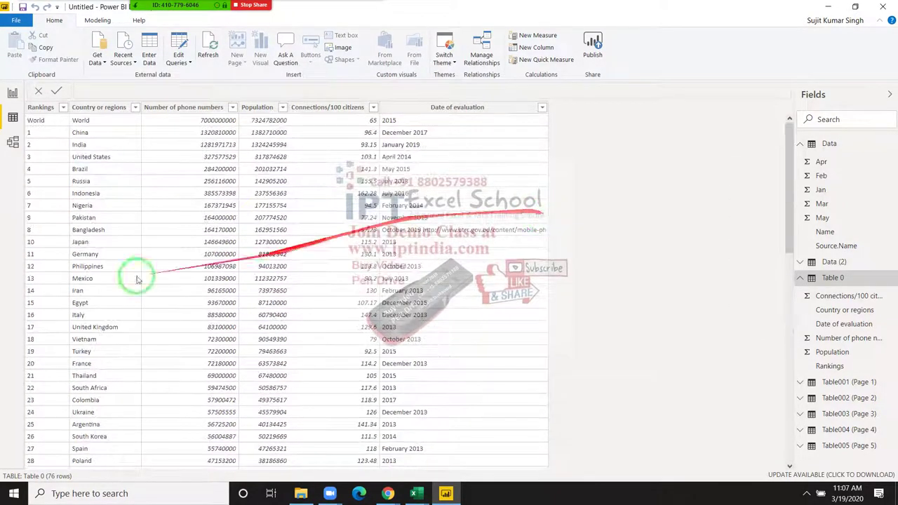
key(alt+Tab)
key(alt+Tab)
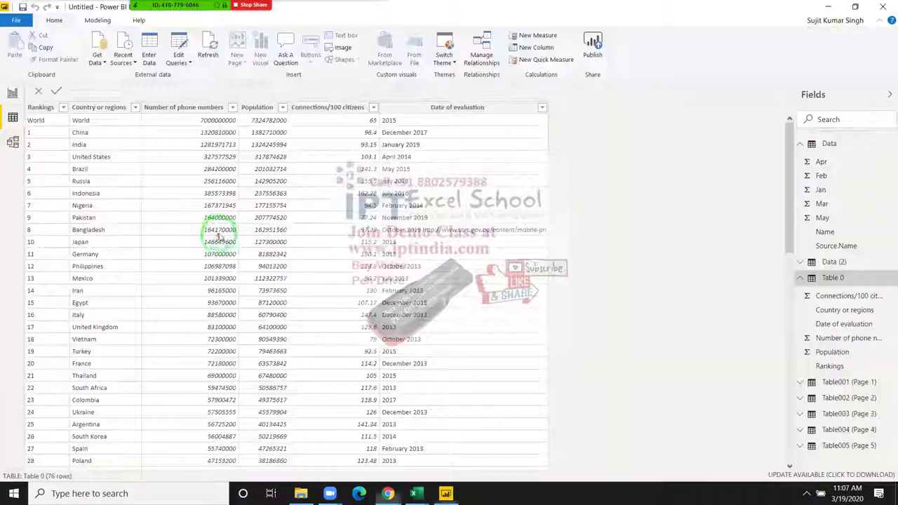
- Create a Blank Query from the Other category of Get Data's full connector list
click(97, 58)
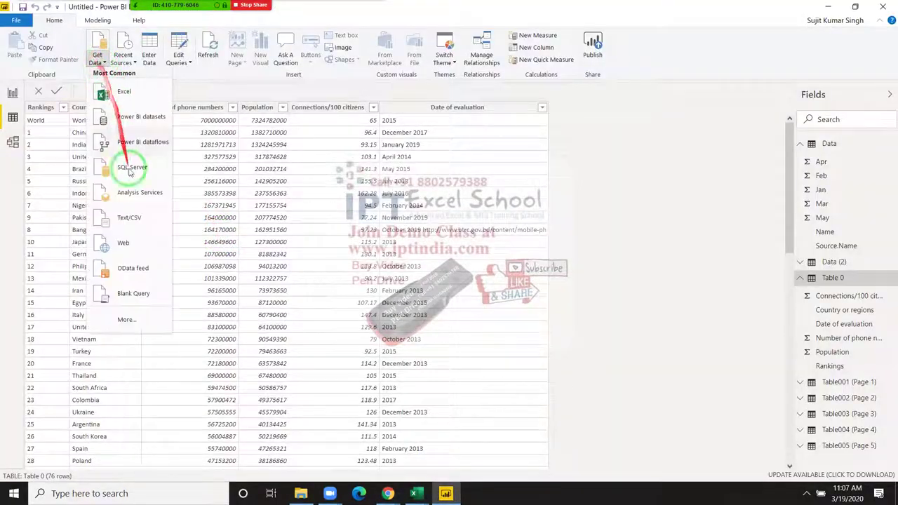
click(129, 317)
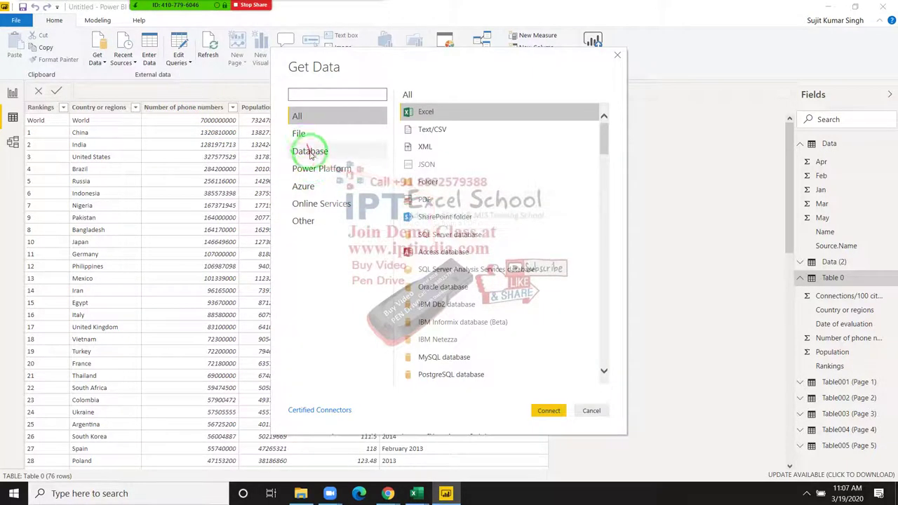
click(303, 220)
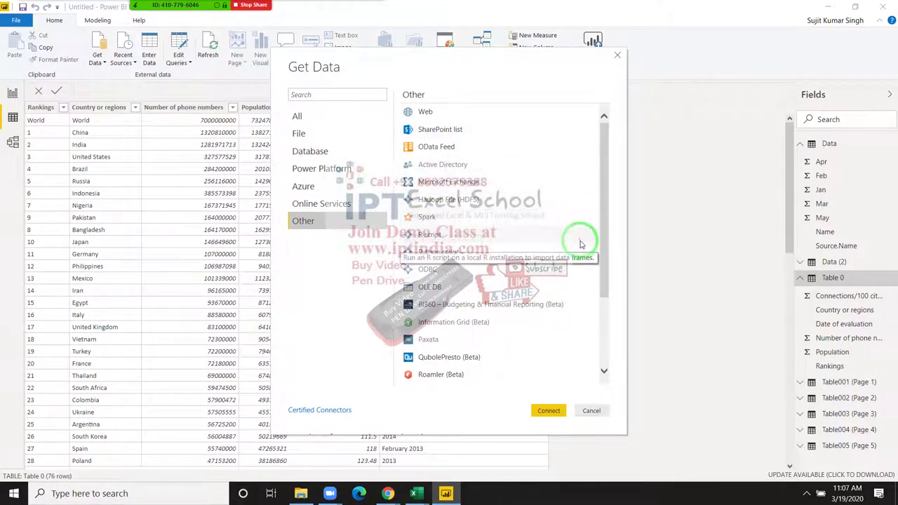
scroll(577, 241, down, 2)
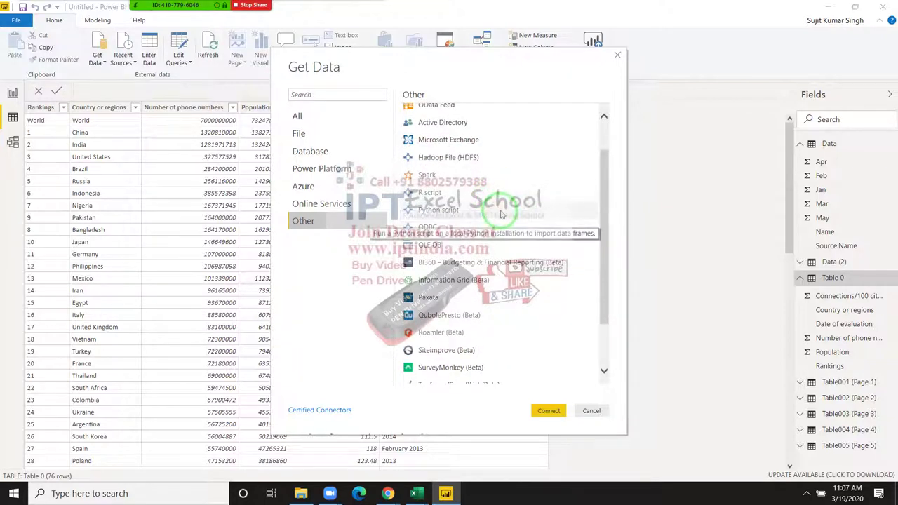
scroll(449, 210, down, 2)
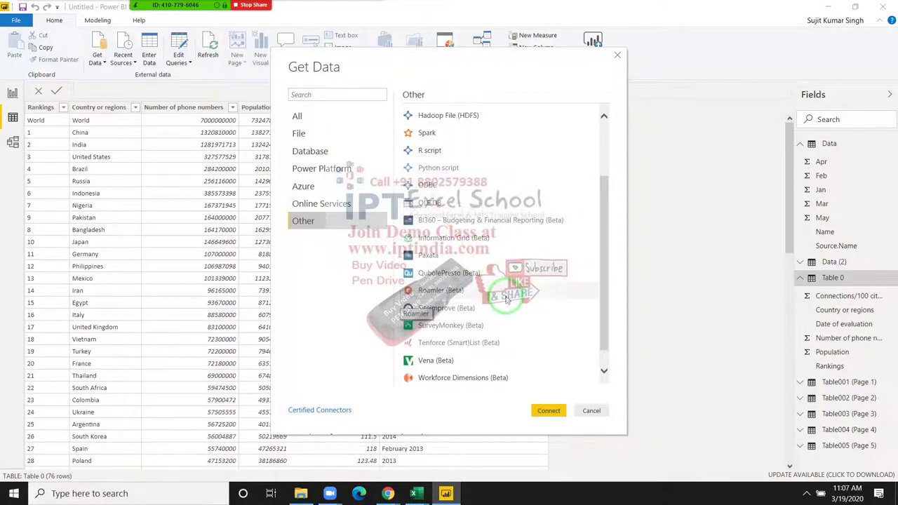
scroll(504, 300, down, 1)
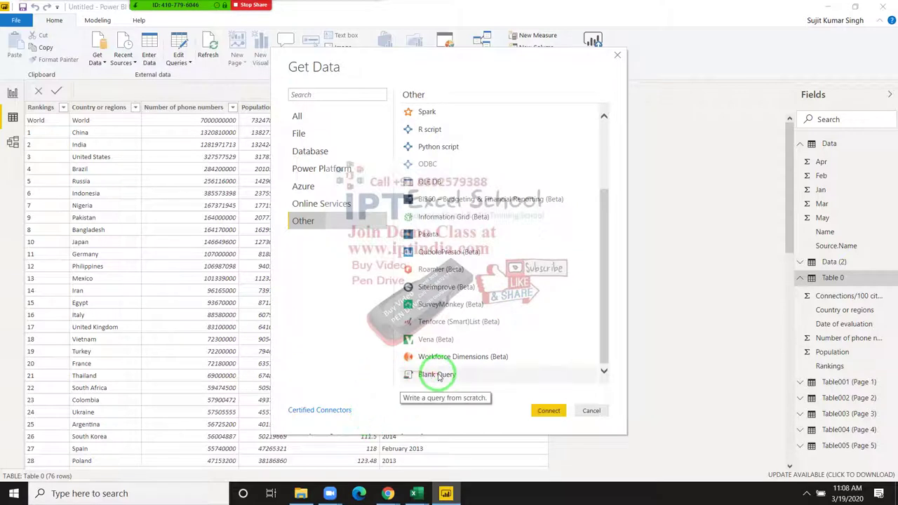
click(412, 374)
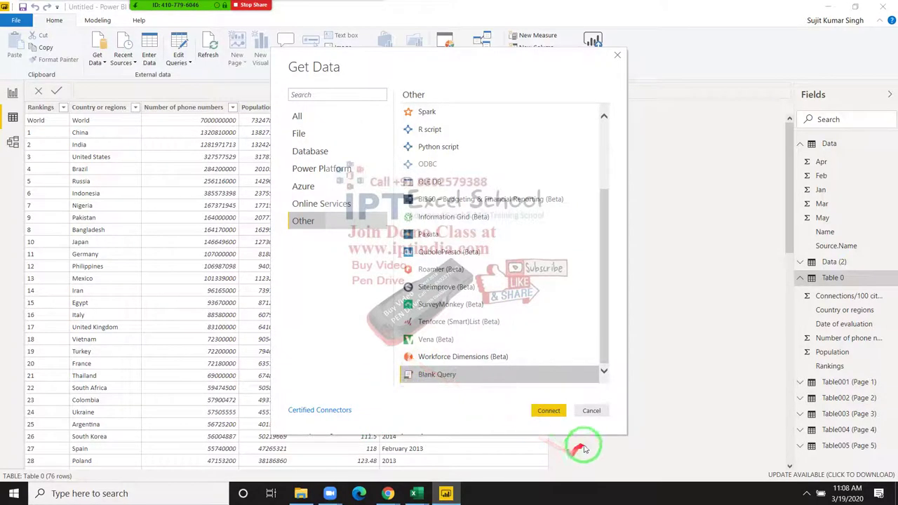
click(549, 411)
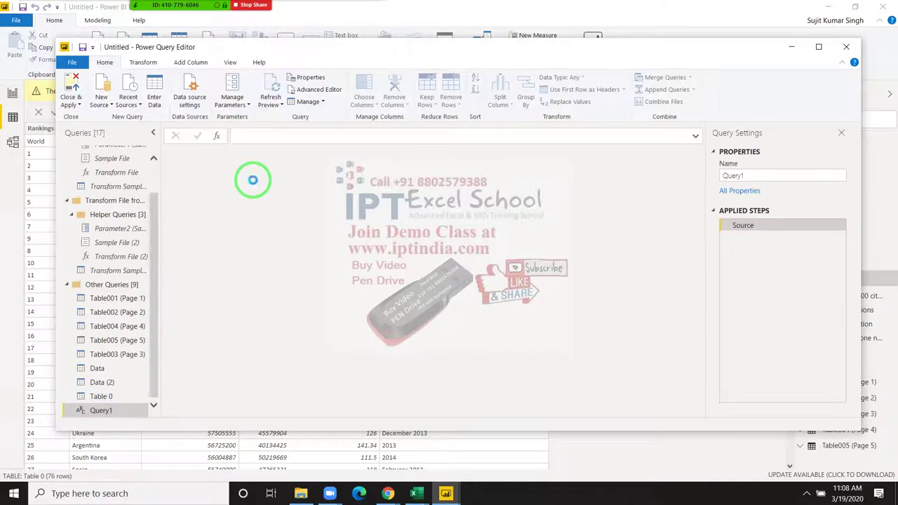
drag(237, 184, 391, 122)
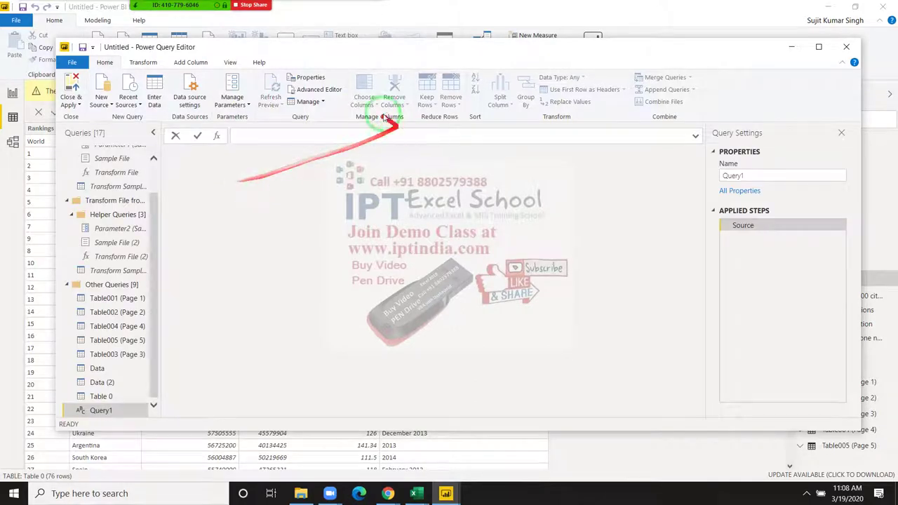
mouse_move(343, 171)
mouse_down()
mouse_move(261, 189)
mouse_move(171, 278)
mouse_up()
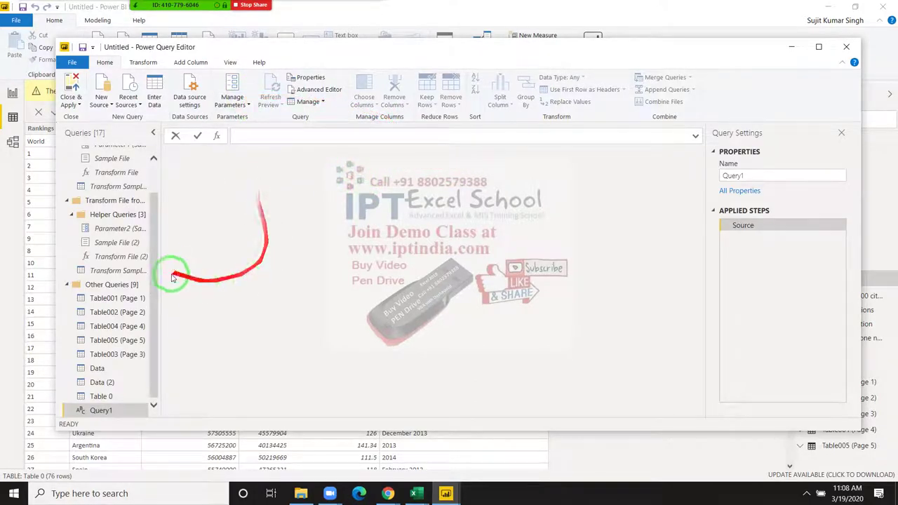
drag(155, 239, 147, 185)
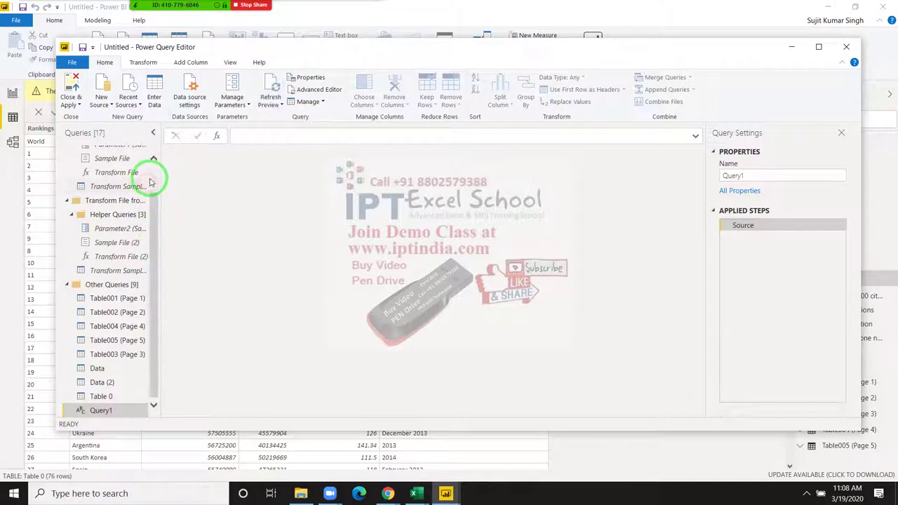
scroll(148, 184, up, 1)
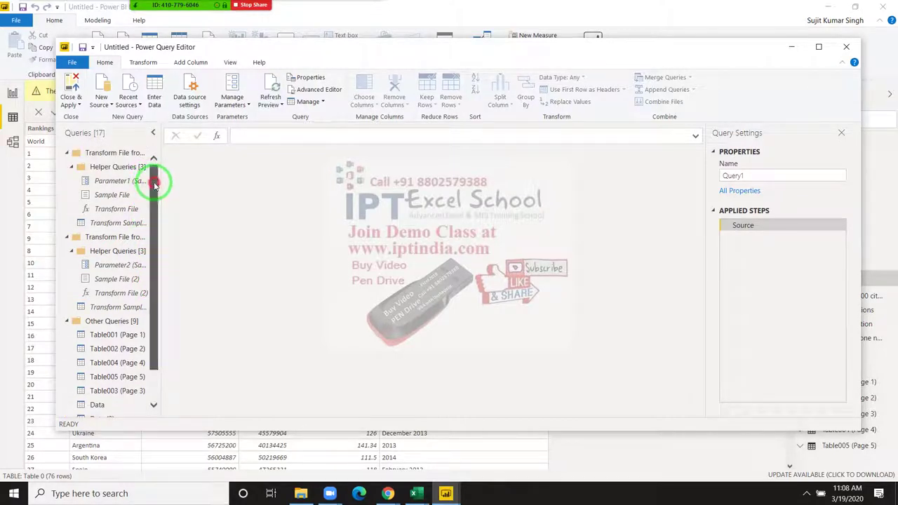
drag(155, 184, 156, 219)
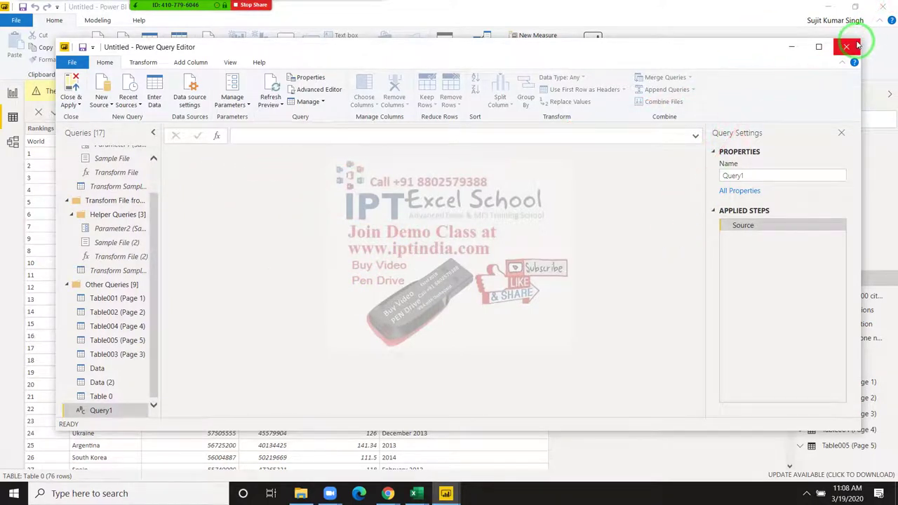
click(317, 139)
text(fi)
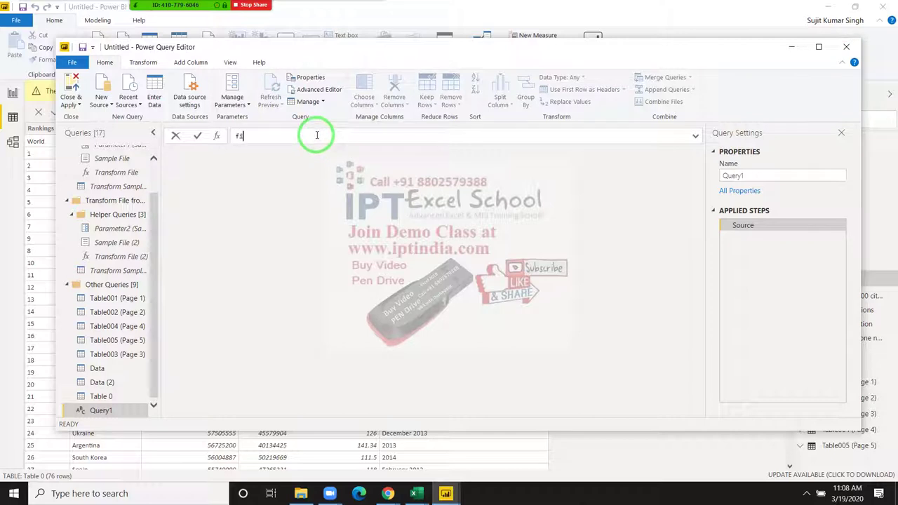
key(BackSpace)
key(BackSpace)
key(BackSpace)
text(F)
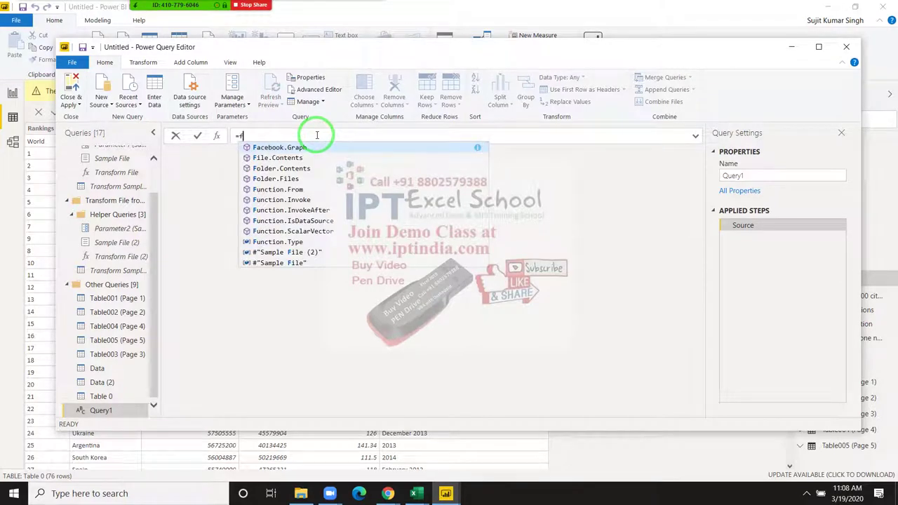
text(il)
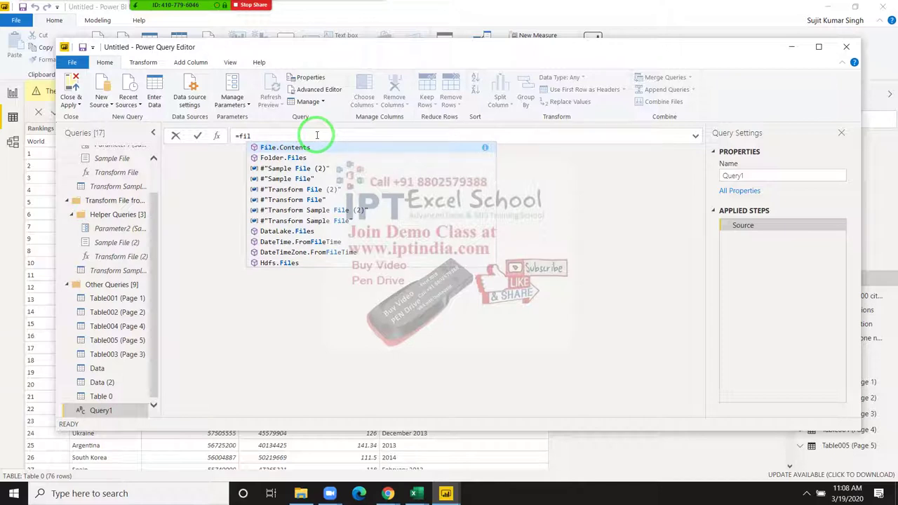
key(BackSpace)
key(BackSpace)
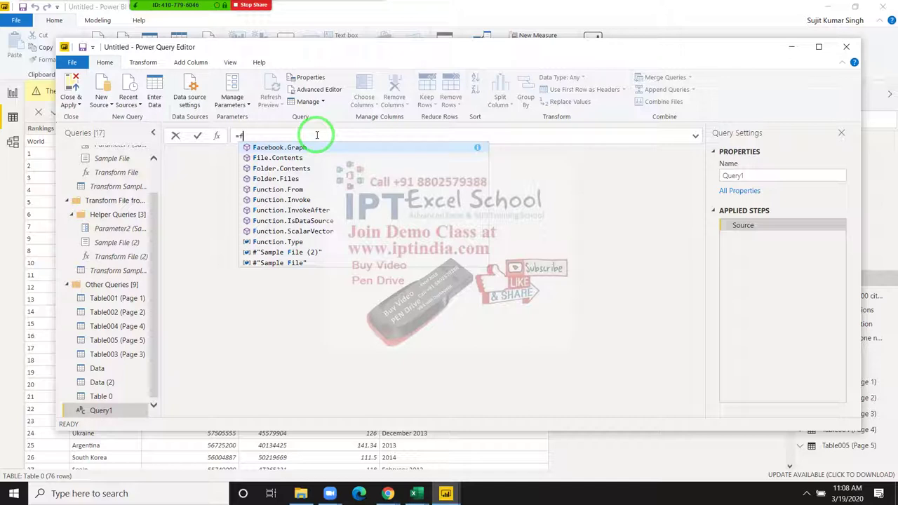
key(Down)
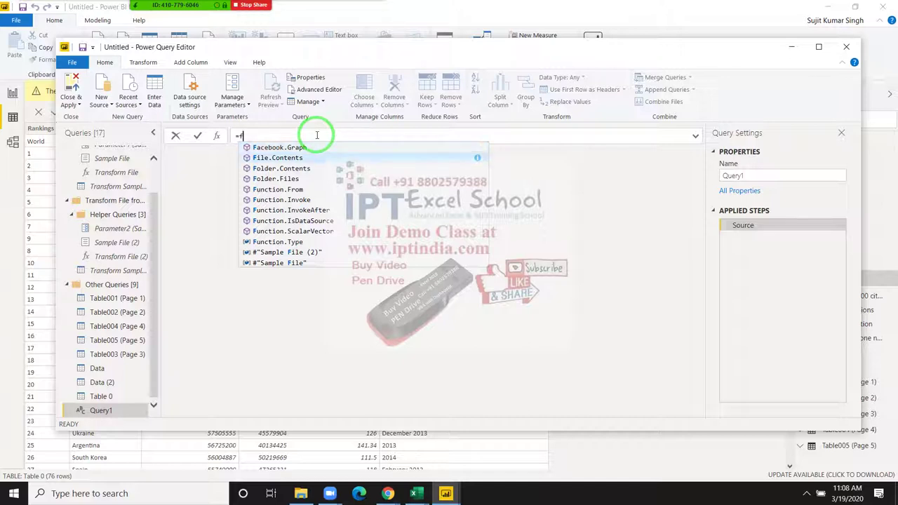
key(Down)
key(Down)
key(Down)
key(Down)
key(Down)
key(Down)
key(Down)
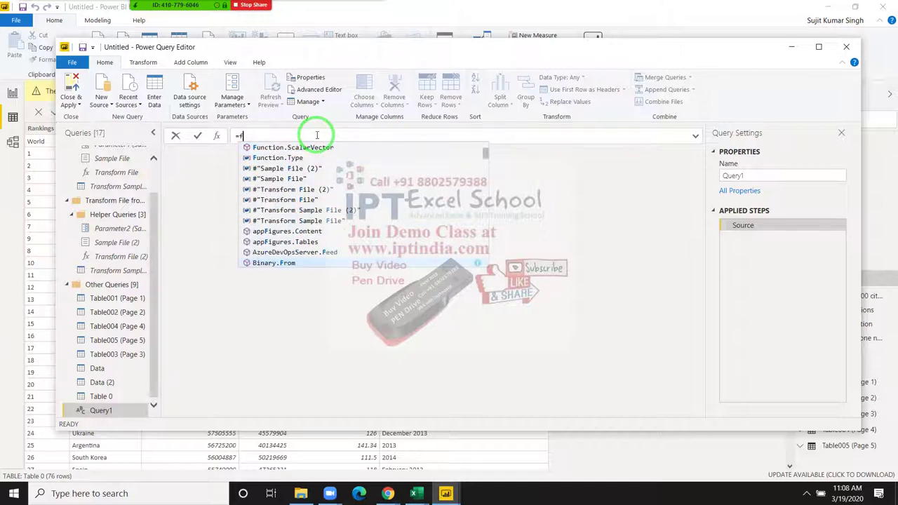
key(Down)
key(Down)
key(Down)
key(Down)
key(Down)
key(Down)
key(Down)
key(Down)
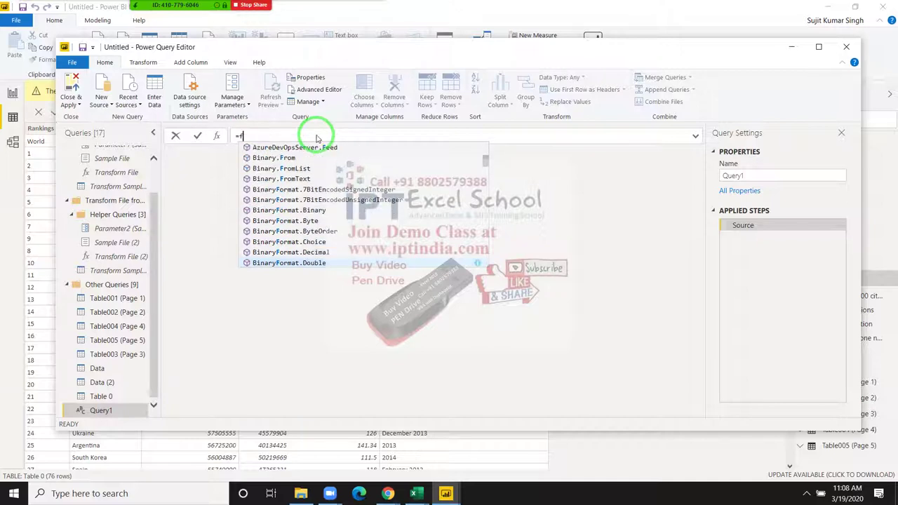
key(Down)
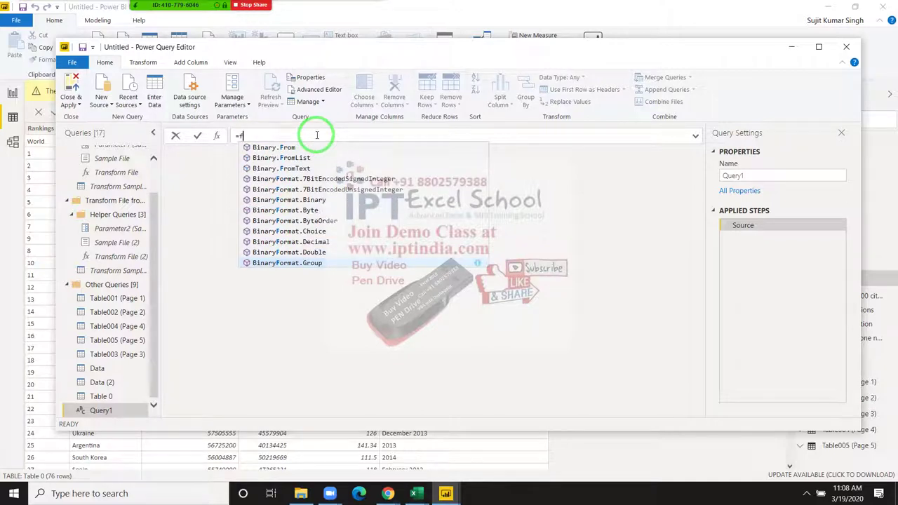
key(BackSpace)
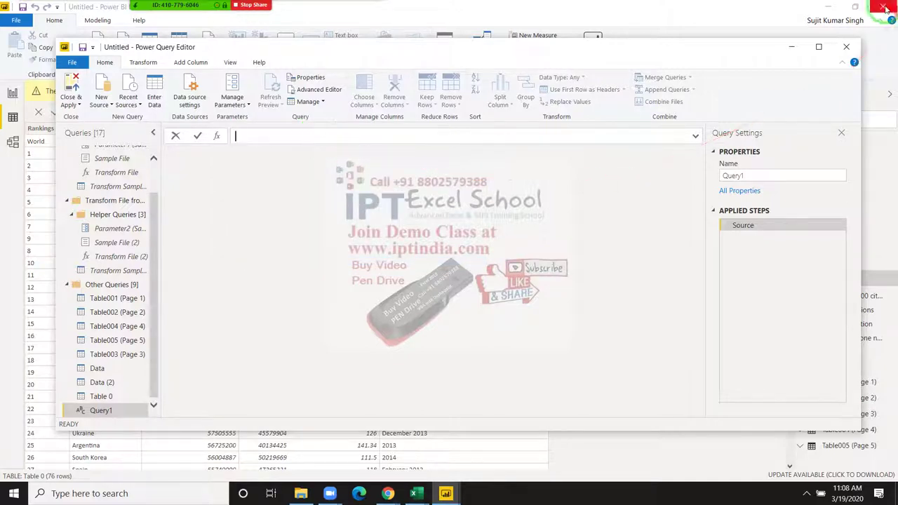
- Close Power Query Editor without applying changes and dismiss the pending-changes banner
click(856, 46)
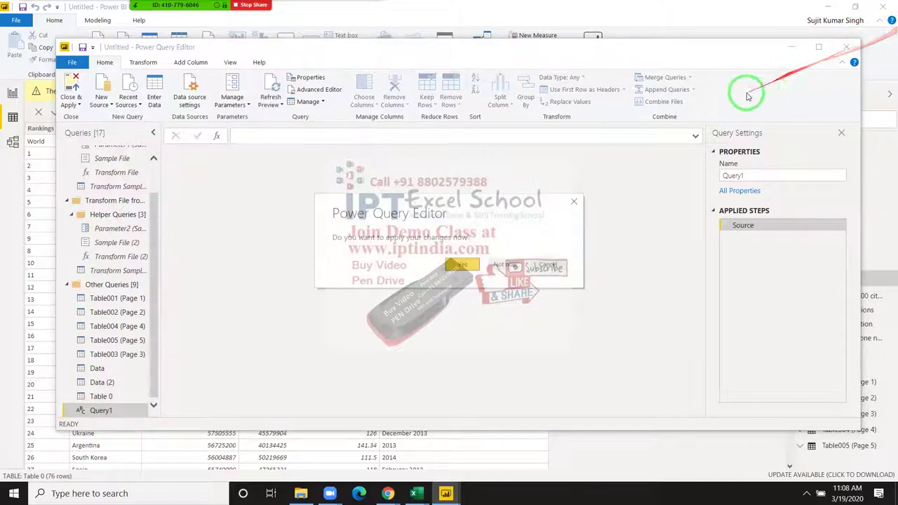
click(511, 264)
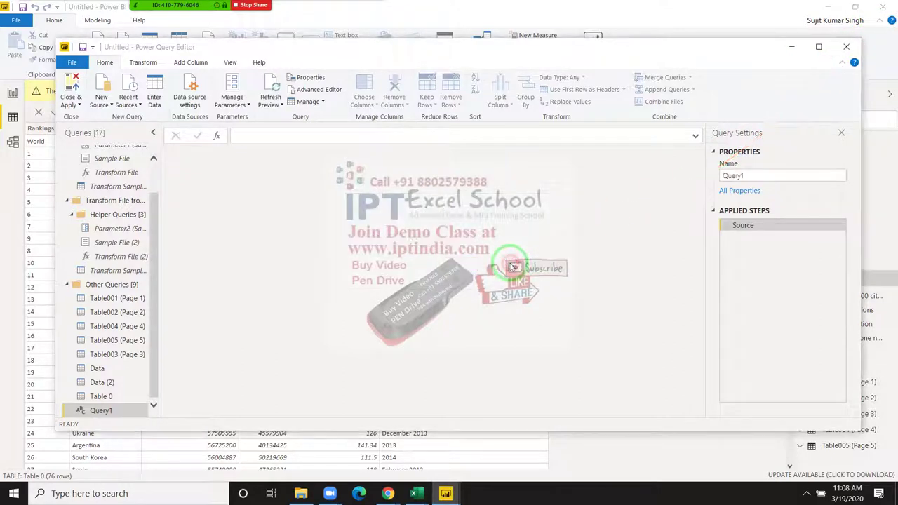
click(847, 47)
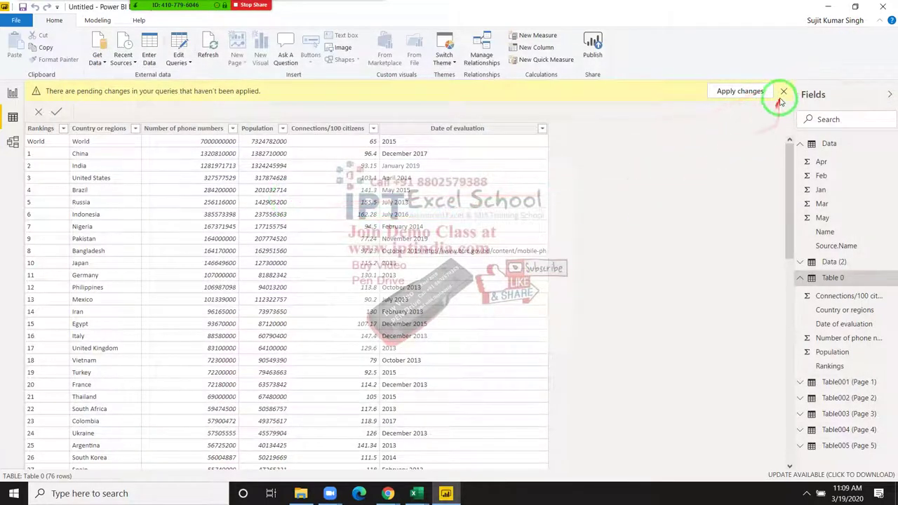
click(13, 93)
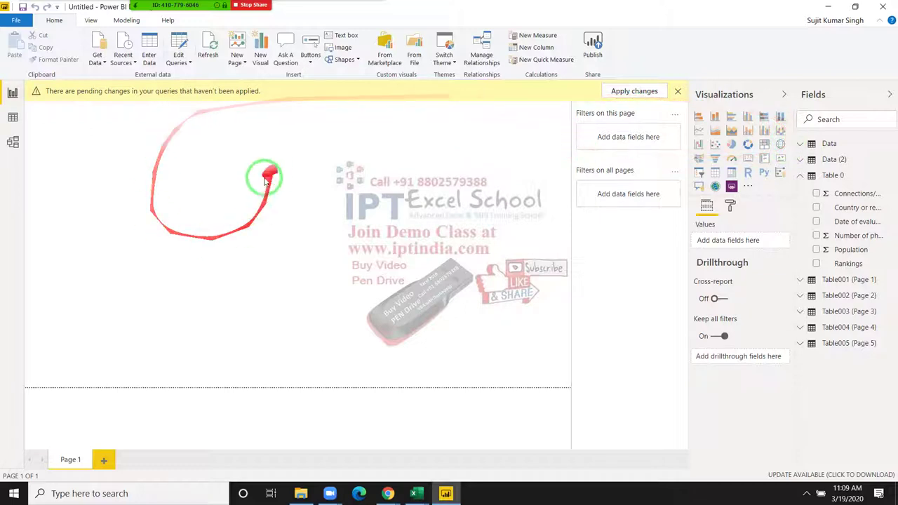
click(678, 91)
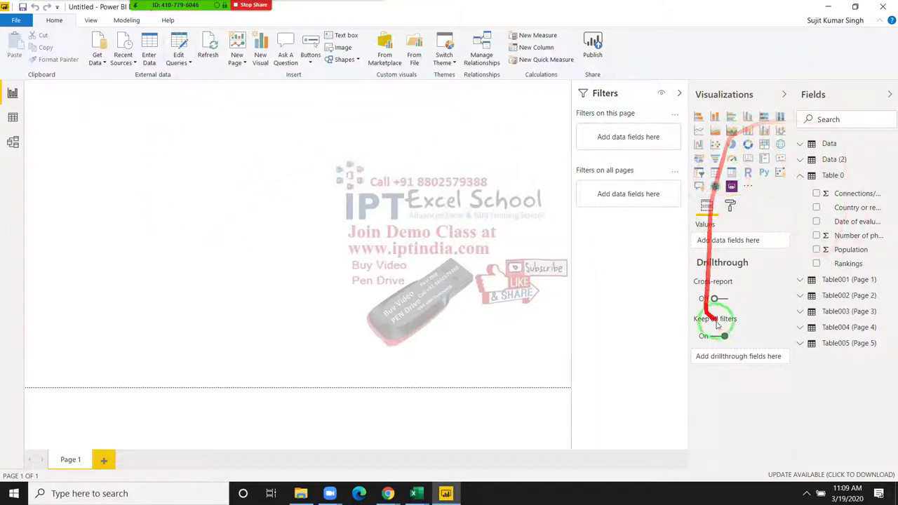
click(14, 121)
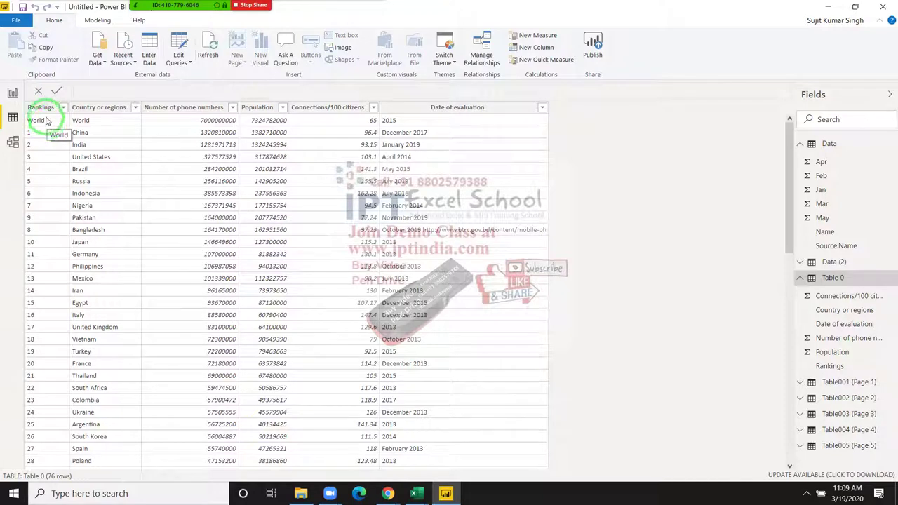
click(13, 92)
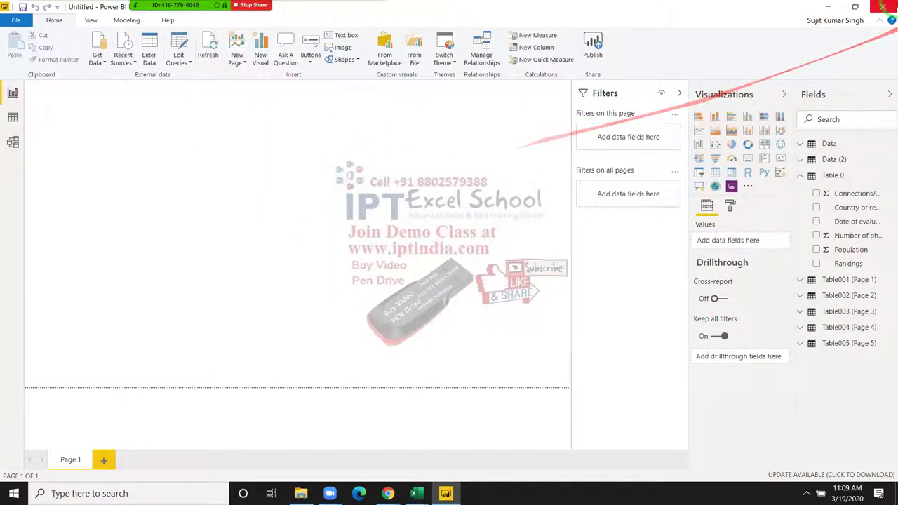
- Close Power BI Desktop with Don't Save, leaving the browser in front
click(879, 9)
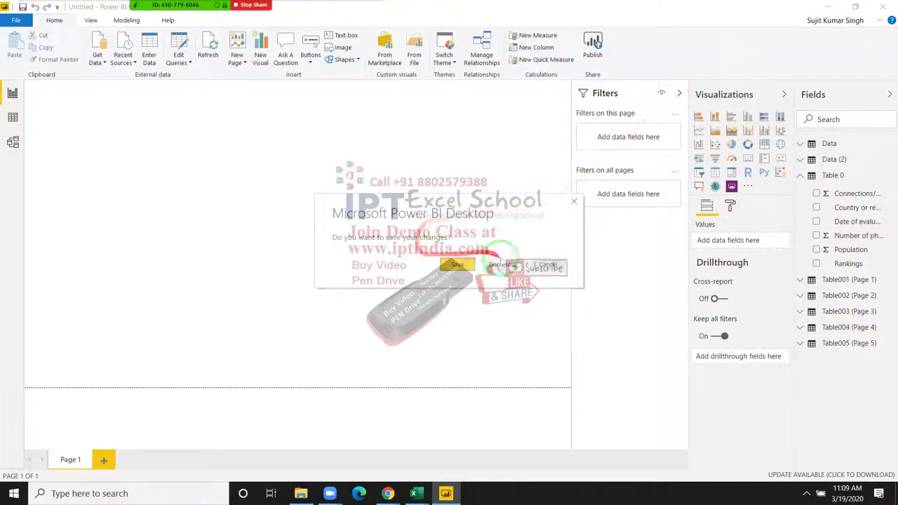
click(502, 270)
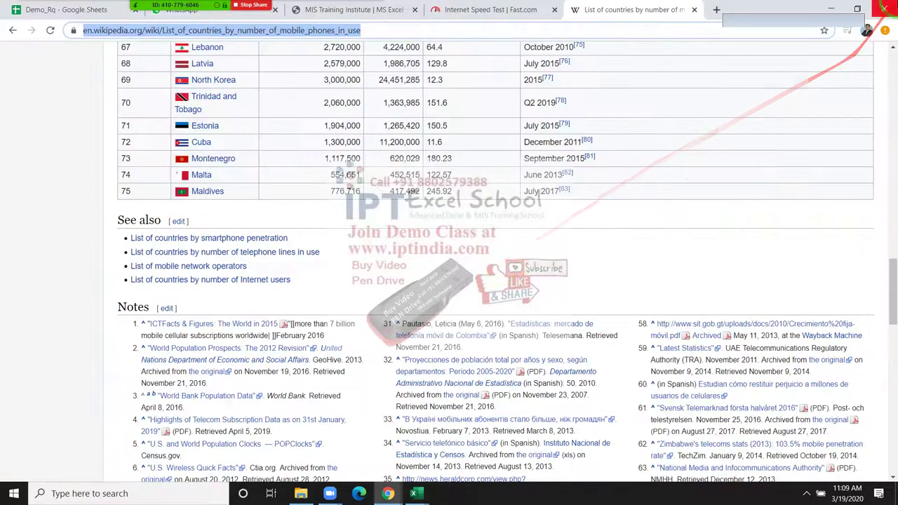
click(695, 10)
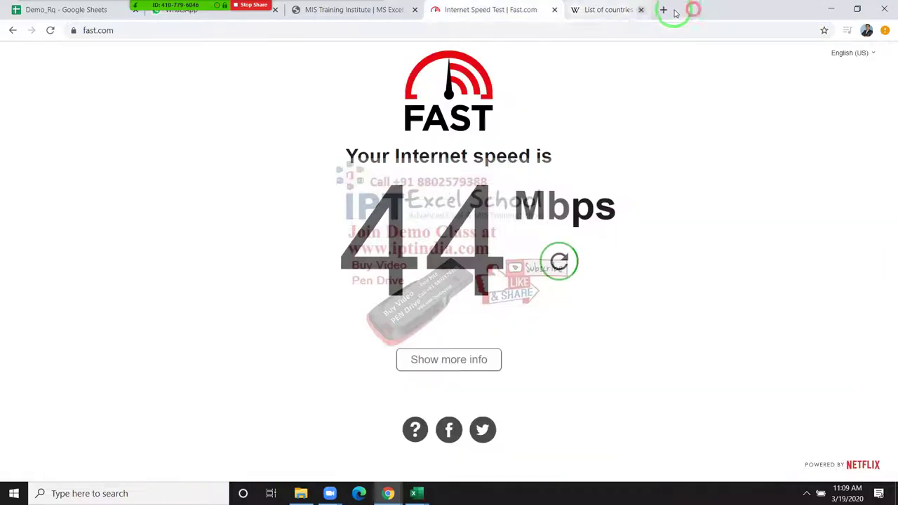
- Close the browser with Alt+F4 and refresh the desktop
key(alt+F4)
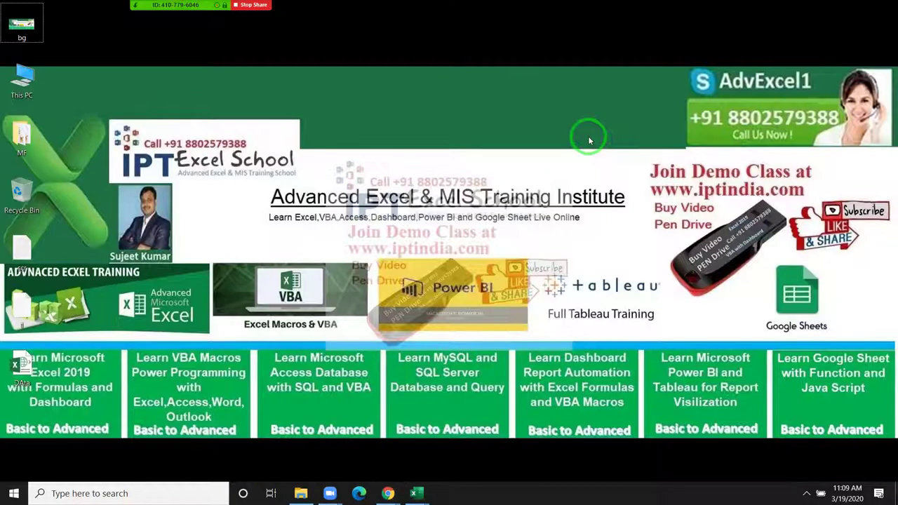
right_click(485, 75)
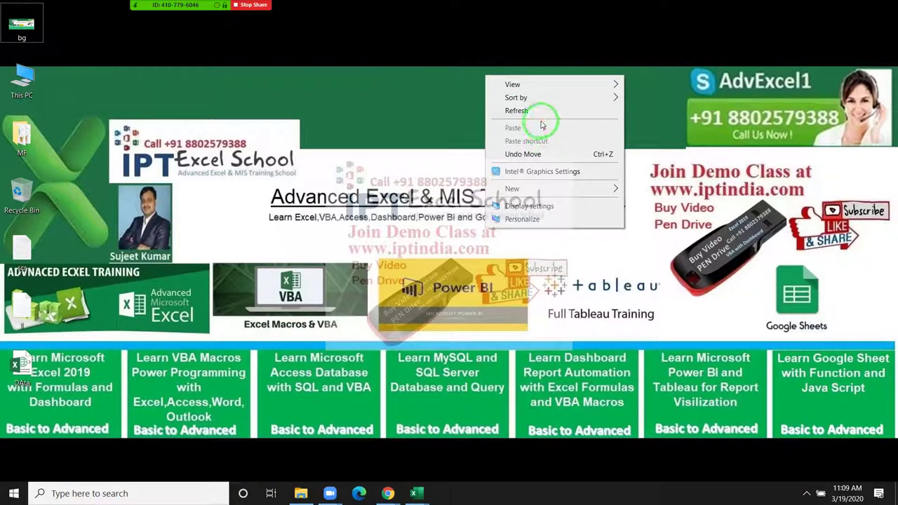
click(539, 119)
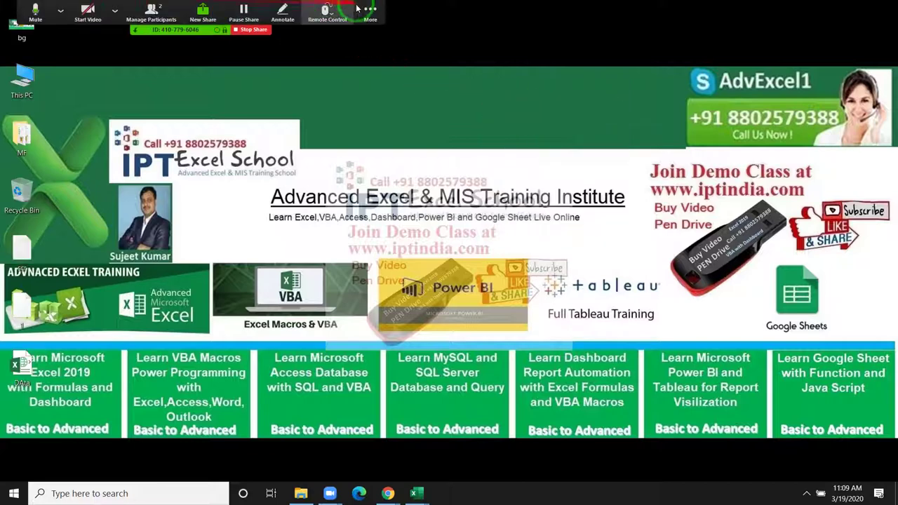
- Start ending the Zoom meeting from More, then cancel to keep it running
click(370, 10)
click(385, 153)
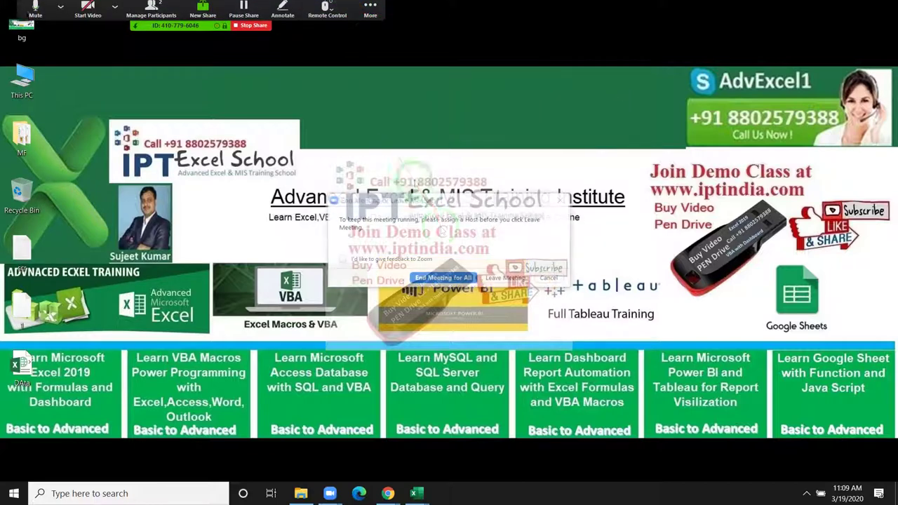
click(461, 280)
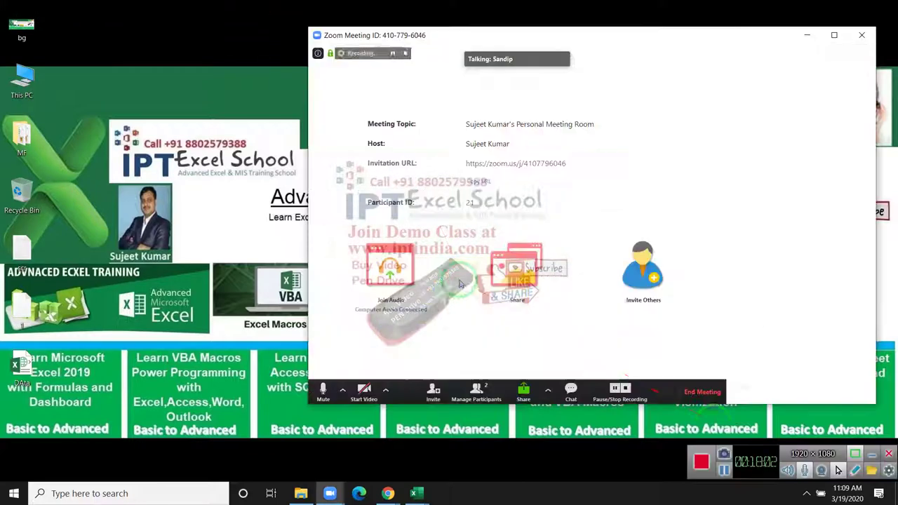